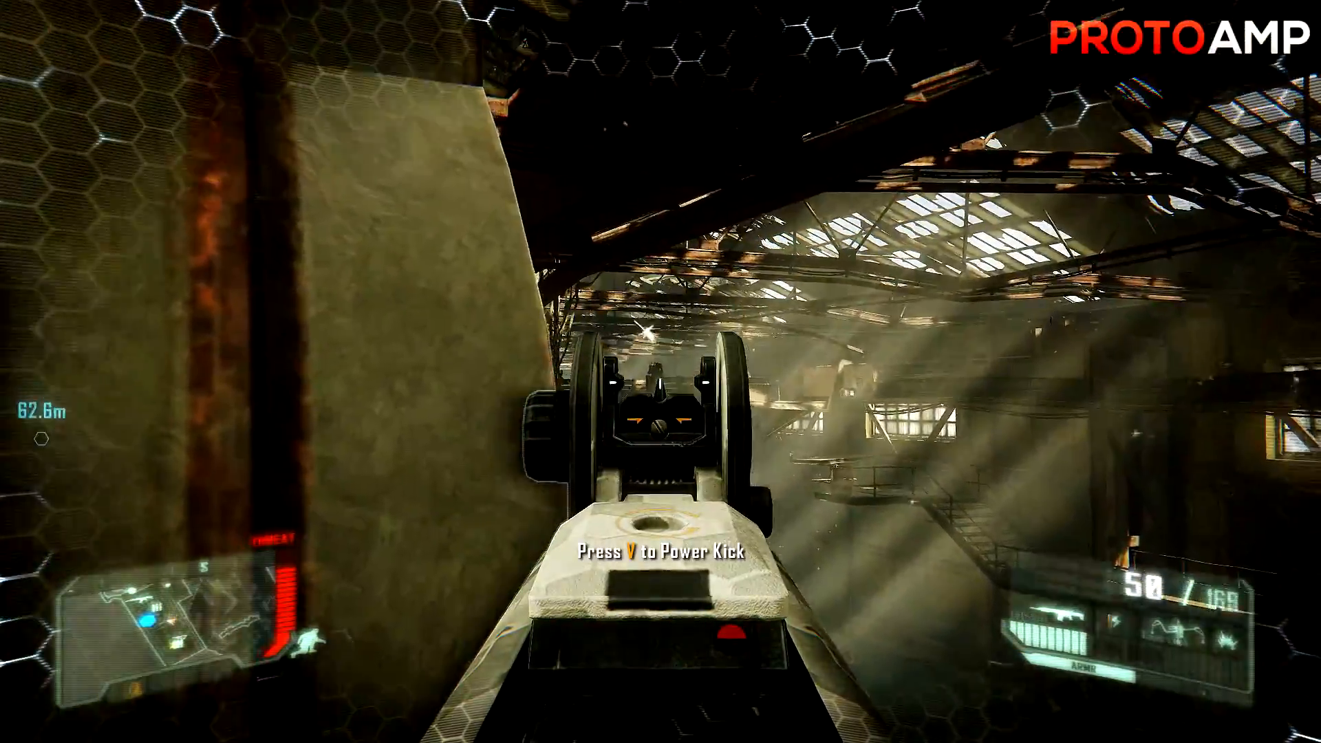
pyautogui.click(661, 372)
pyautogui.click(661, 372)
pyautogui.click(661, 372)
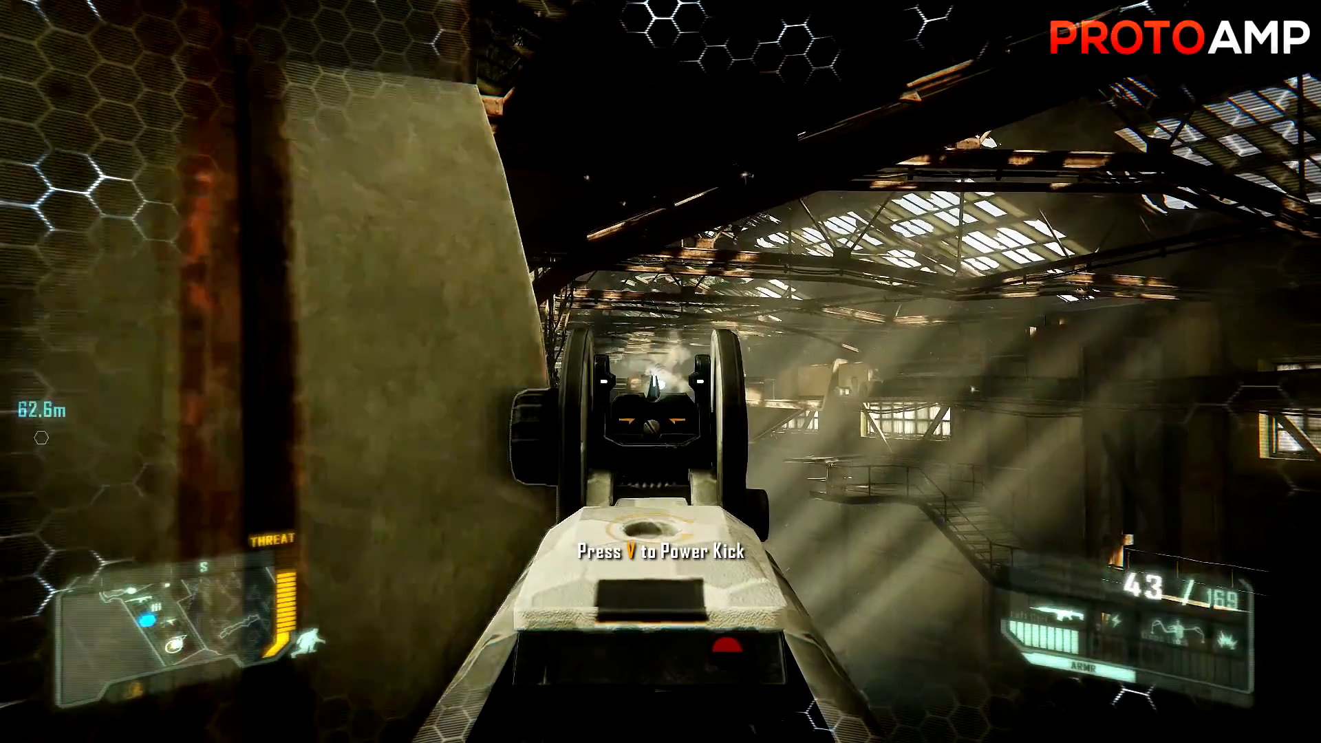
pyautogui.click(660, 371)
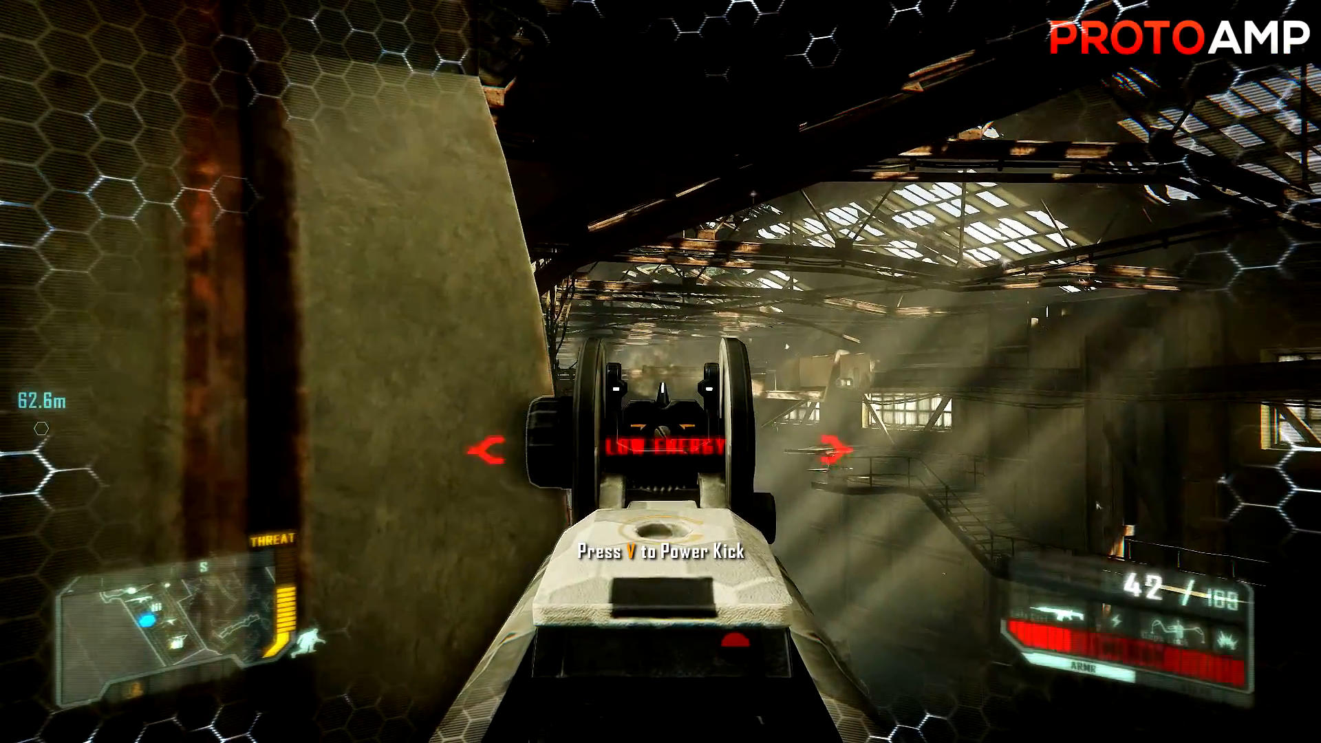
pyautogui.click(660, 371)
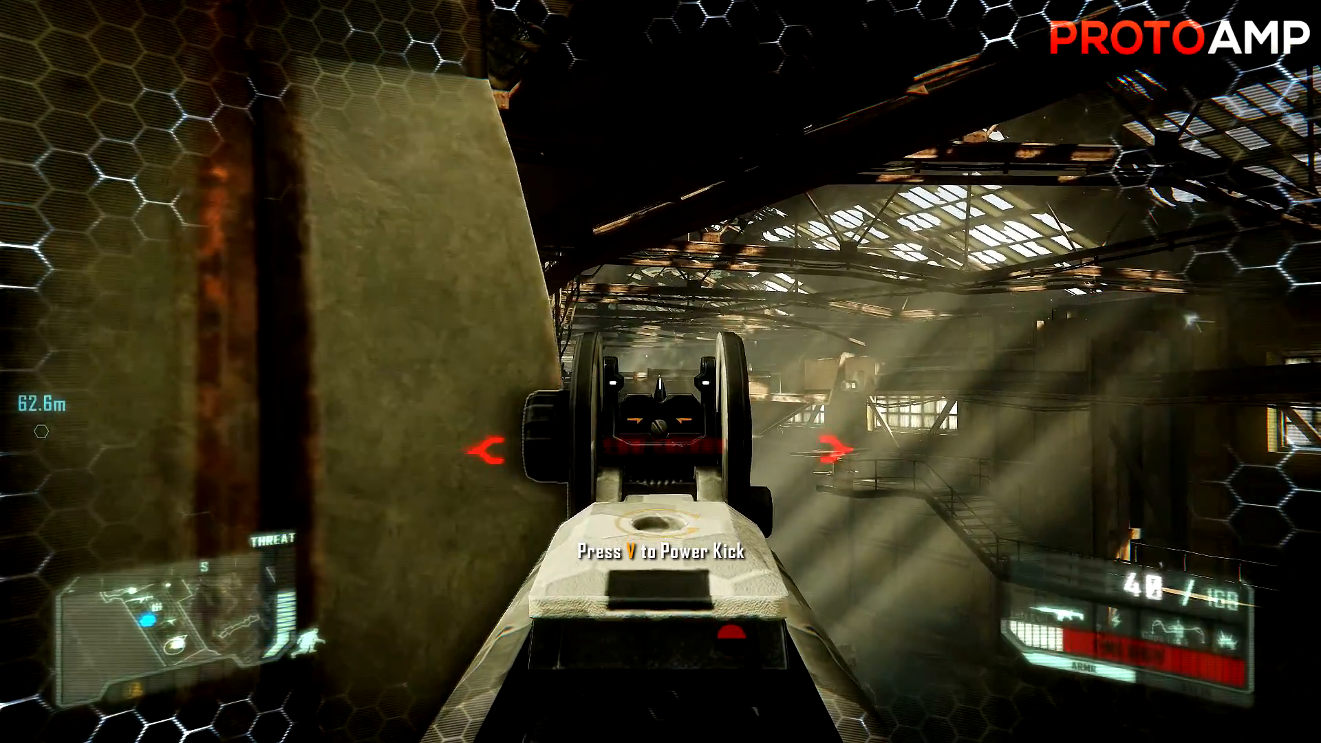
pyautogui.press('e')
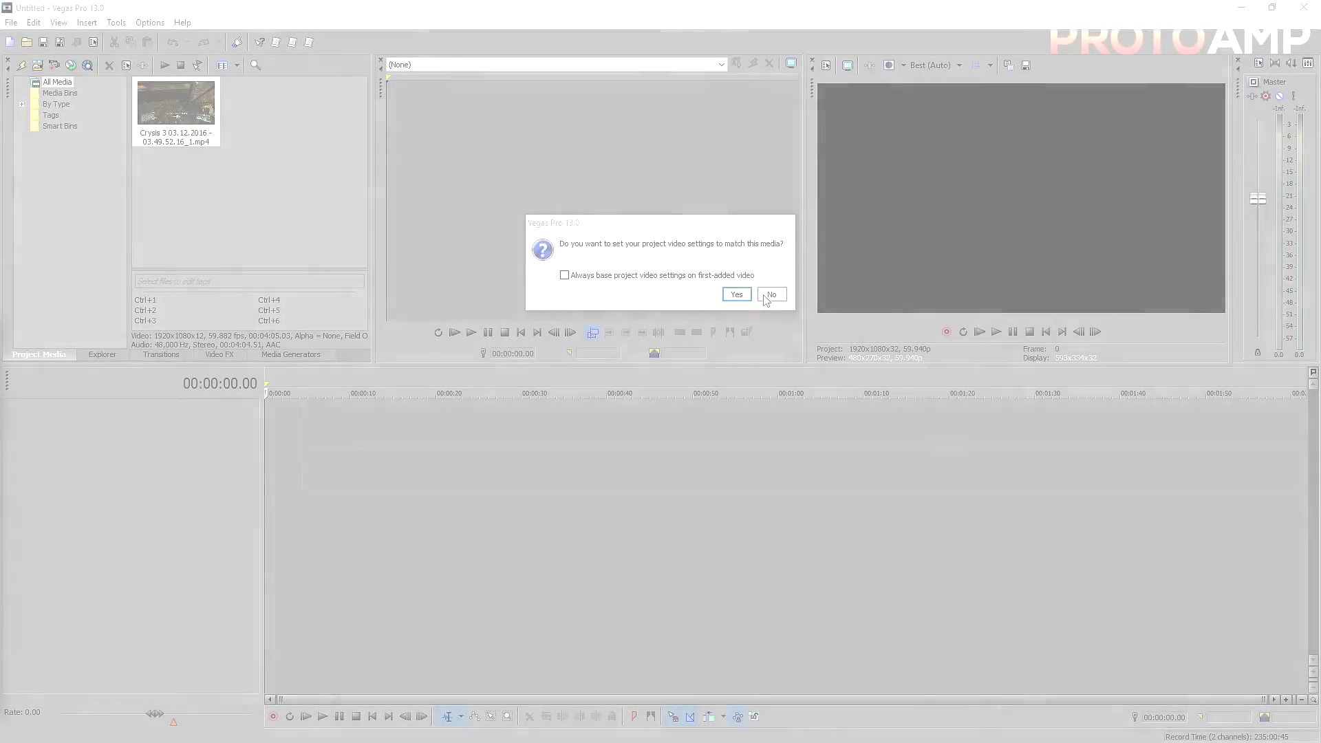
# Decline matching the project video settings to the media, and trim the Crysis 3 clip so it begins at the timeline start
pyautogui.click(771, 295)
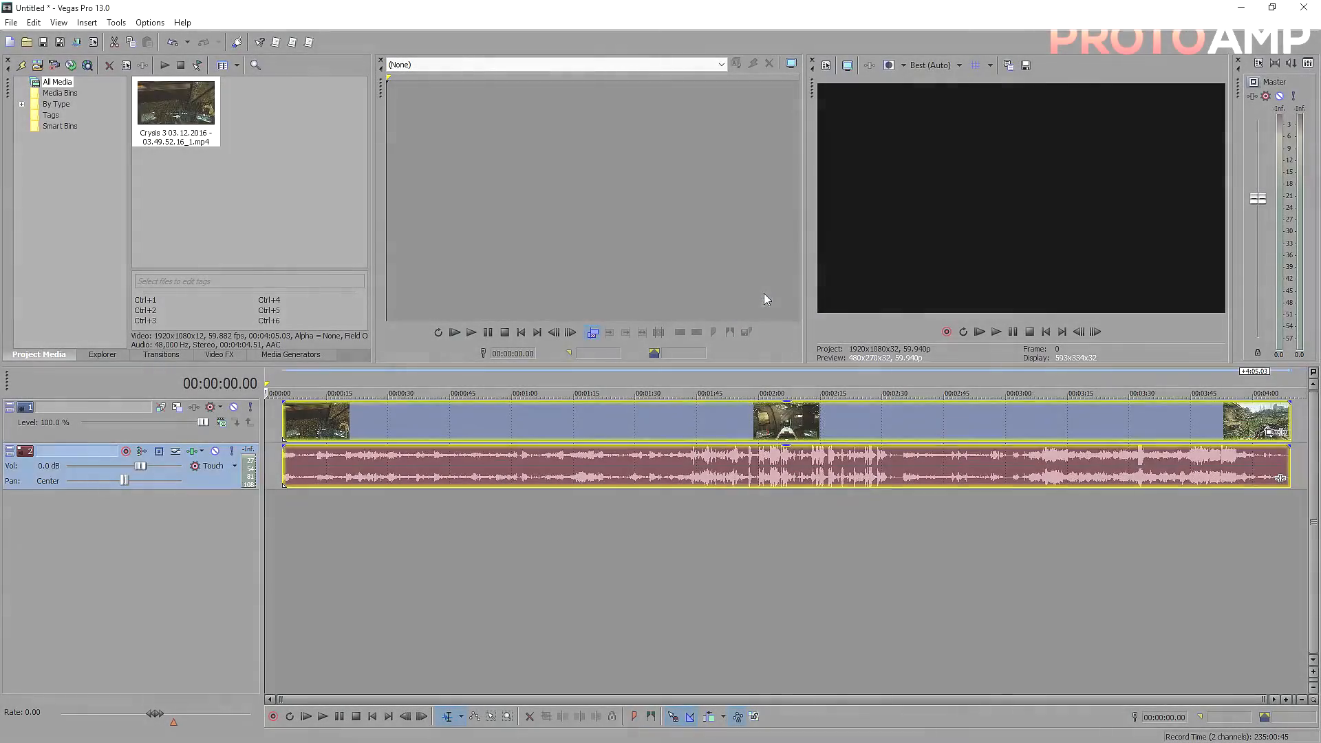
pyautogui.scroll(-3, 286, 421)
pyautogui.moveTo(285, 421); pyautogui.dragTo(318, 421)
pyautogui.moveTo(388, 424); pyautogui.dragTo(337, 425)
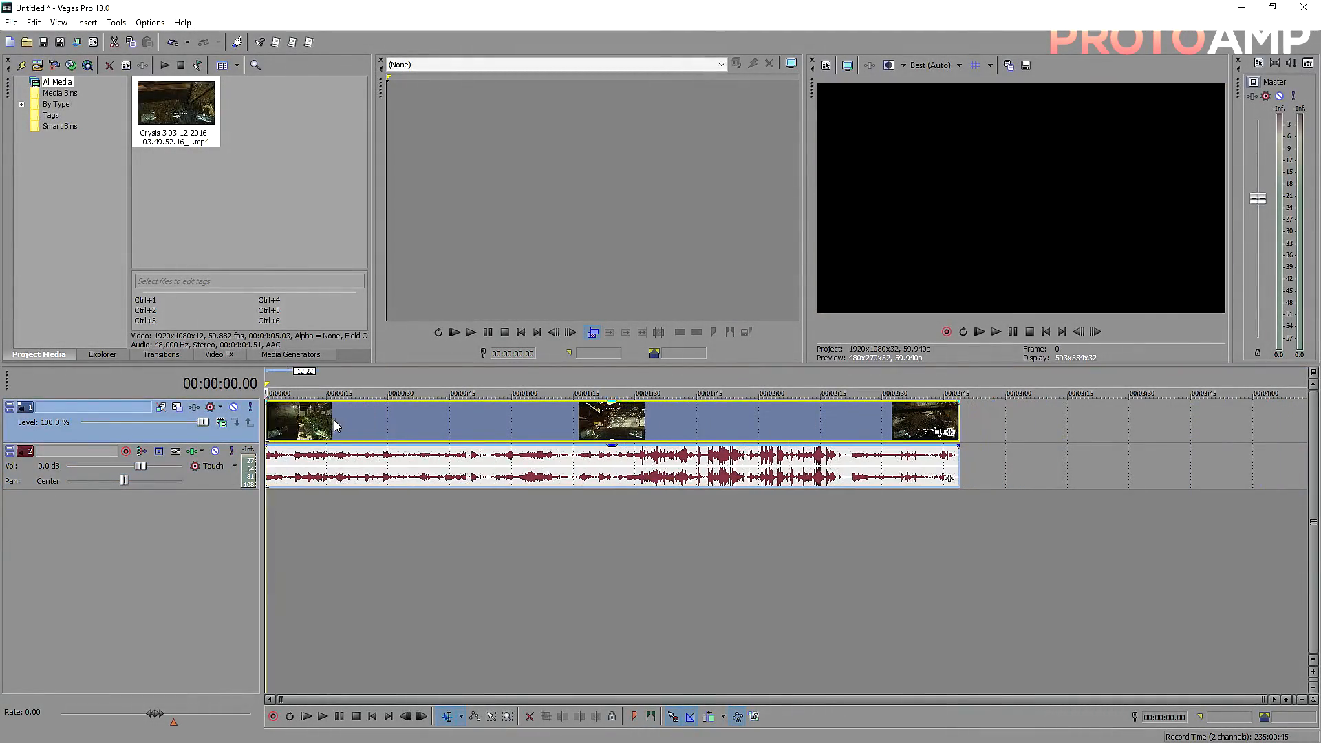
# Turn on Disable resample in the properties of the video event on the timeline
pyautogui.click(391, 424)
pyautogui.rightClick(491, 424)
pyautogui.click(533, 734)
pyautogui.click(555, 294)
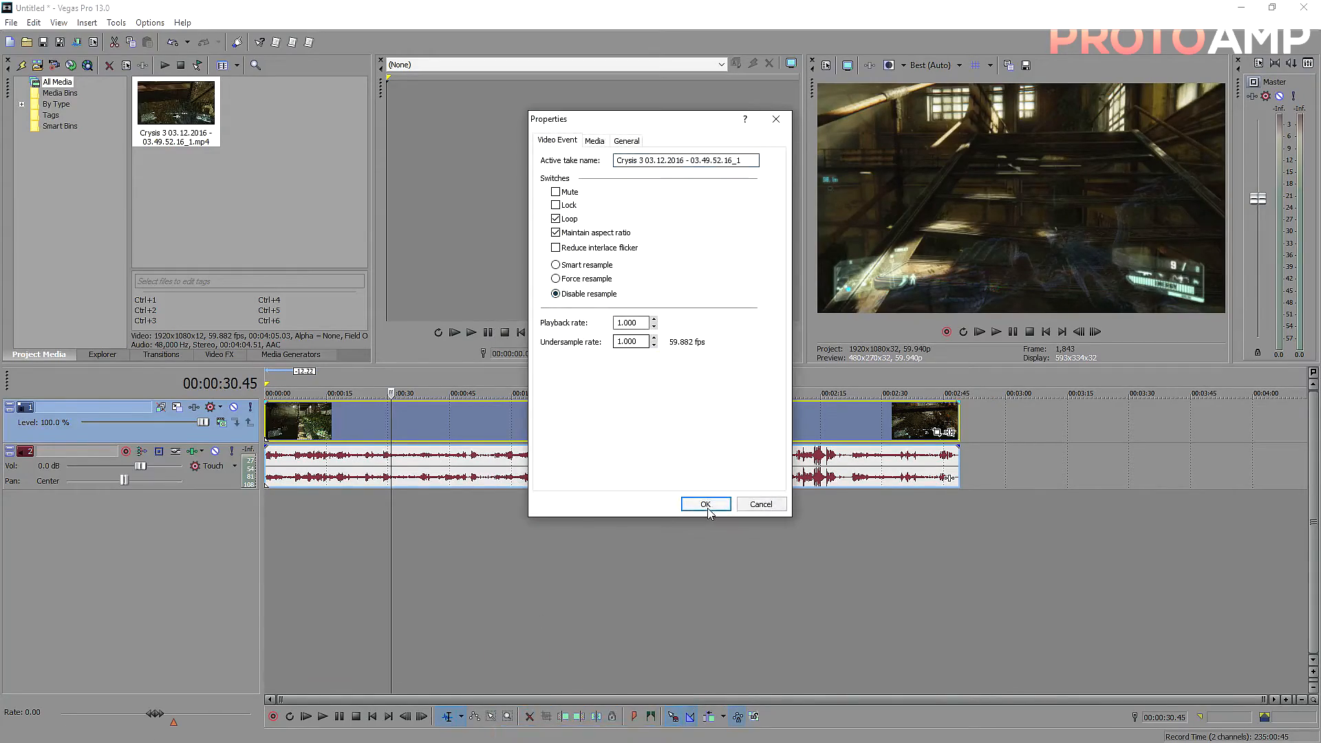
pyautogui.click(706, 504)
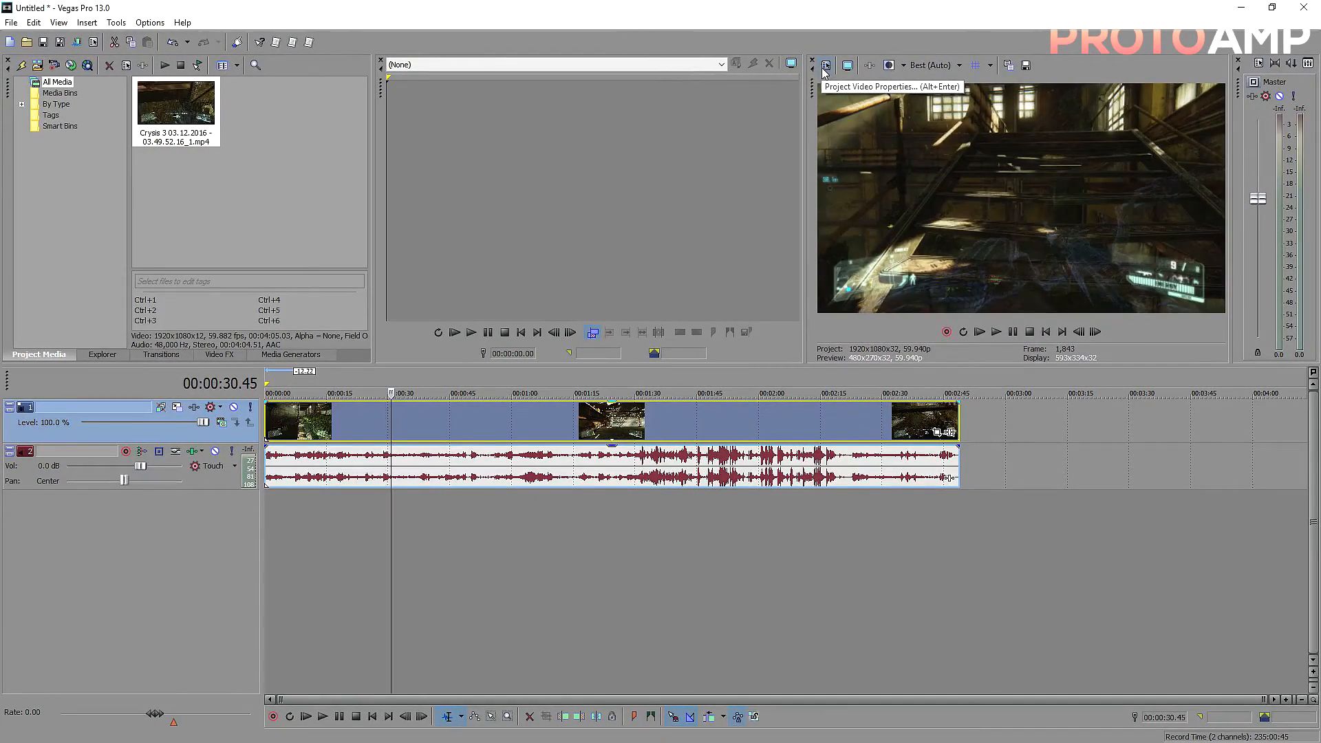
# Open the project video properties and apply the HDV 720-30p (1280x720, 29.970 fps) template
pyautogui.click(825, 66)
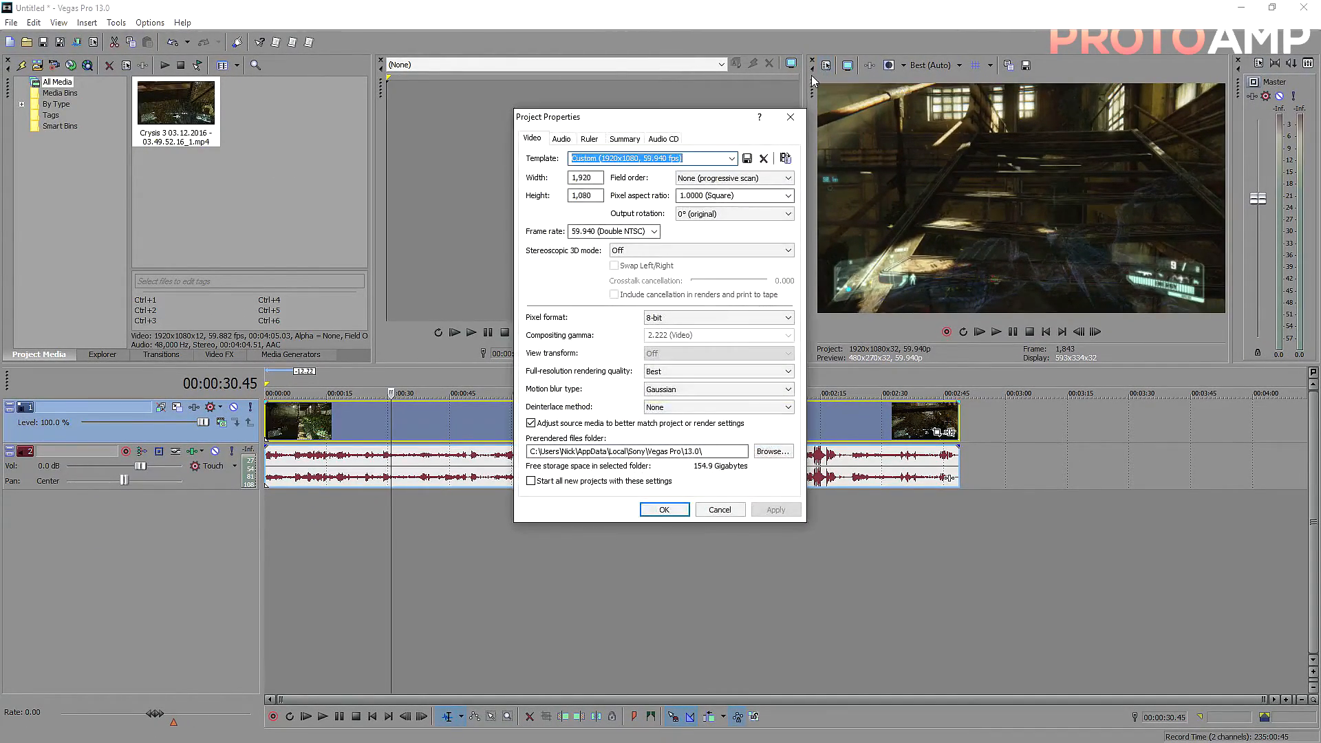
pyautogui.click(731, 159)
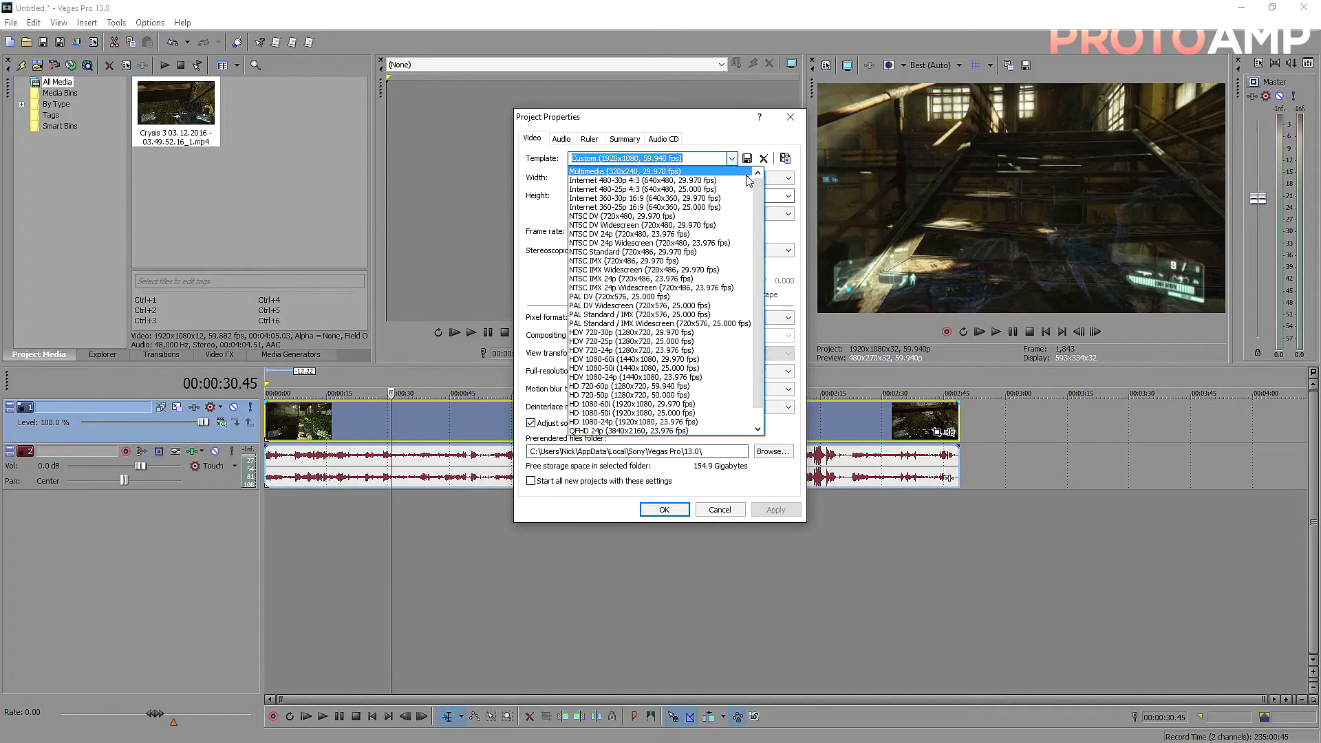
pyautogui.moveTo(760, 189); pyautogui.dragTo(754, 237)
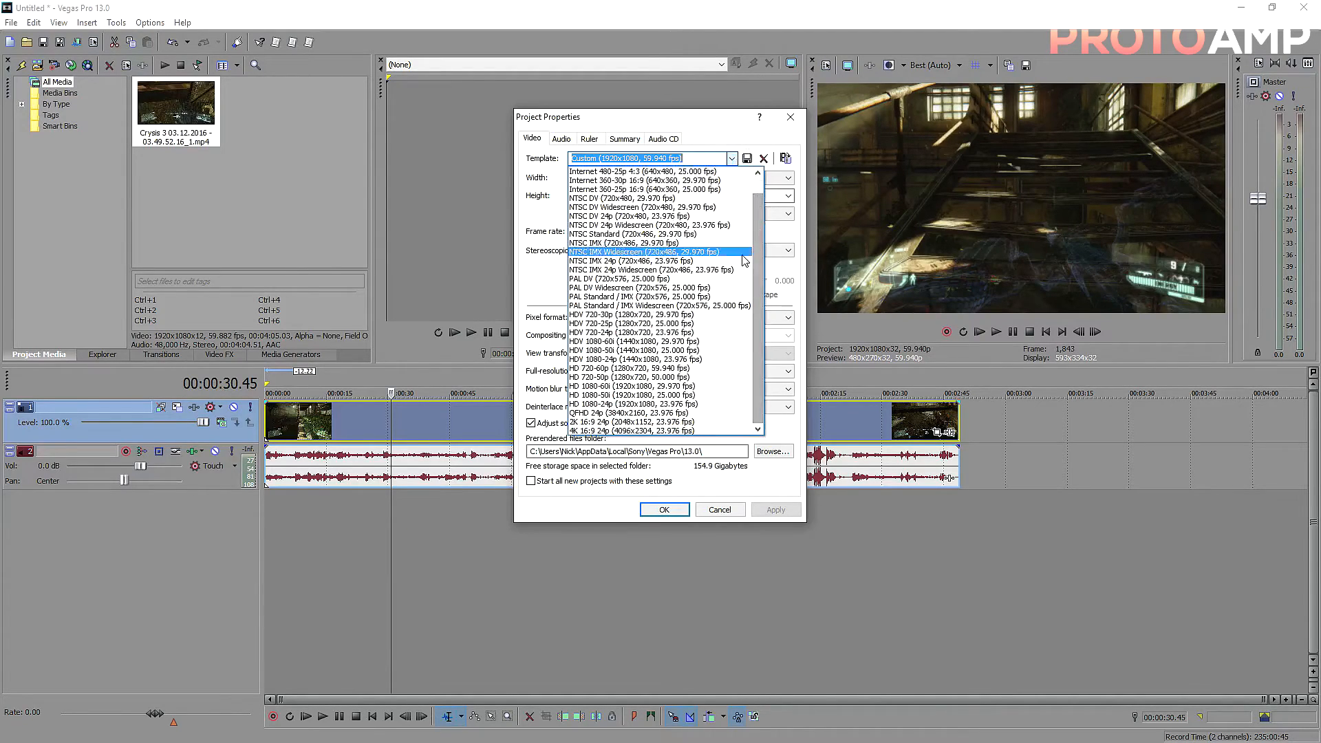
pyautogui.click(713, 317)
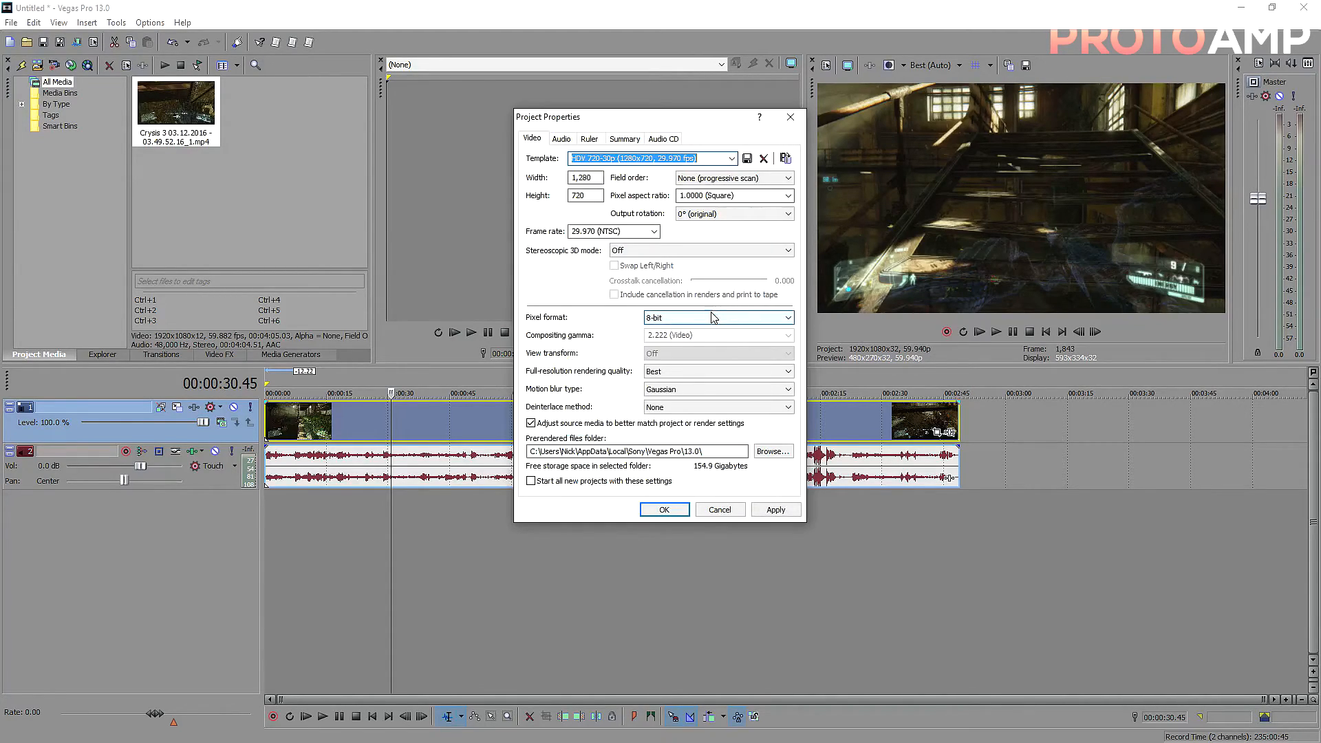
# Enter 1280 as the project's frame width for 720p
pyautogui.click(596, 177)
pyautogui.click(594, 196)
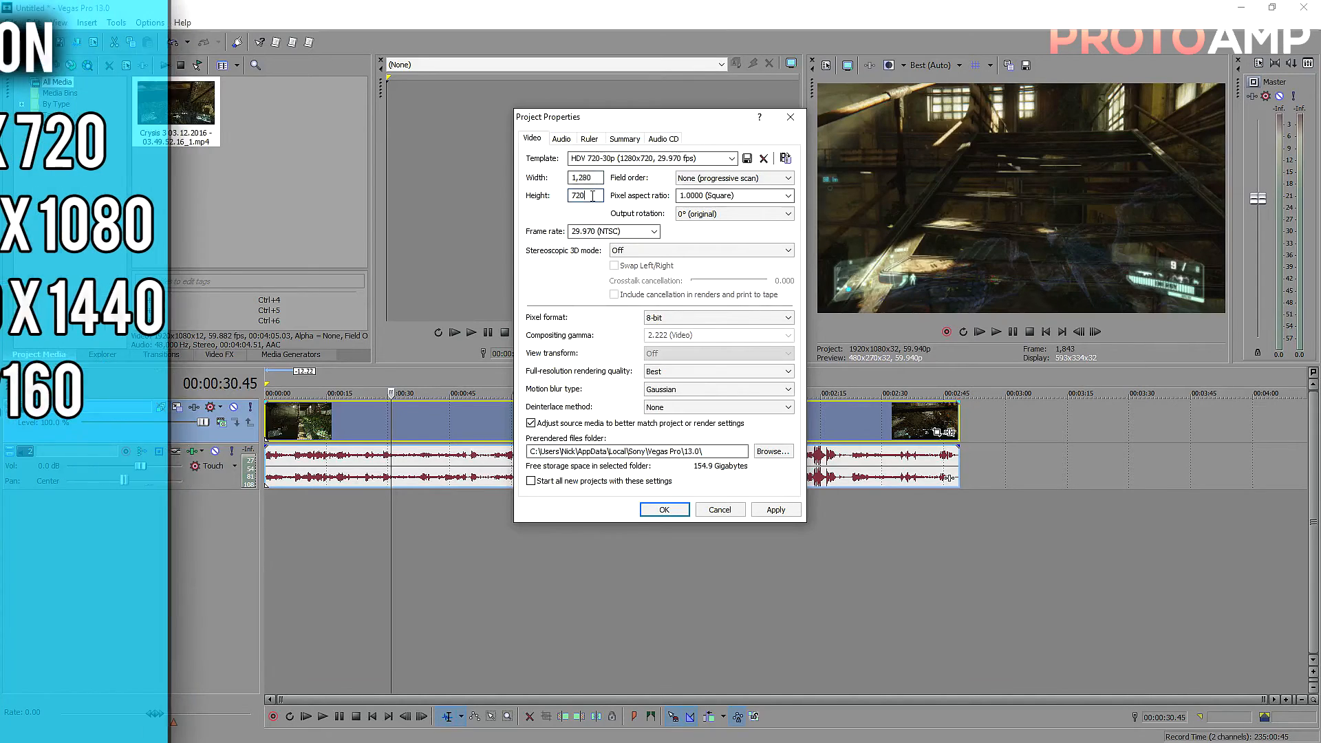
pyautogui.moveTo(595, 177); pyautogui.dragTo(538, 183)
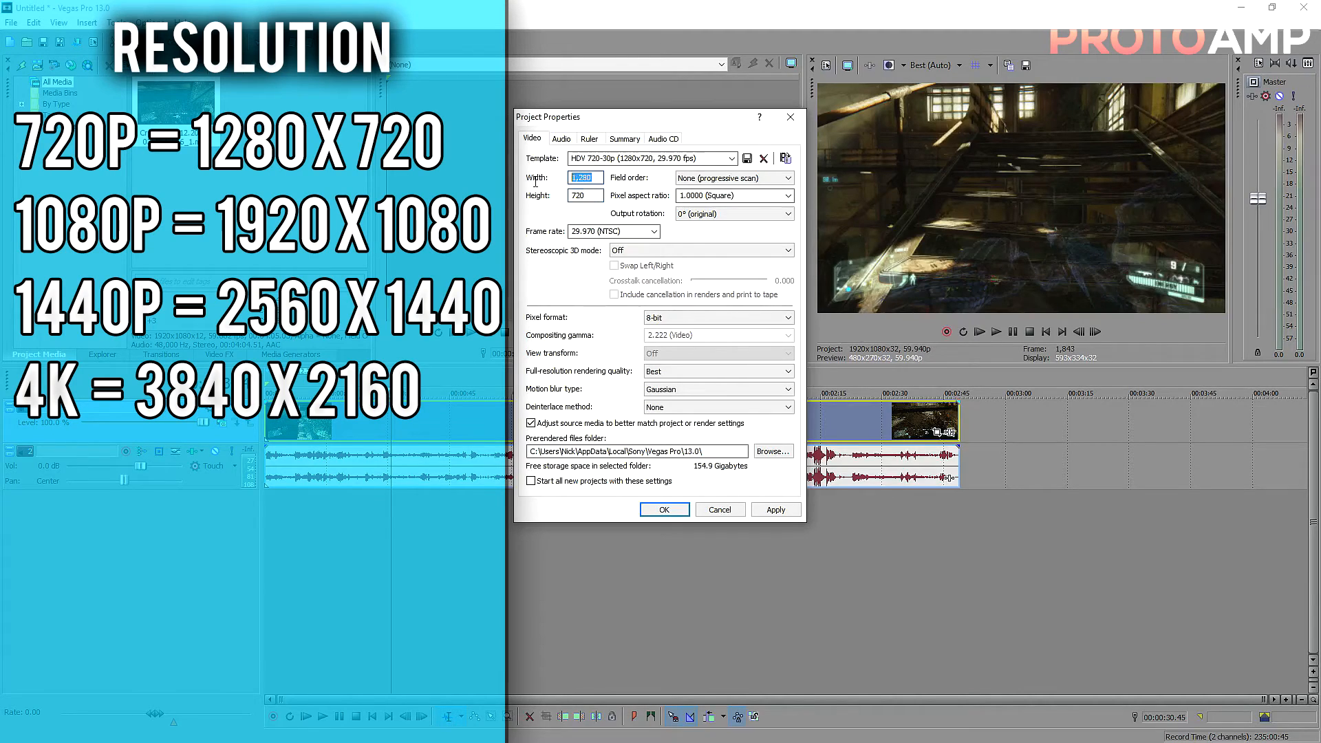
pyautogui.write('1280')
# Set the project frame size to 1920 wide by 1080 high
pyautogui.moveTo(593, 178)
pyautogui.mouseDown()
pyautogui.moveTo(528, 174)
pyautogui.moveTo(599, 178)
pyautogui.mouseUp()
pyautogui.write('1920')
pyautogui.press('Tab')
pyautogui.write('1080')
# Set the project frame size to 2560 wide by 1440 high
pyautogui.click(599, 178)
pyautogui.press('BackSpace')
pyautogui.press('BackSpace')
pyautogui.press('BackSpace')
pyautogui.press('BackSpace')
pyautogui.press('BackSpace')
pyautogui.write('2560')
pyautogui.press('Tab')
pyautogui.write('1440')
# Set the project frame size to 3840 wide by 2160 high
pyautogui.click(600, 178)
pyautogui.press('BackSpace')
pyautogui.press('BackSpace')
pyautogui.press('BackSpace')
pyautogui.press('BackSpace')
pyautogui.press('BackSpace')
pyautogui.write('3840')
pyautogui.press('Tab')
pyautogui.write('2160')
# Set the project frame size to 1920 by 1080 with the field order None (progressive scan)
pyautogui.click(598, 177)
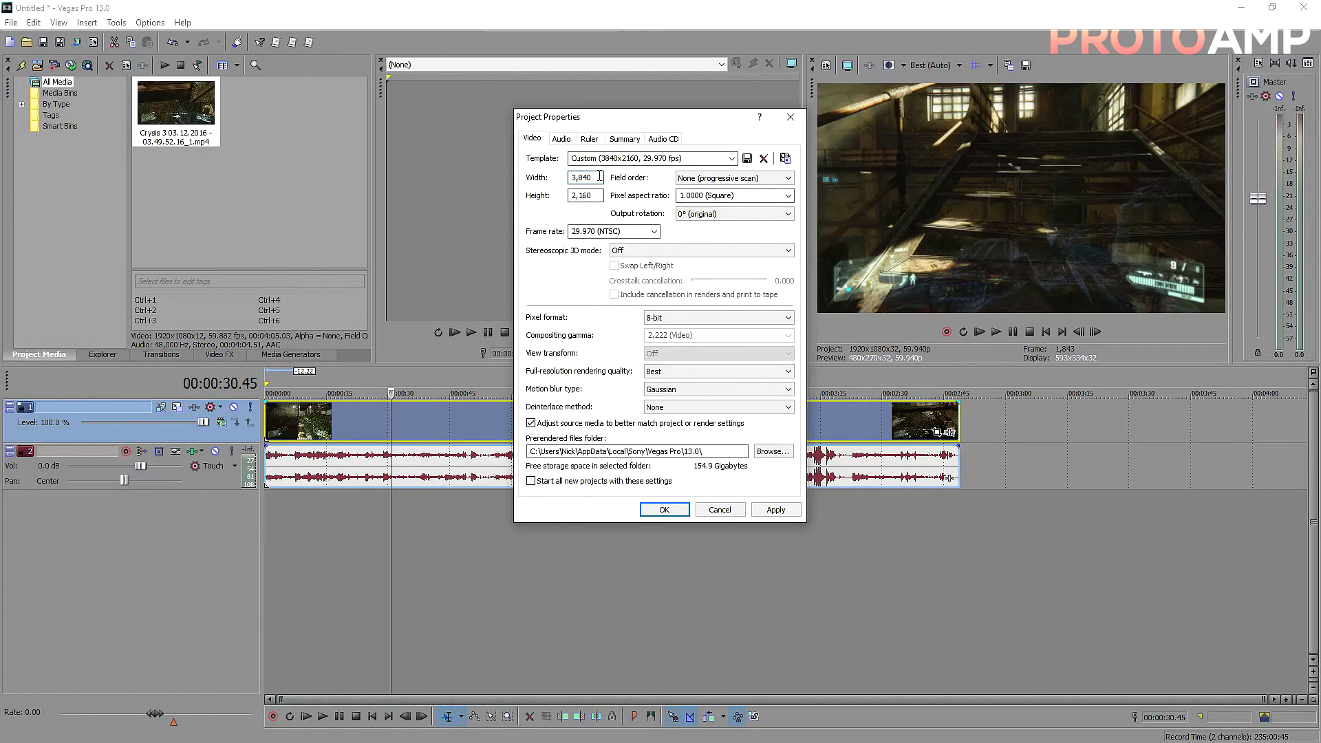
pyautogui.doubleClick(599, 178)
pyautogui.write('1920')
pyautogui.press('Tab')
pyautogui.write('1080')
pyautogui.click(697, 181)
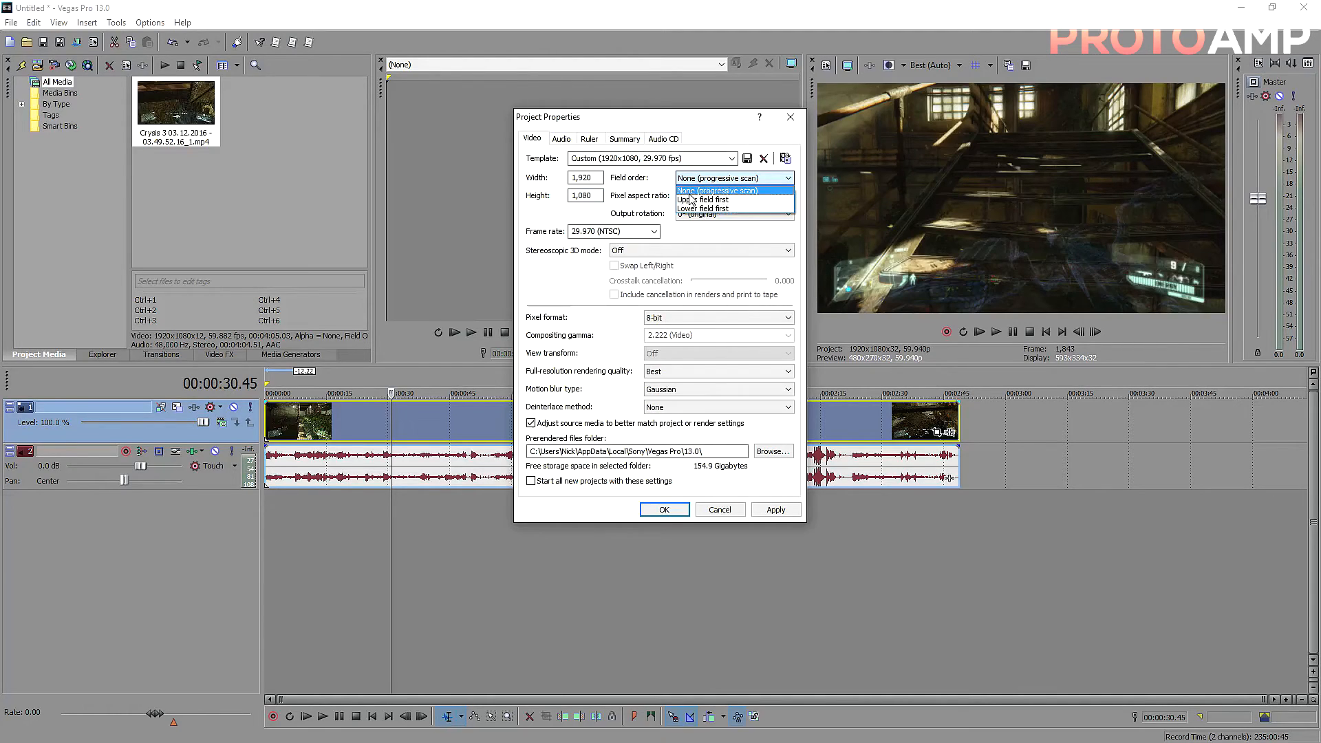
pyautogui.click(724, 192)
# Choose a pixel aspect ratio of 1.0000 (Square) and an output rotation of 0° (original)
pyautogui.click(790, 196)
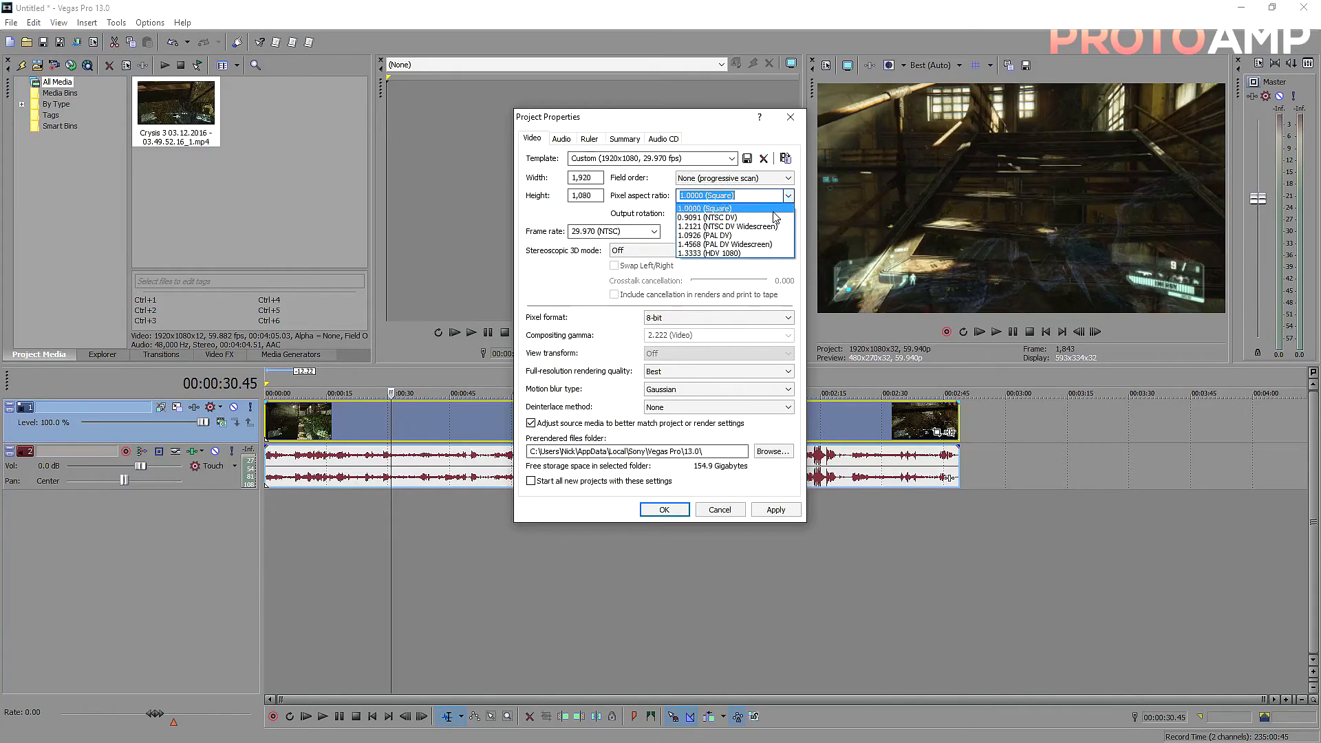
pyautogui.click(774, 211)
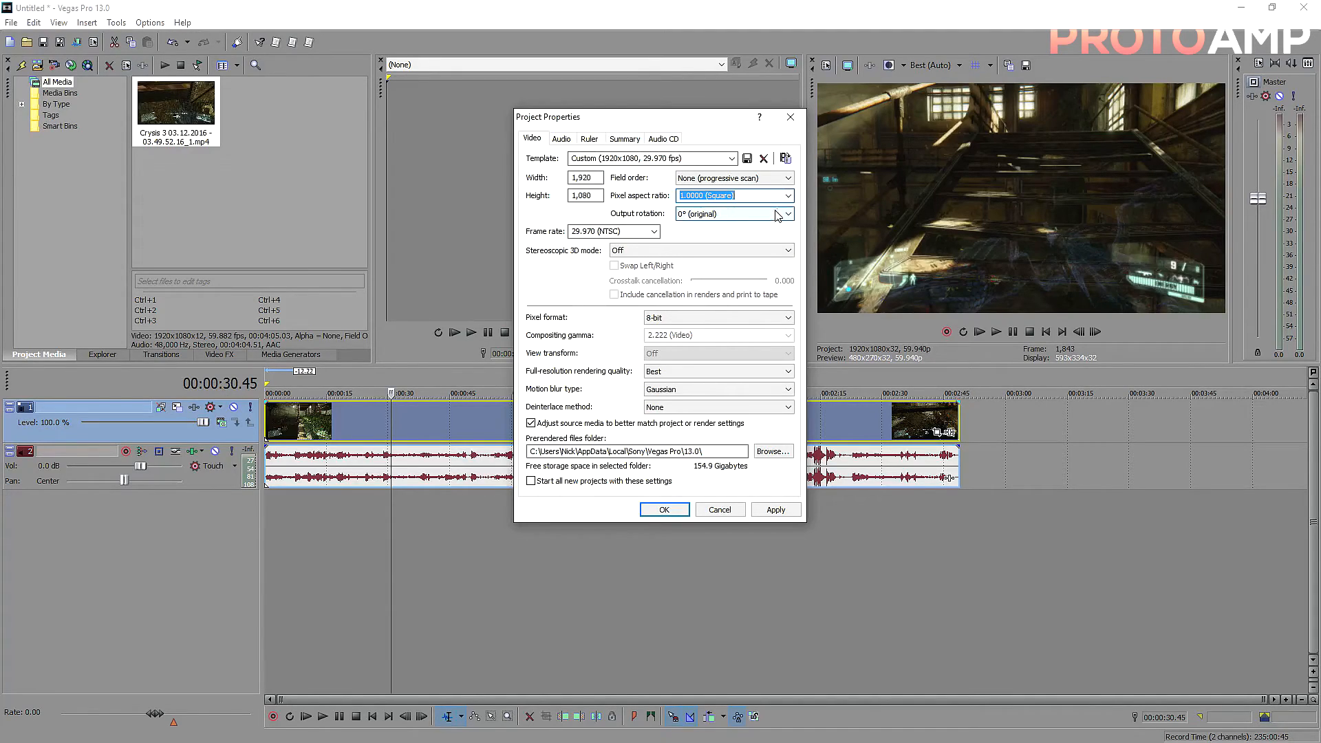
pyautogui.click(789, 196)
pyautogui.click(789, 197)
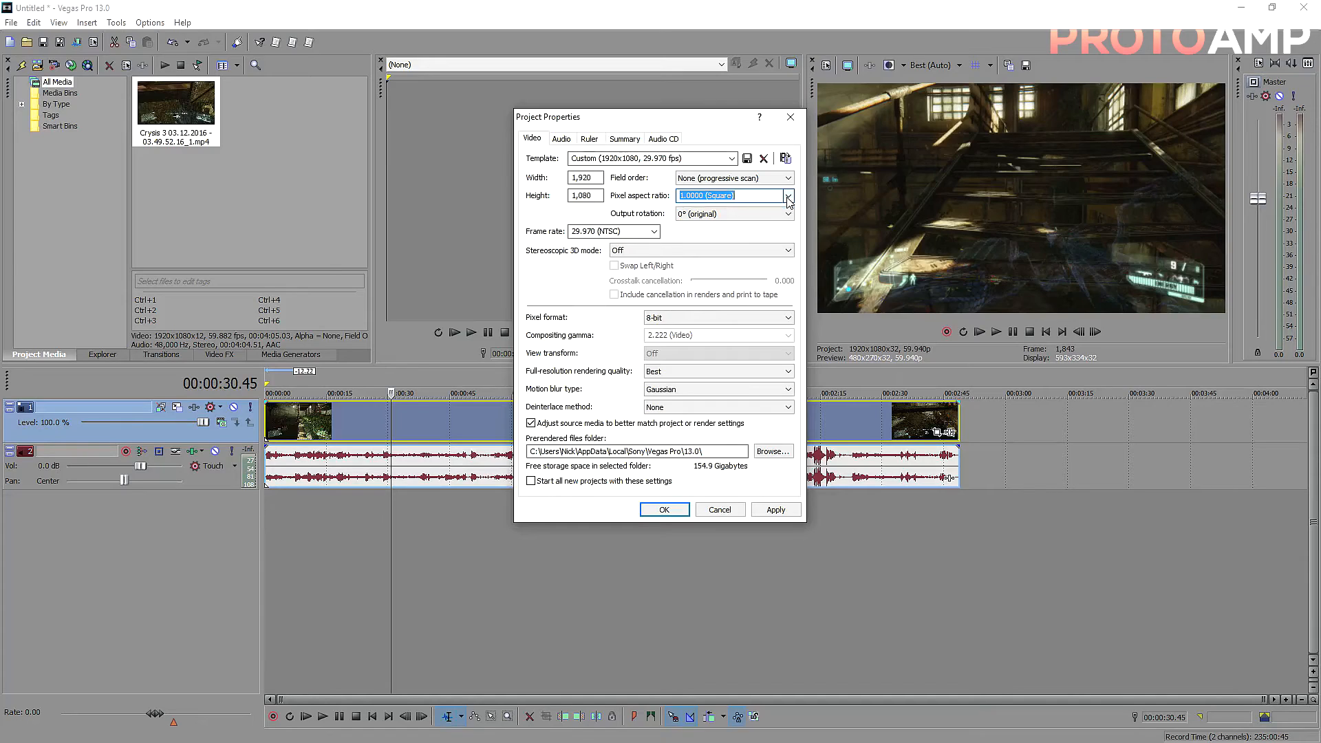
pyautogui.click(789, 214)
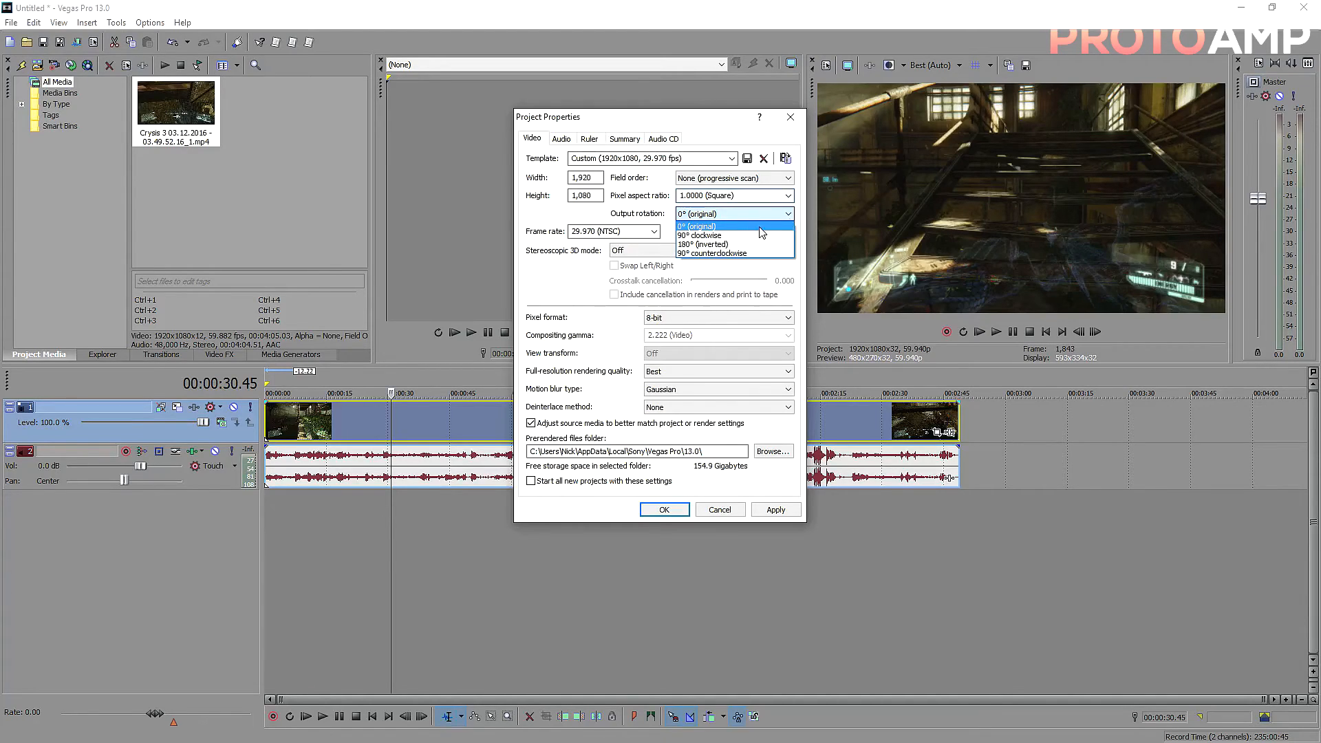
pyautogui.click(764, 227)
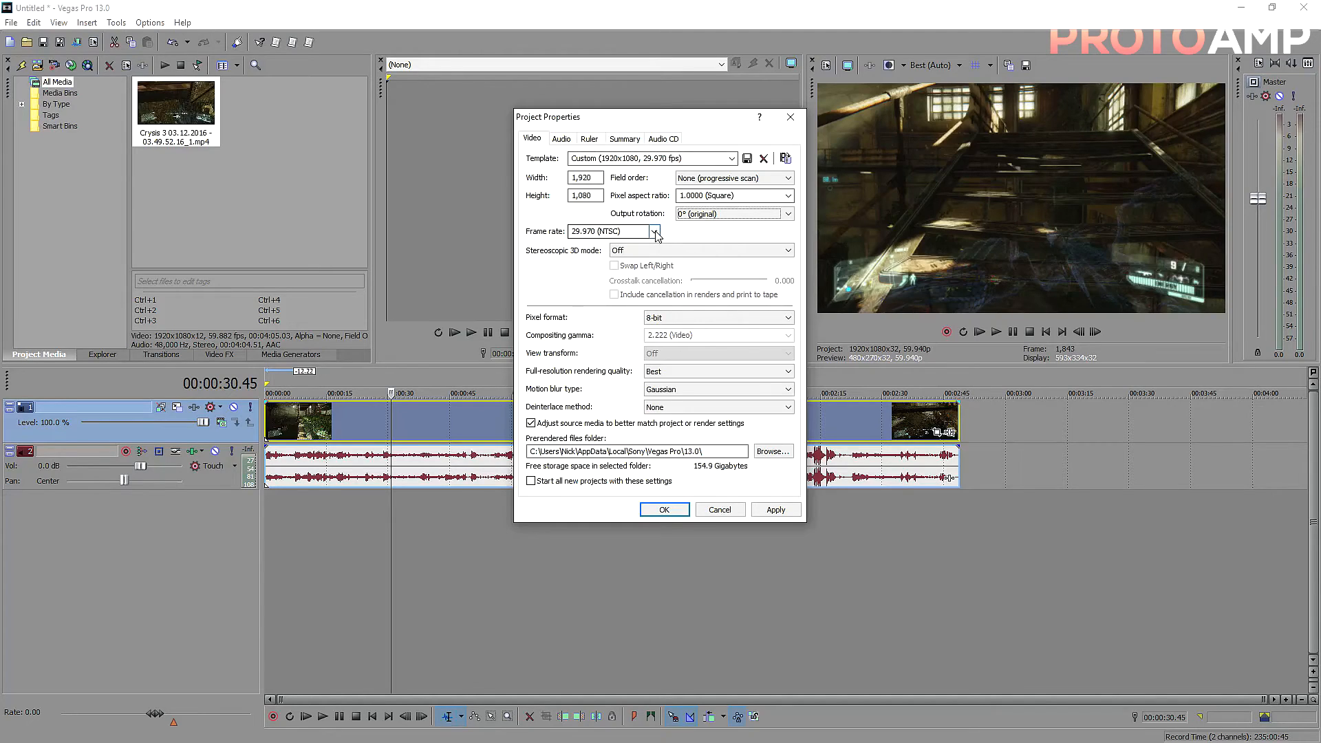
# Switch the project frame rate through the presets 23.976 (IVTC Film), 29.970 (NTSC) and 59.940 (Double NTSC)
pyautogui.click(654, 232)
pyautogui.click(654, 241)
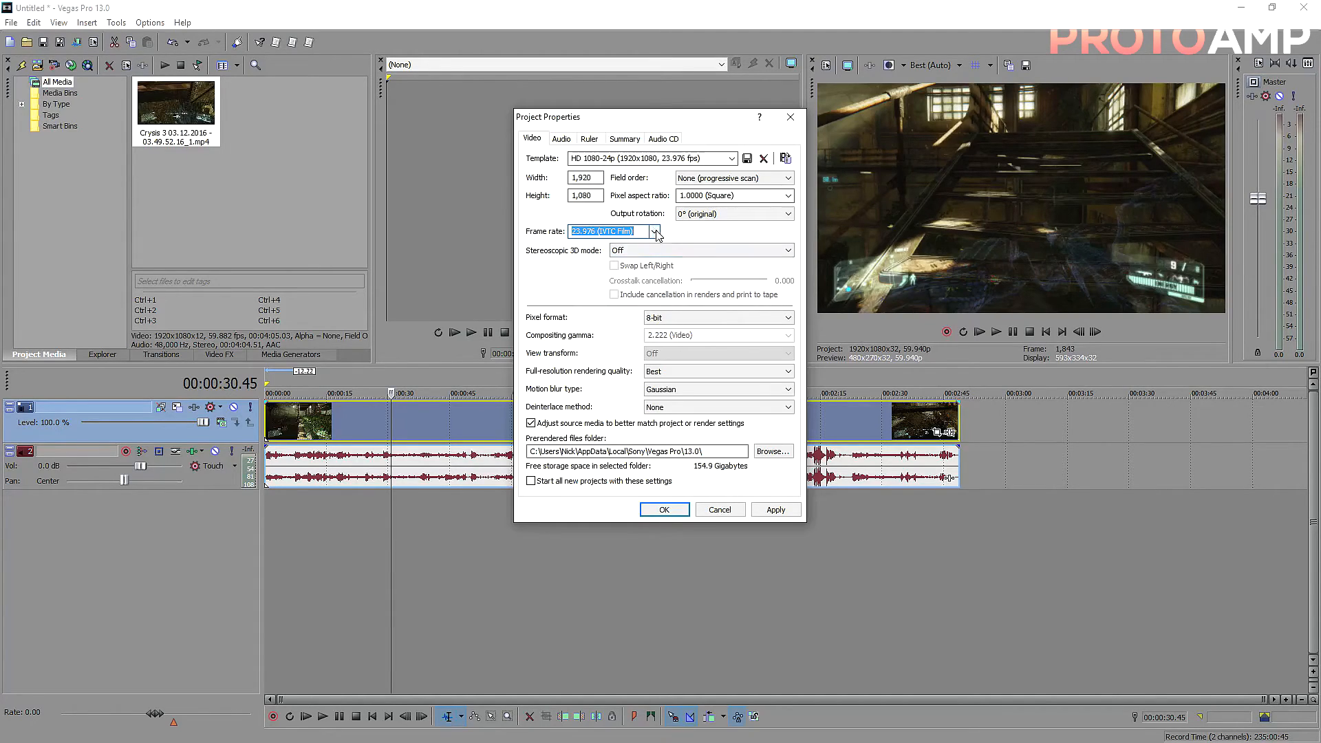
pyautogui.click(657, 232)
pyautogui.click(636, 267)
pyautogui.click(654, 232)
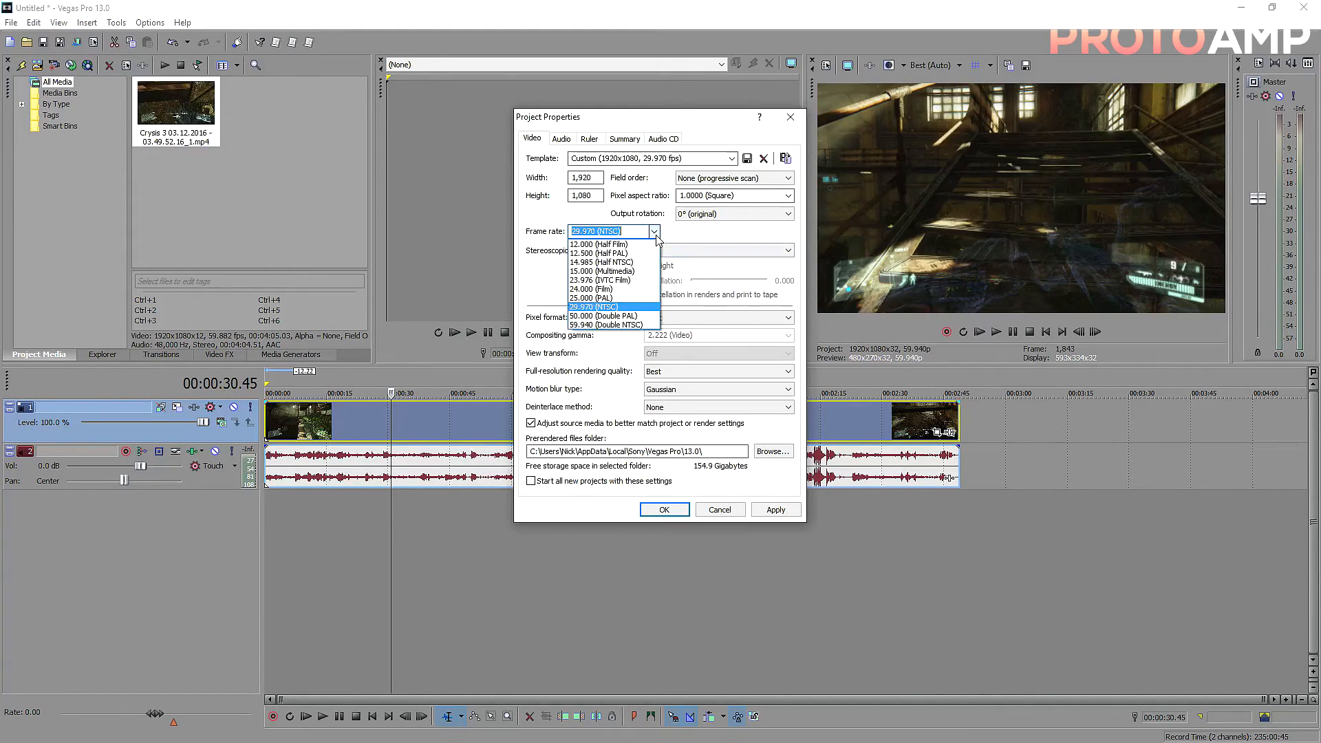
pyautogui.click(645, 311)
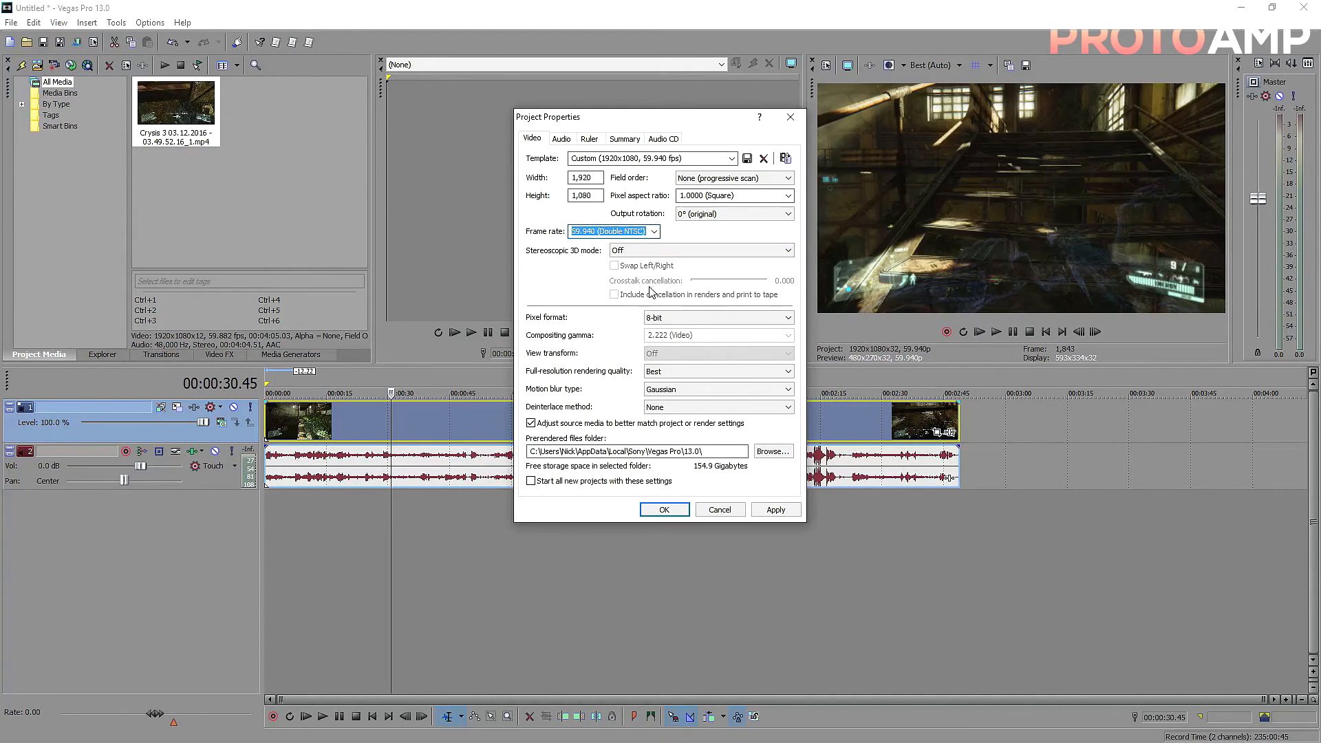
# Enter the project frame rate manually as 23.976, and replace it with 29.97
pyautogui.click(654, 233)
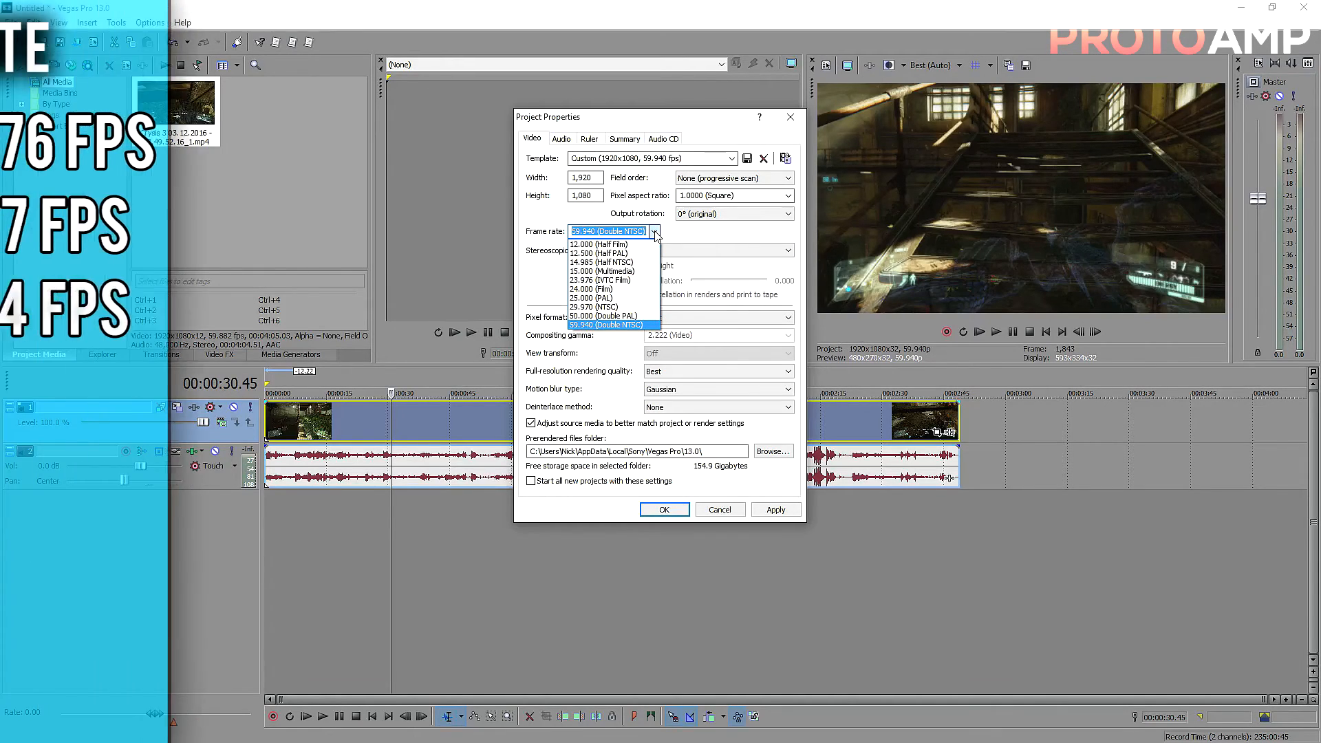
pyautogui.click(654, 233)
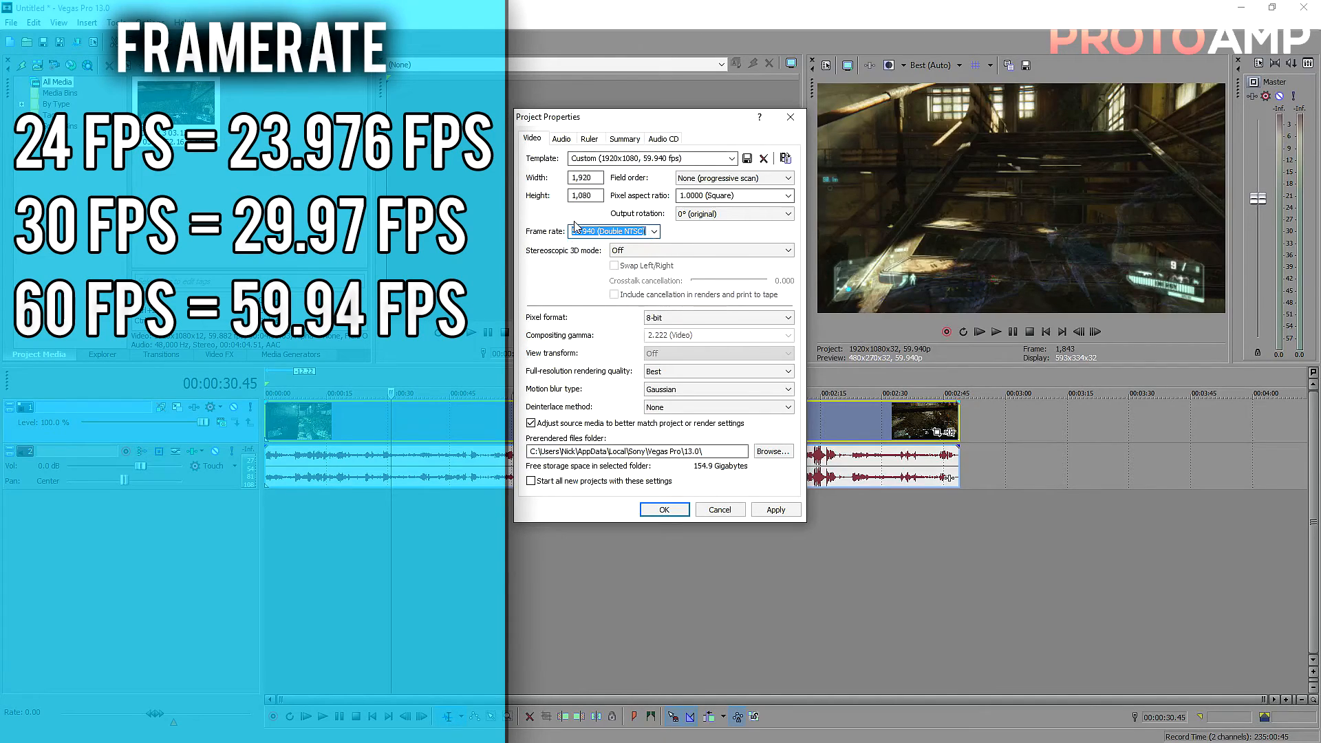
pyautogui.write('23.976')
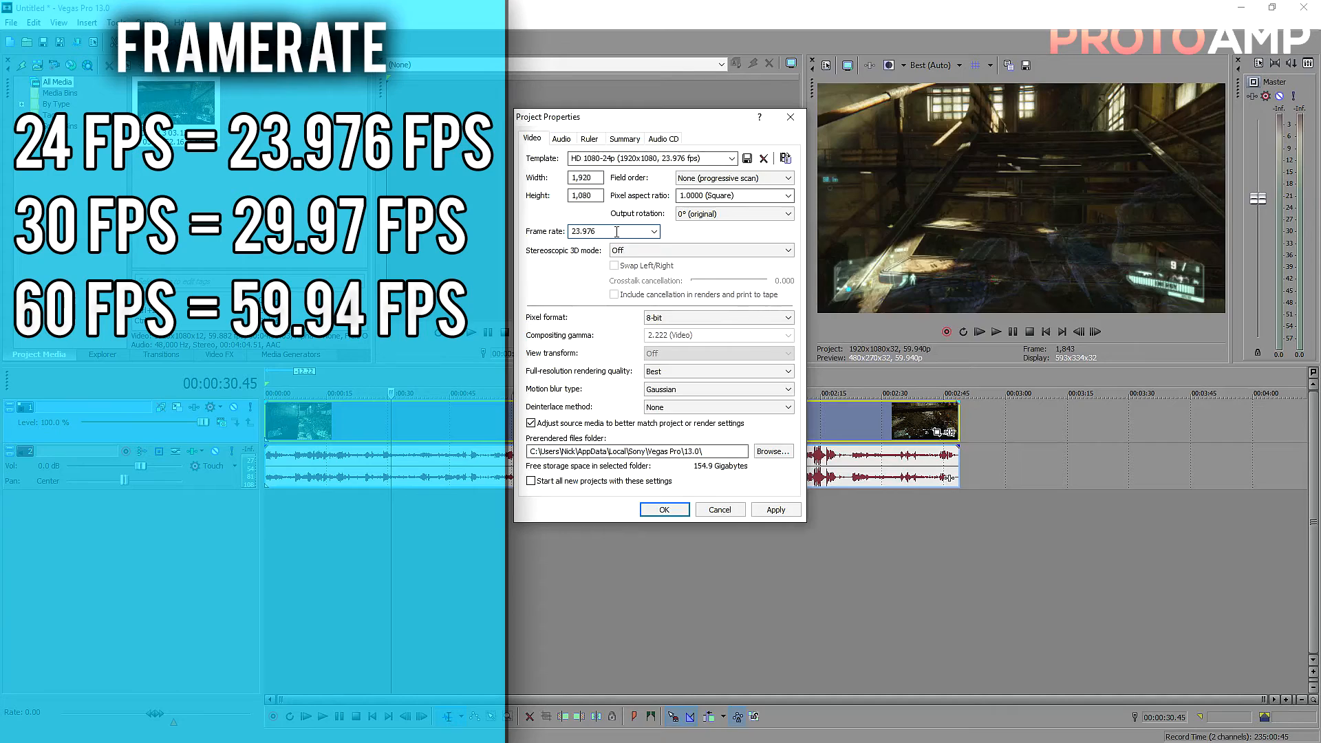
pyautogui.moveTo(596, 231); pyautogui.dragTo(509, 231)
pyautogui.write('29.97')
# Set the project frame rate to 59.940 (Double NTSC)
pyautogui.moveTo(594, 231); pyautogui.dragTo(521, 238)
pyautogui.write('59.94')
pyautogui.click(654, 231)
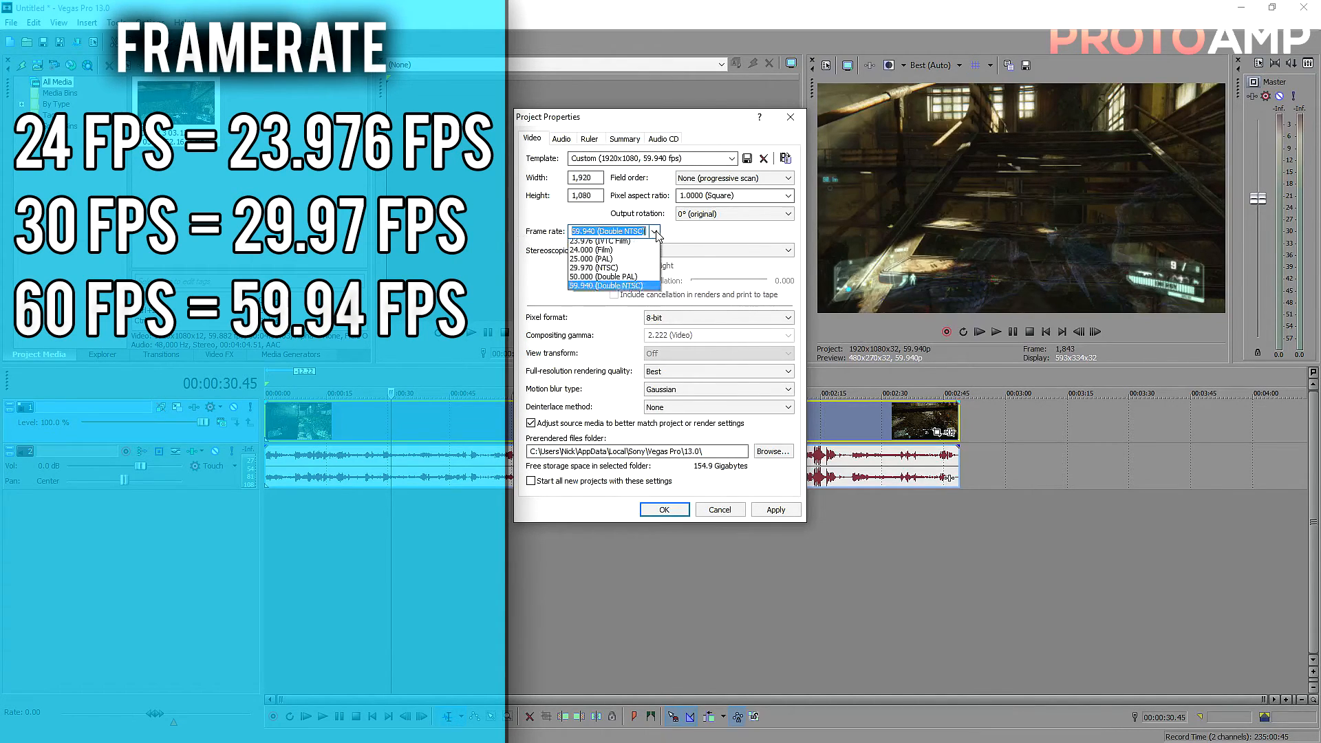
pyautogui.click(616, 327)
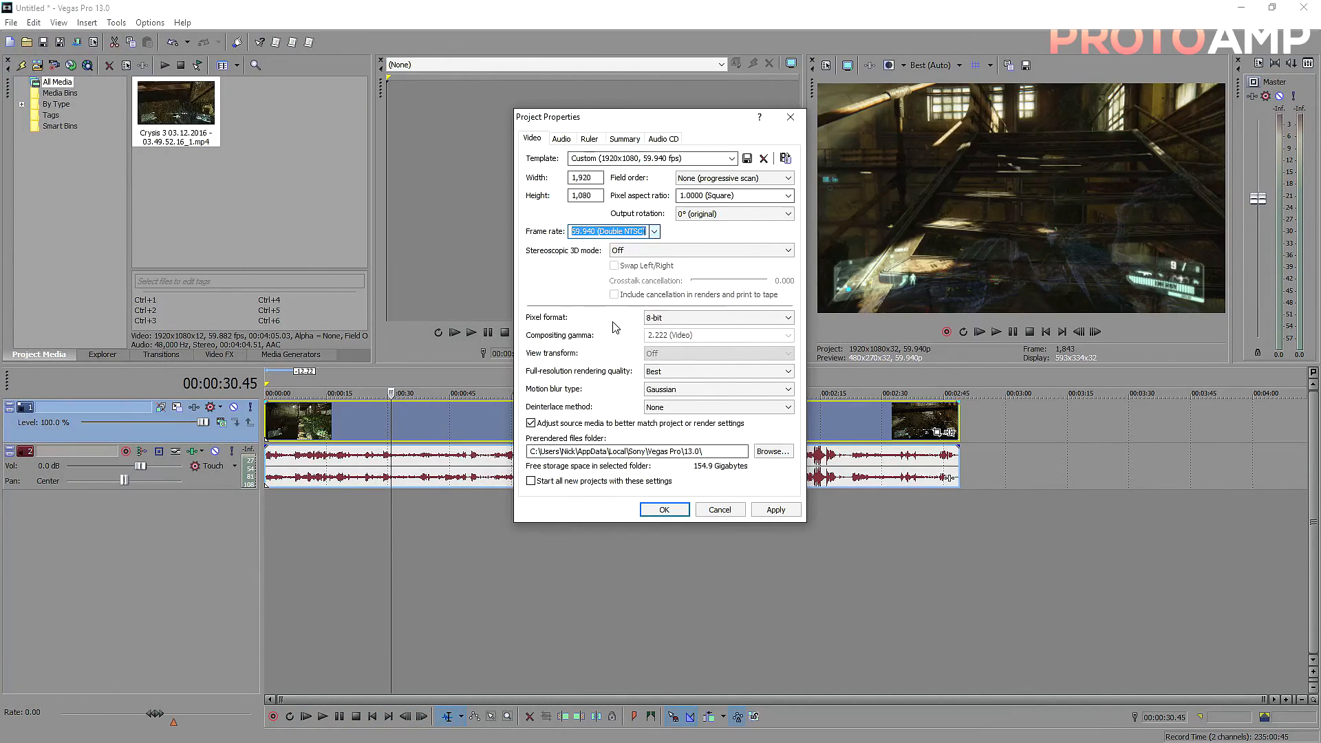
# Choose Off for the stereoscopic 3D mode and 8-bit for the pixel format
pyautogui.click(636, 250)
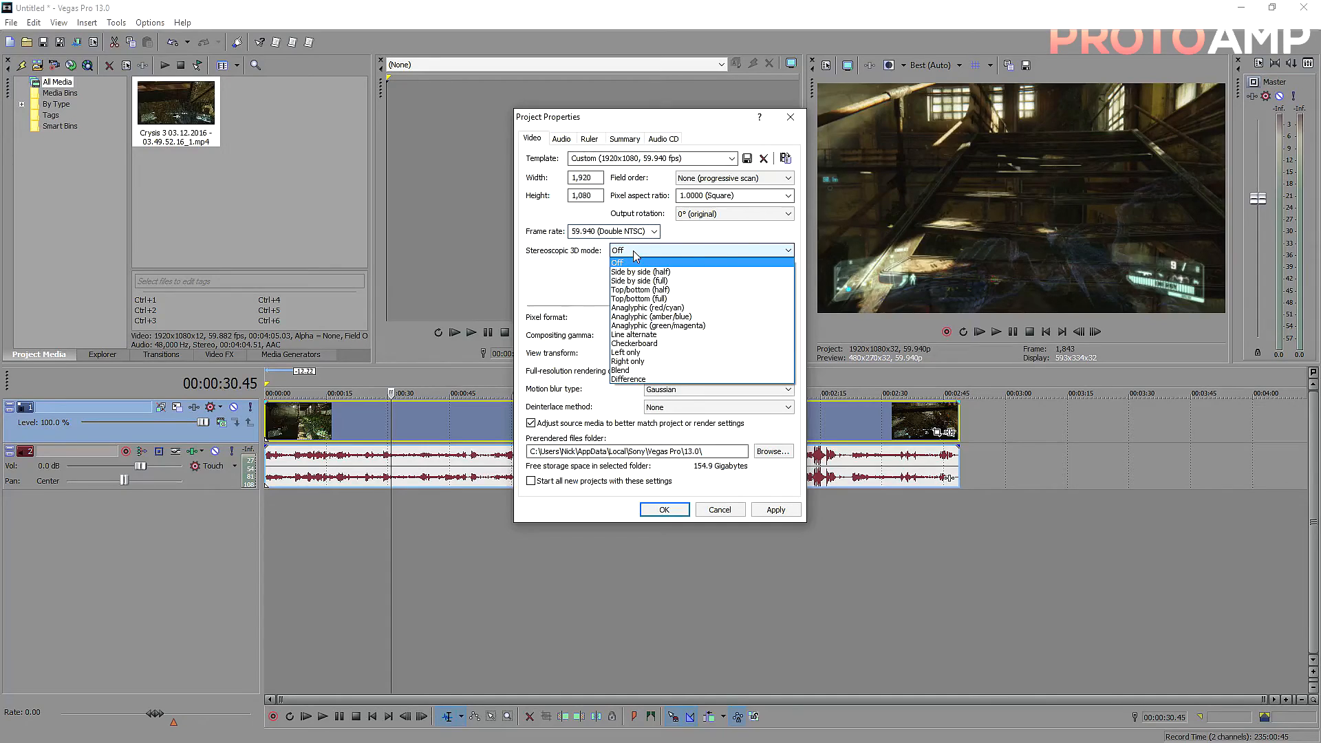
pyautogui.click(667, 264)
pyautogui.click(683, 319)
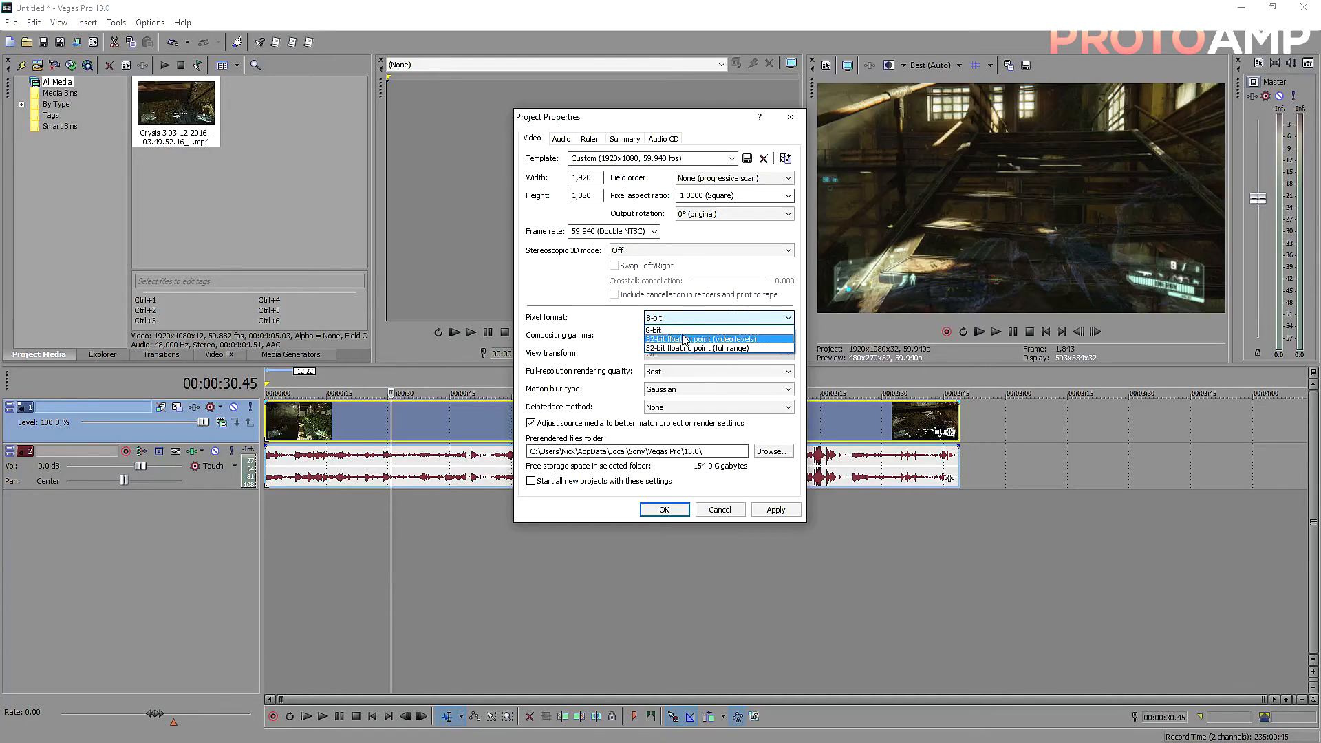
pyautogui.click(687, 330)
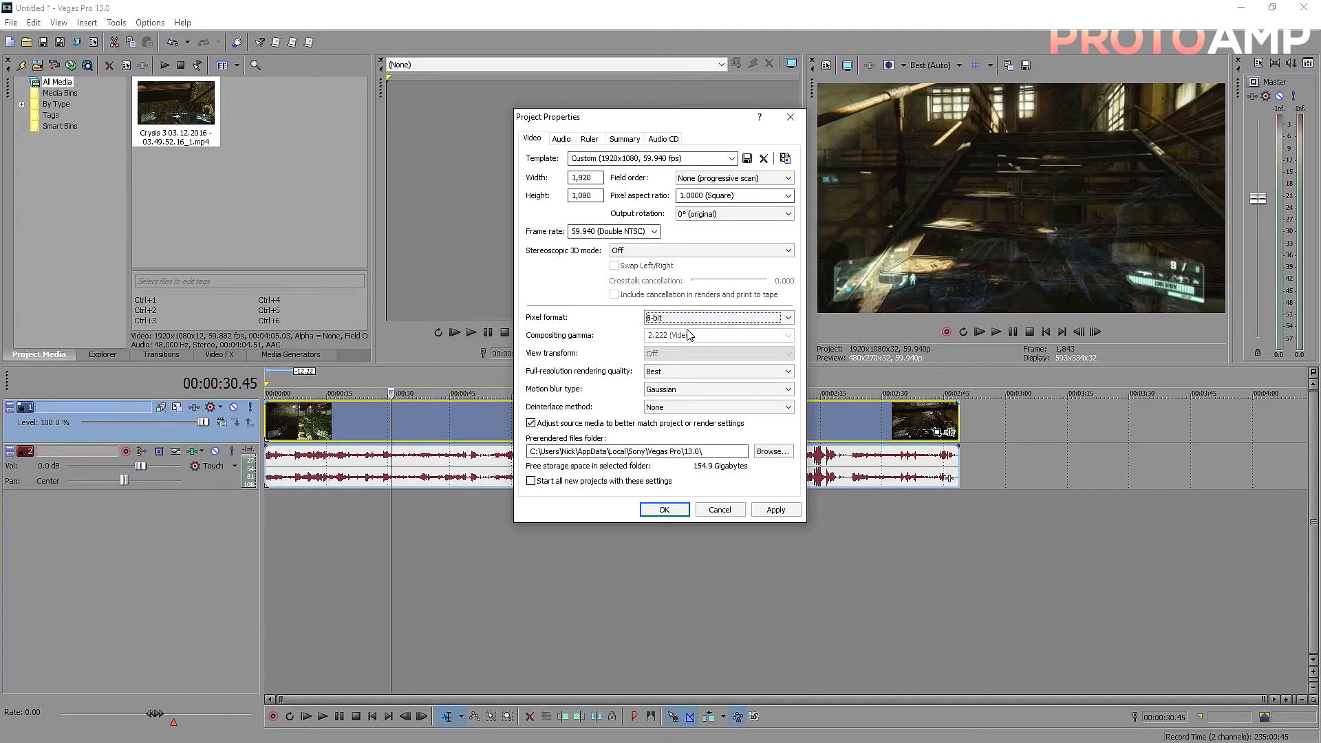
# Choose Best for the full-resolution rendering quality and Gaussian for the motion blur type
pyautogui.click(684, 371)
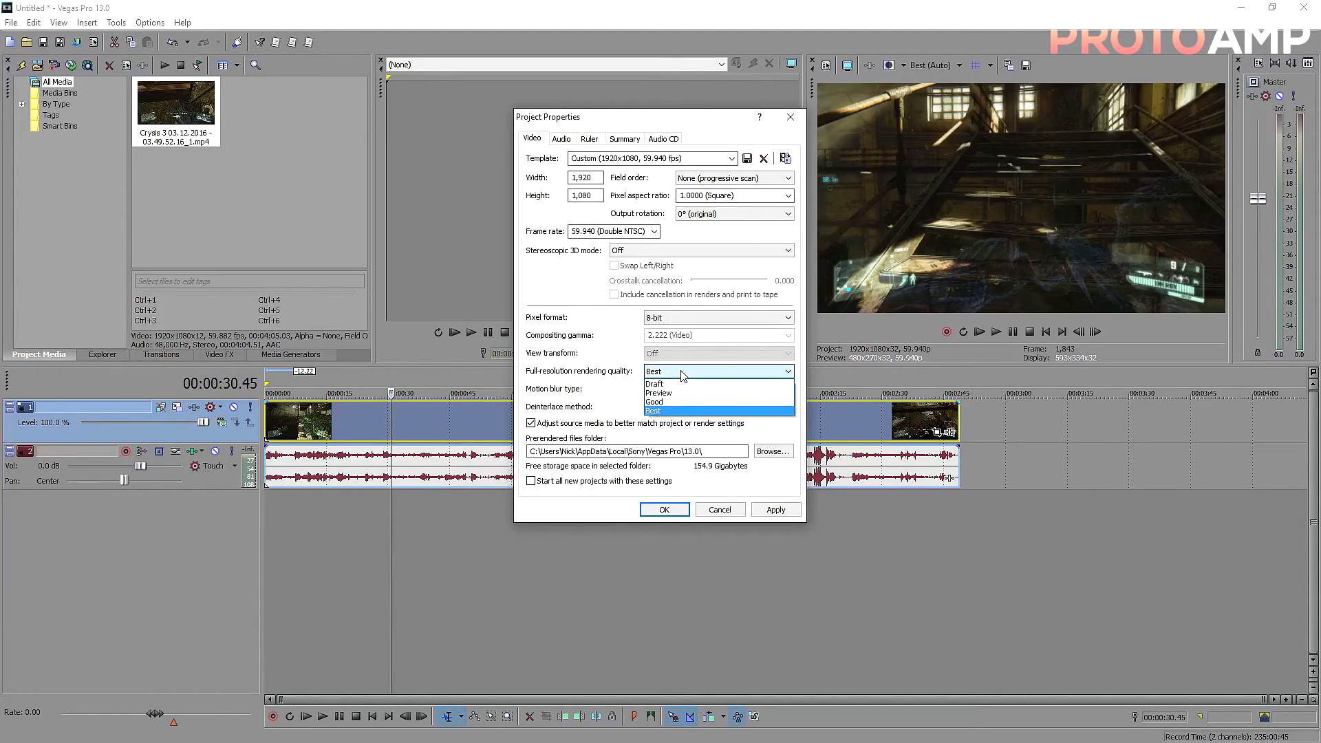
pyautogui.click(682, 411)
pyautogui.click(688, 390)
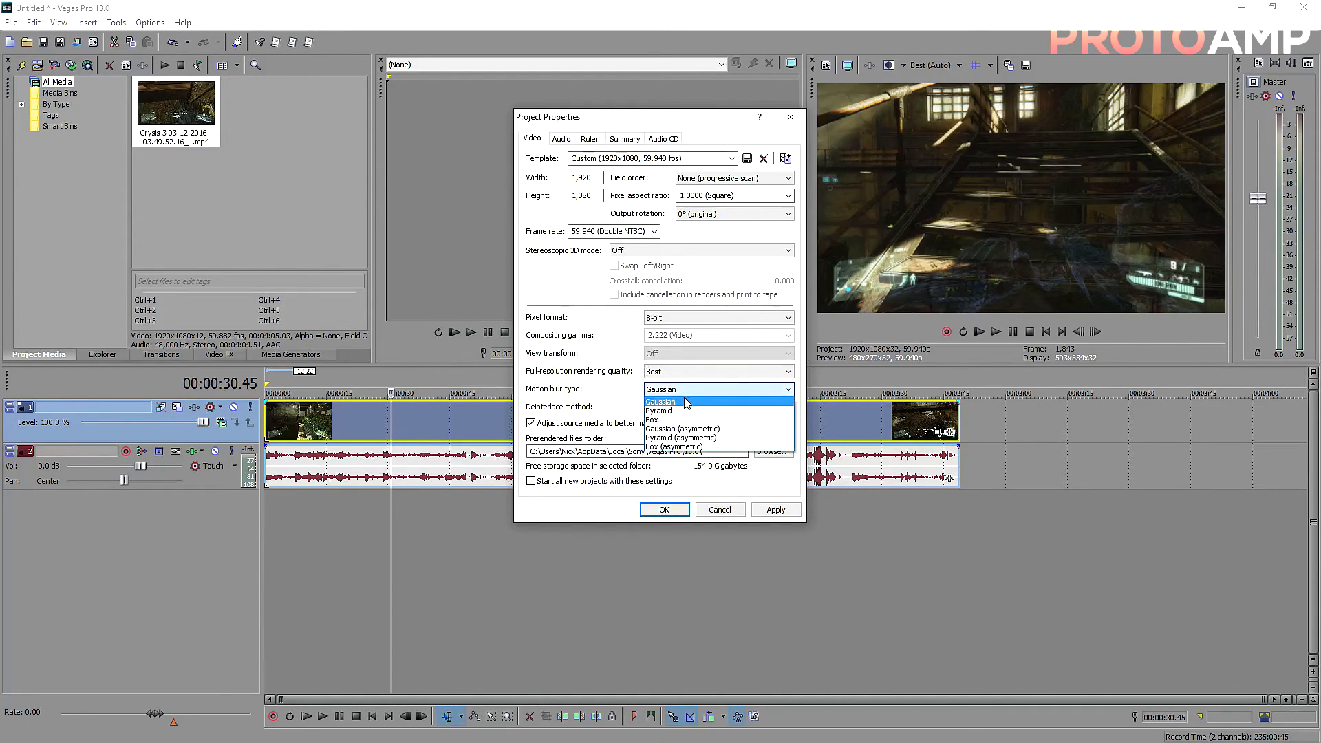
pyautogui.click(680, 403)
# Choose None for the deinterlace method and enable starting all new projects with these settings
pyautogui.click(681, 407)
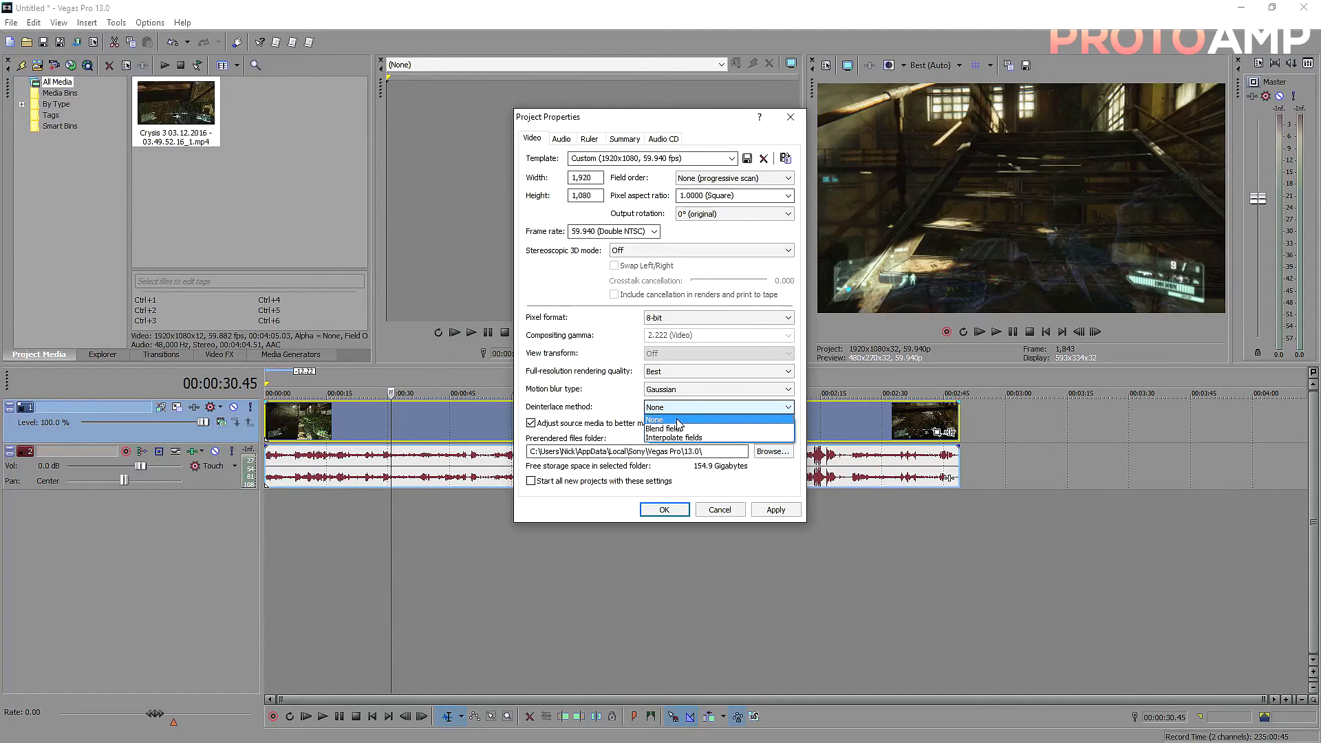
pyautogui.click(683, 421)
pyautogui.click(530, 423)
pyautogui.click(531, 422)
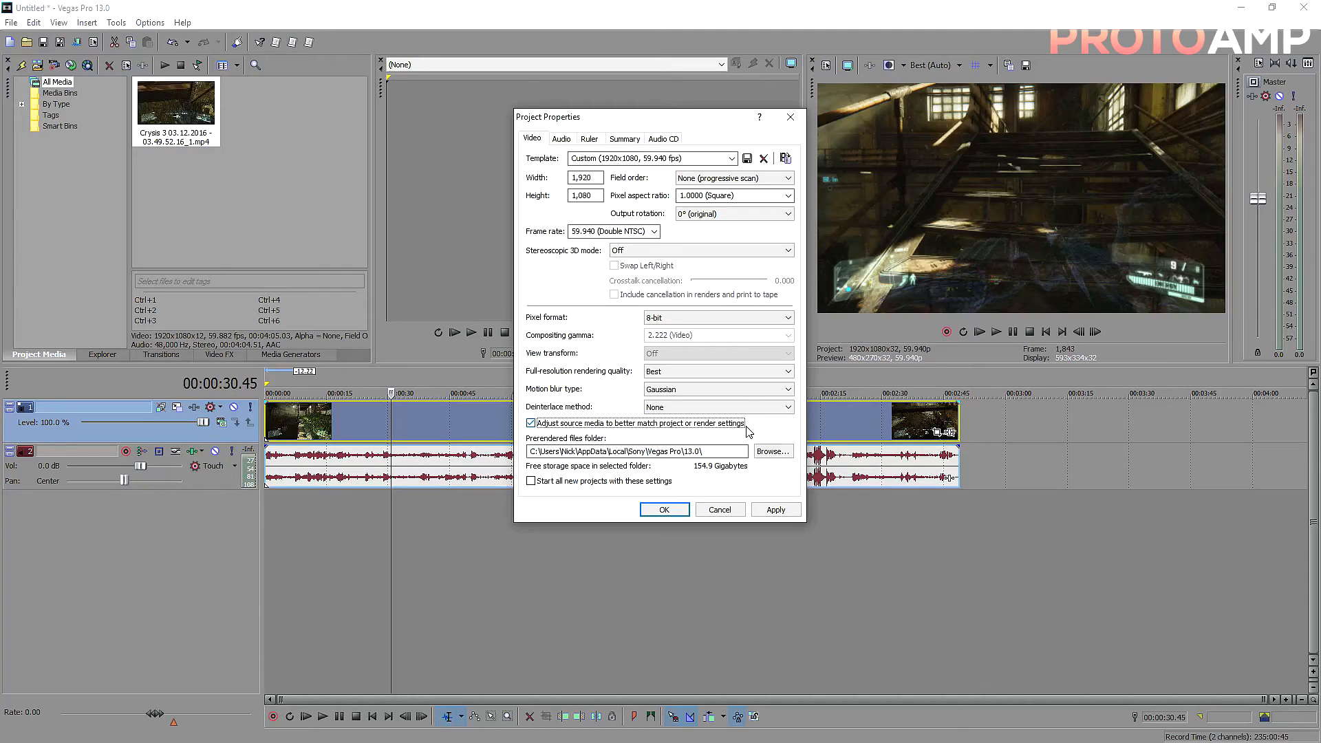
pyautogui.click(532, 481)
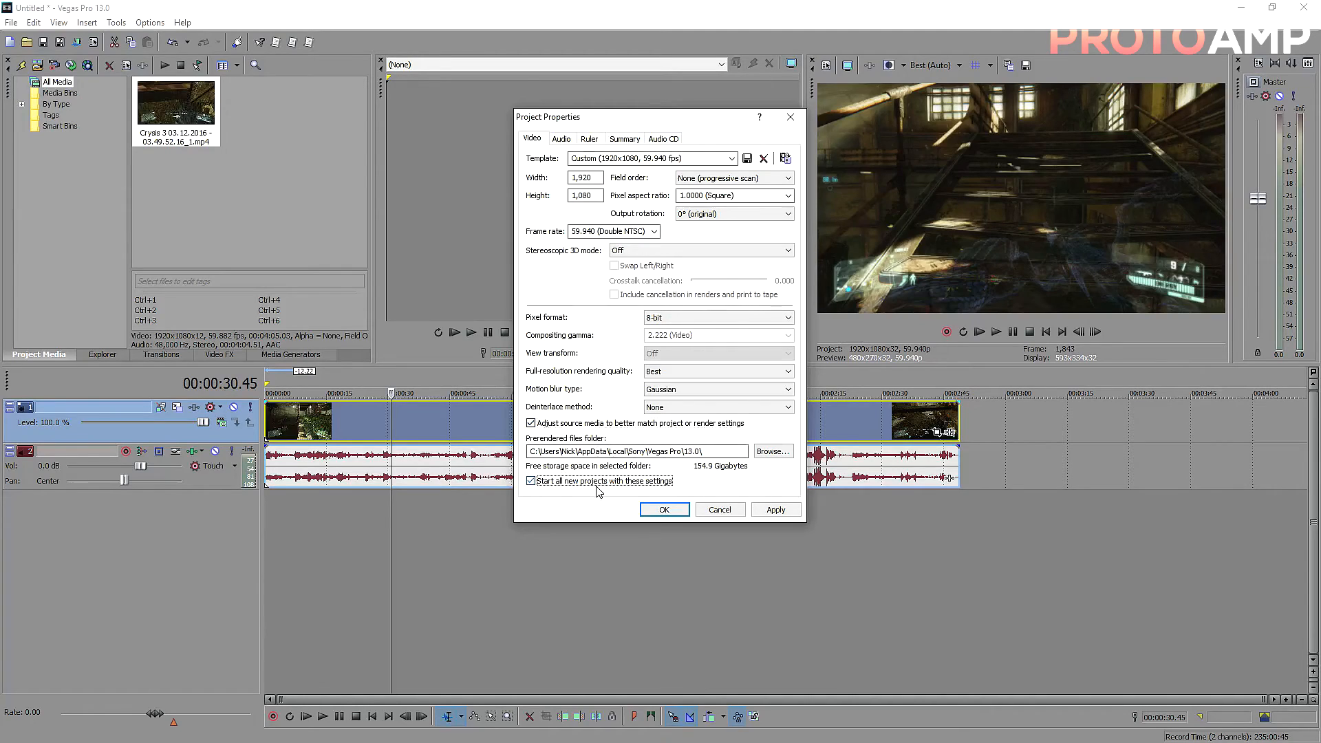
# Choose Stereo for the project's audio master bus mode, and check the stereo bus count and sample rate
pyautogui.click(561, 140)
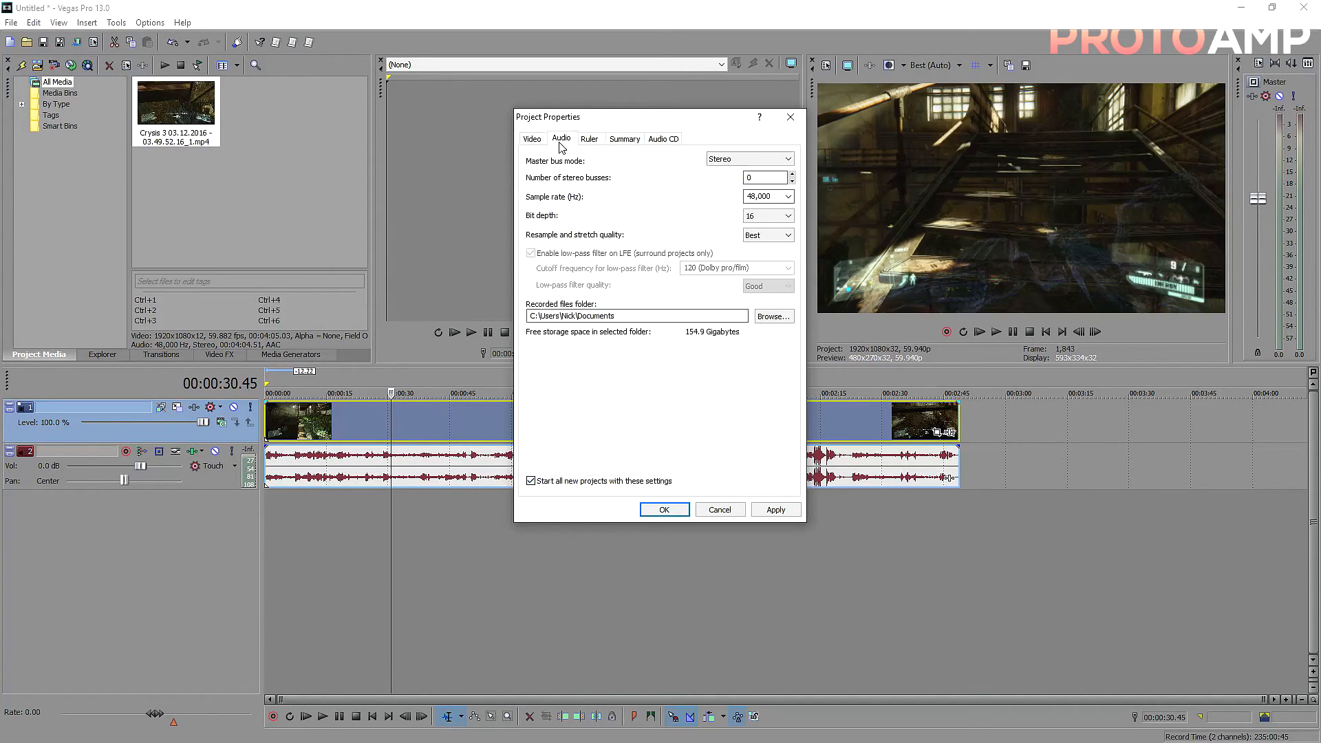
pyautogui.click(737, 160)
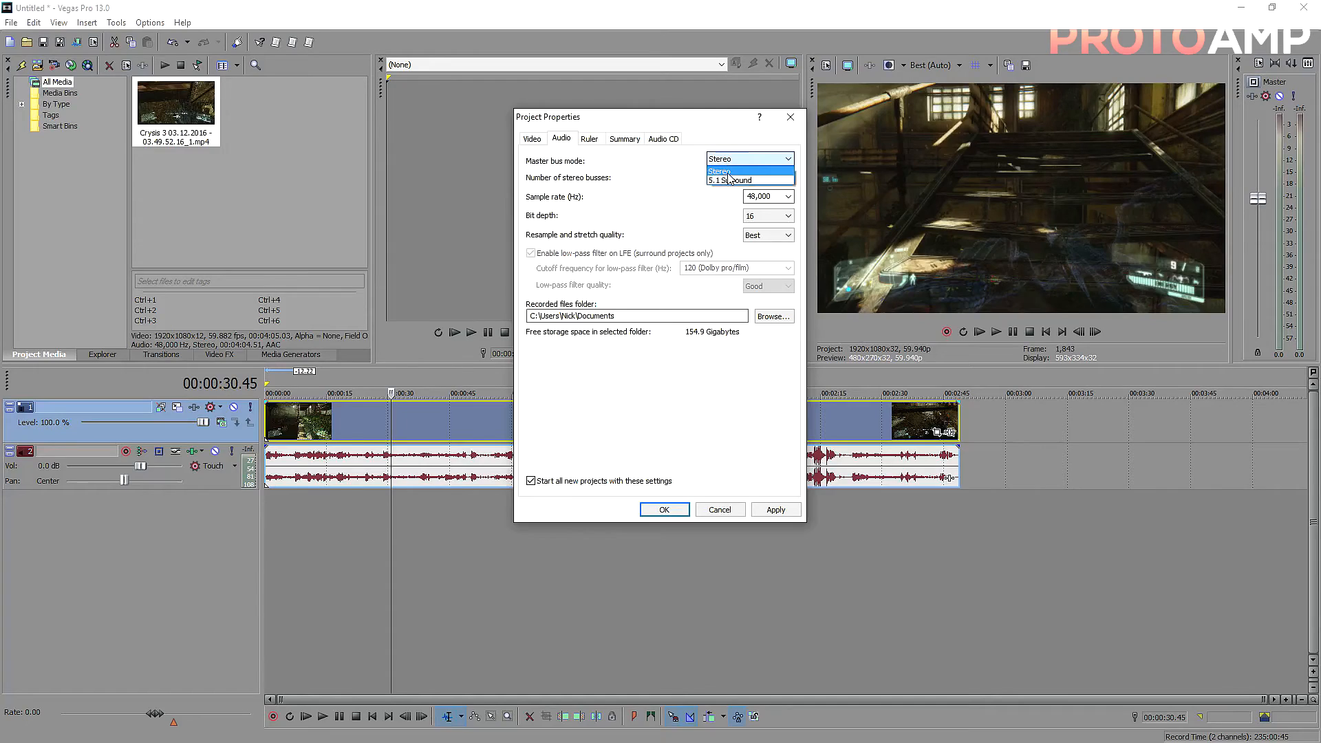
pyautogui.click(729, 174)
pyautogui.click(762, 179)
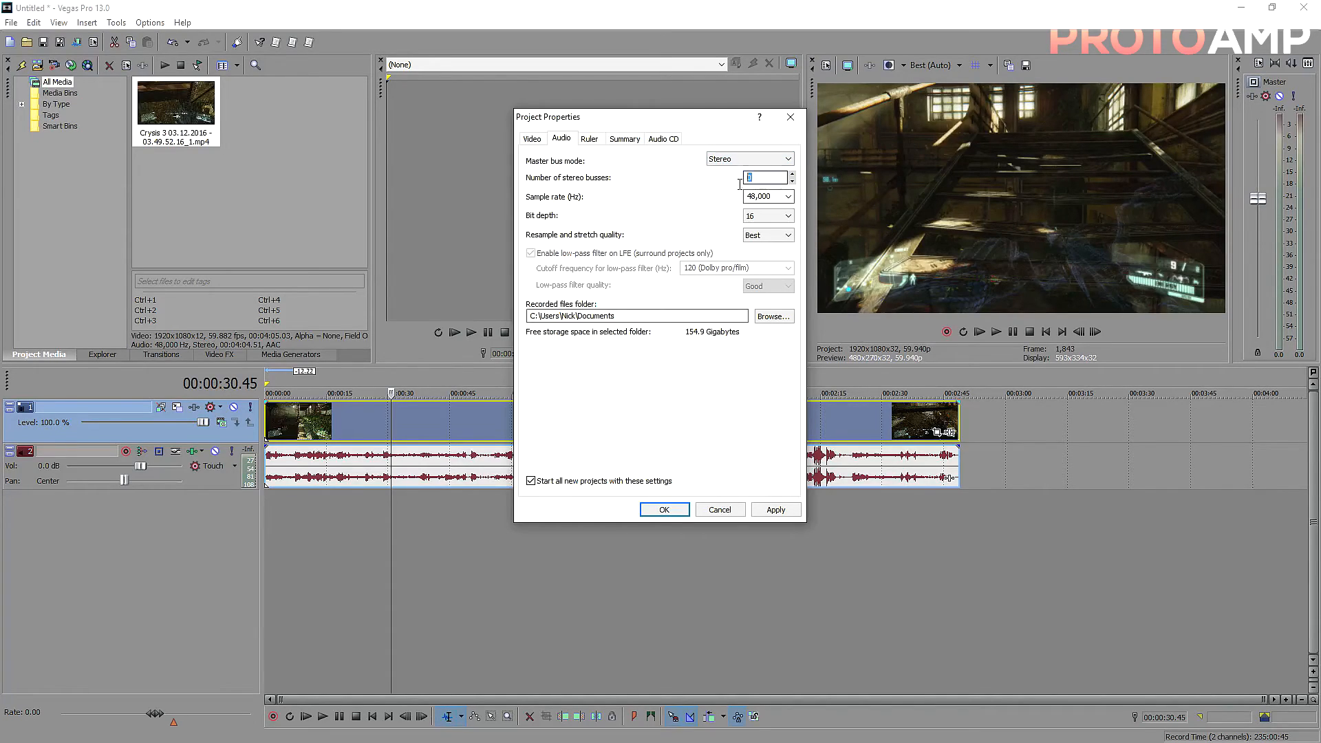
pyautogui.rightClick(775, 197)
pyautogui.press('Escape')
pyautogui.doubleClick(775, 197)
pyautogui.click(774, 200)
# Choose 16 for the audio bit depth and Best for the resample and stretch quality
pyautogui.click(789, 218)
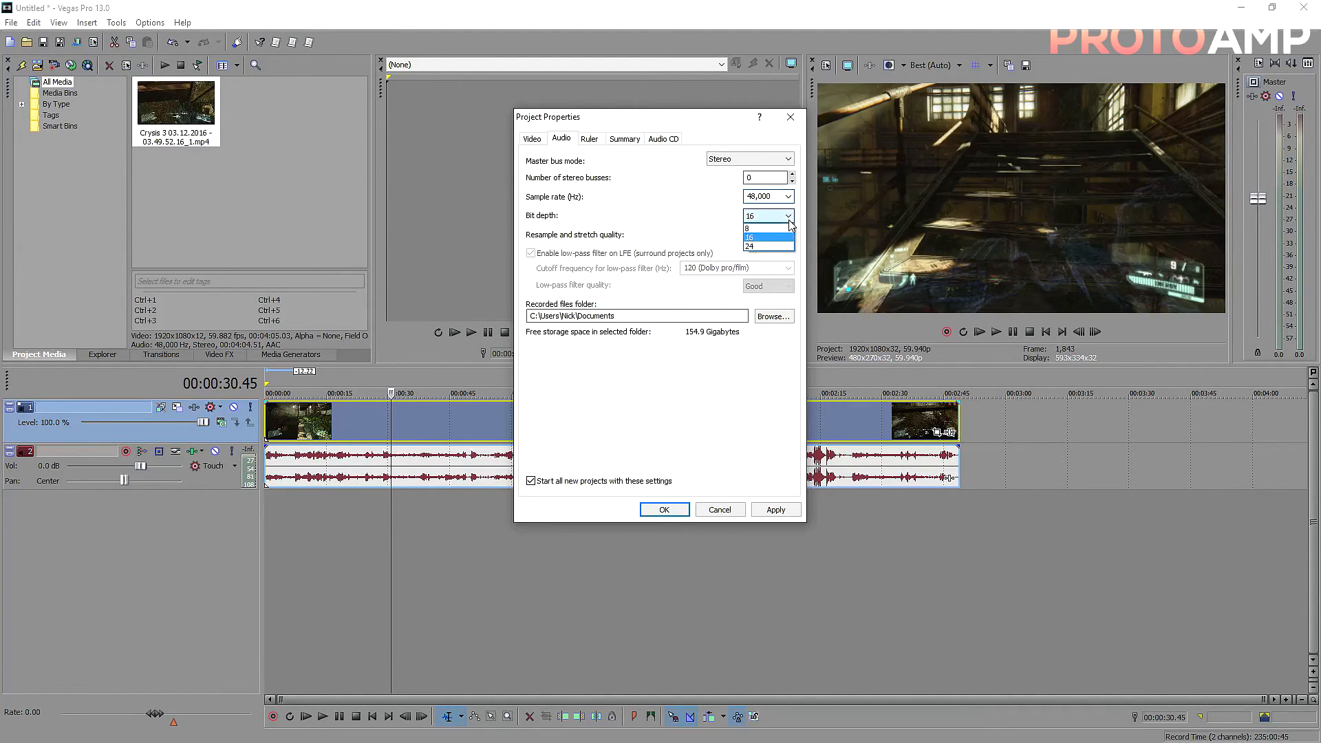
pyautogui.click(782, 237)
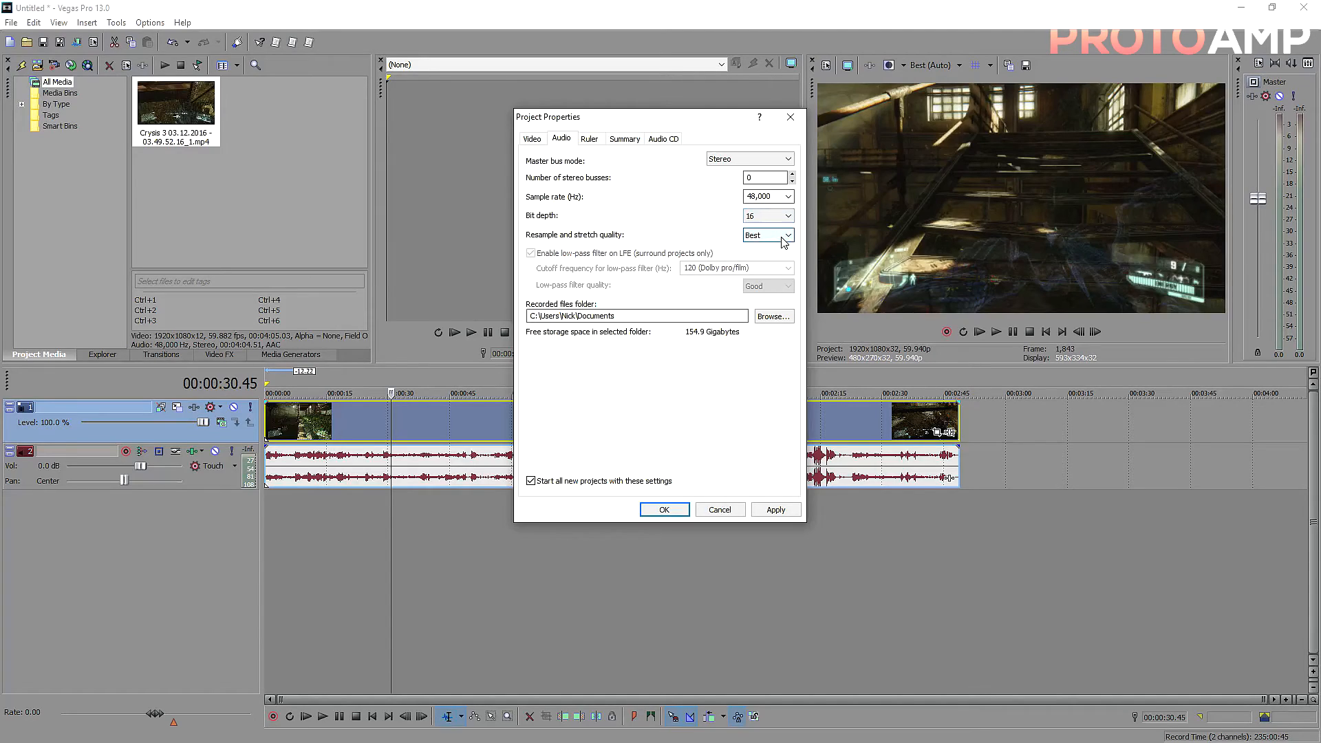
pyautogui.click(781, 237)
pyautogui.click(771, 271)
# Look through the ruler, summary and audio CD settings, and apply and confirm the project properties
pyautogui.click(592, 139)
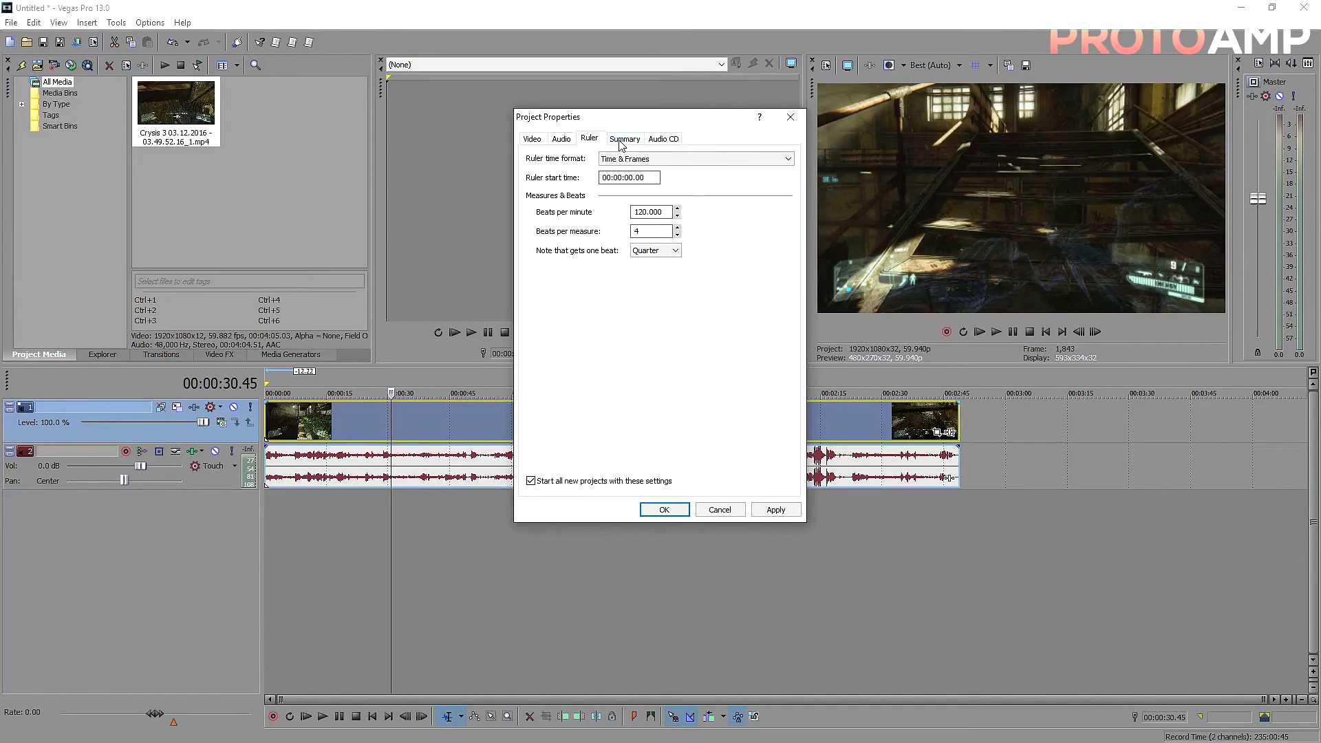
pyautogui.click(622, 142)
pyautogui.click(663, 141)
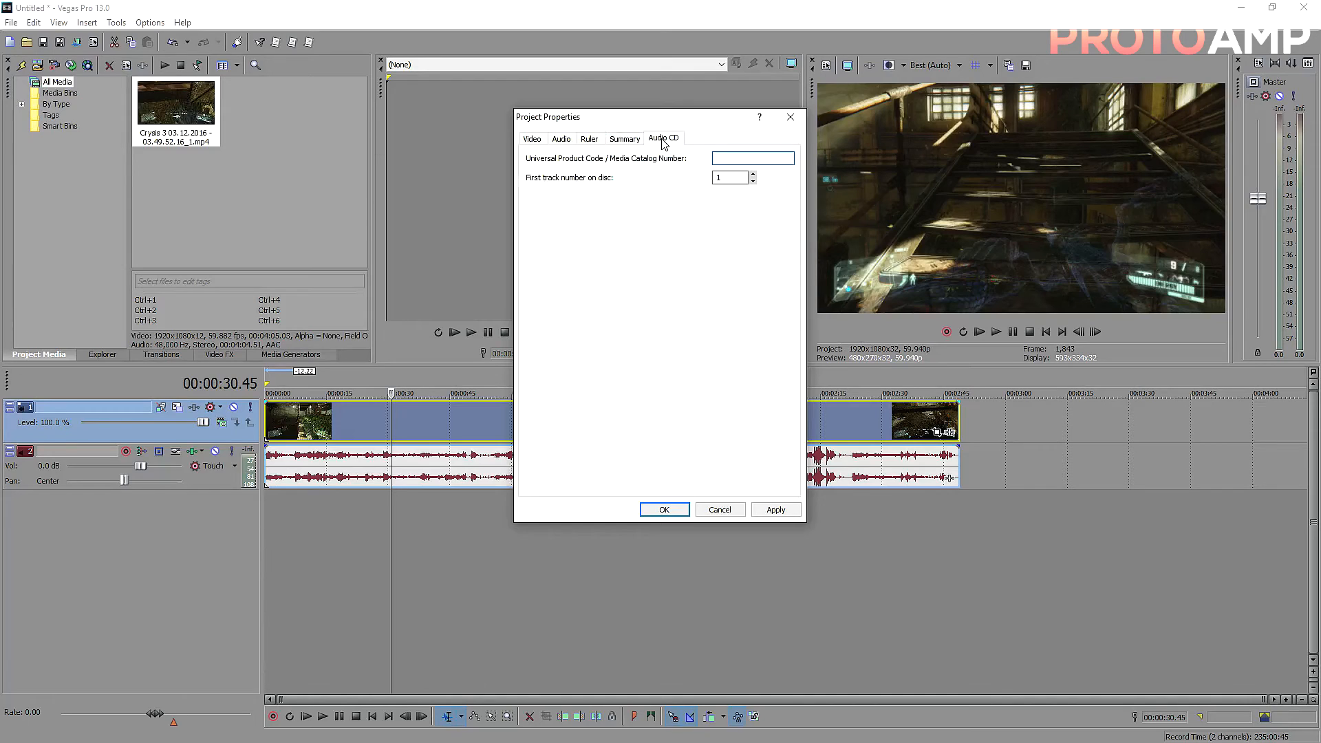
pyautogui.click(771, 512)
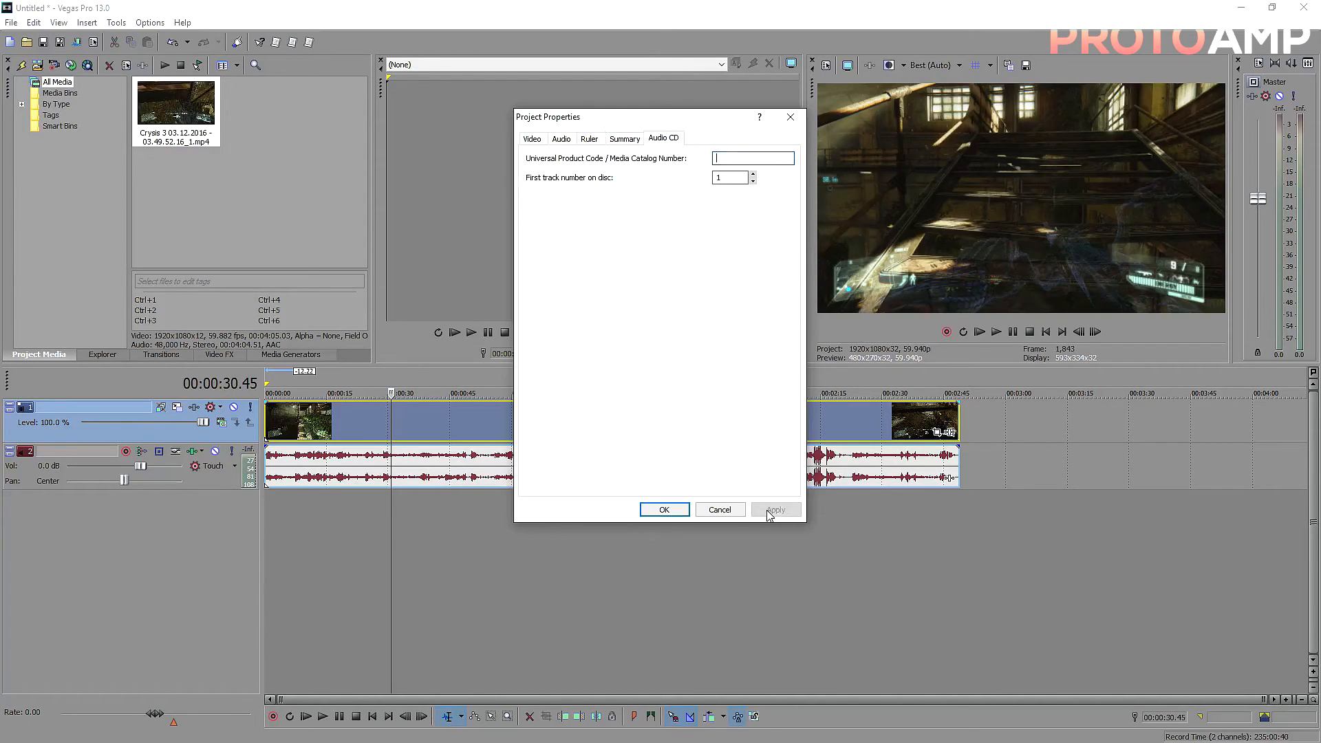
pyautogui.click(664, 510)
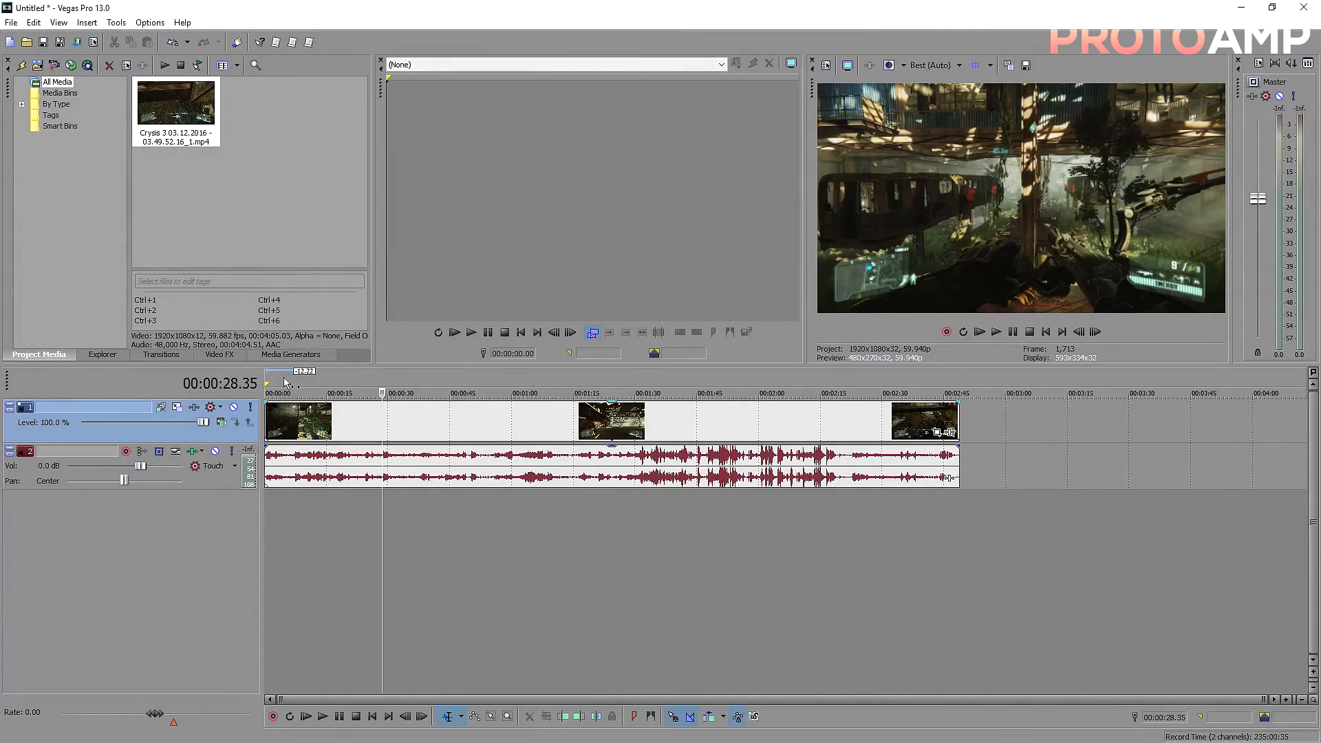
# Set the loop region over the whole clip up to 00:02:48.49 and open the Render As dialog
pyautogui.moveTo(285, 380); pyautogui.dragTo(961, 397)
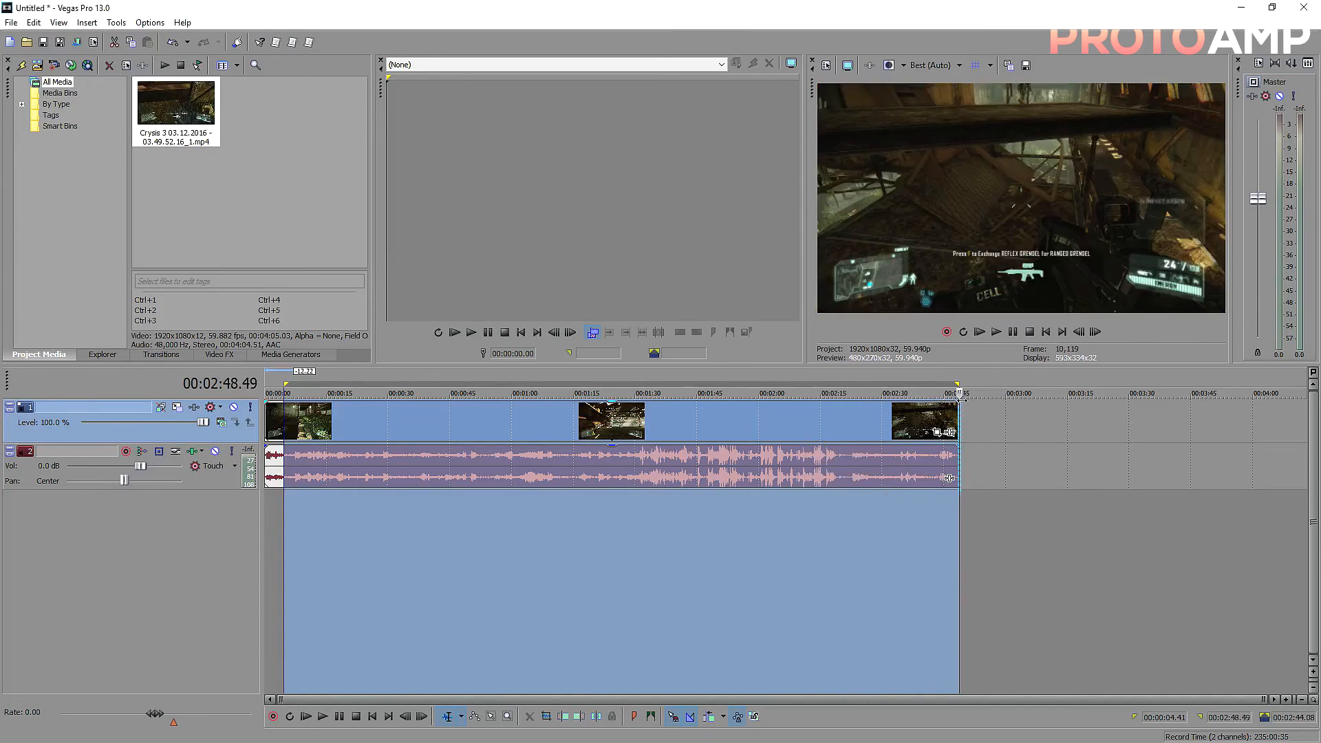
pyautogui.moveTo(284, 383)
pyautogui.mouseDown()
pyautogui.moveTo(449, 385)
pyautogui.moveTo(296, 390)
pyautogui.mouseUp()
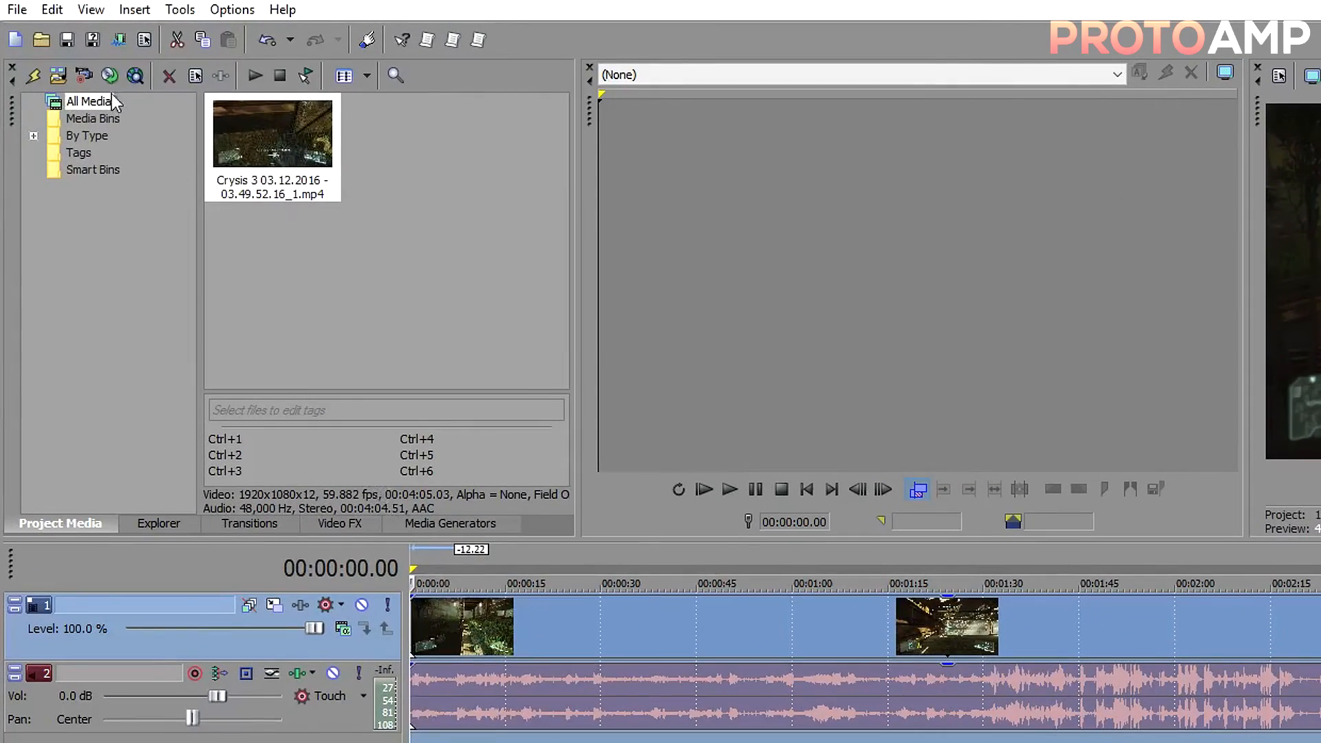
pyautogui.click(12, 23)
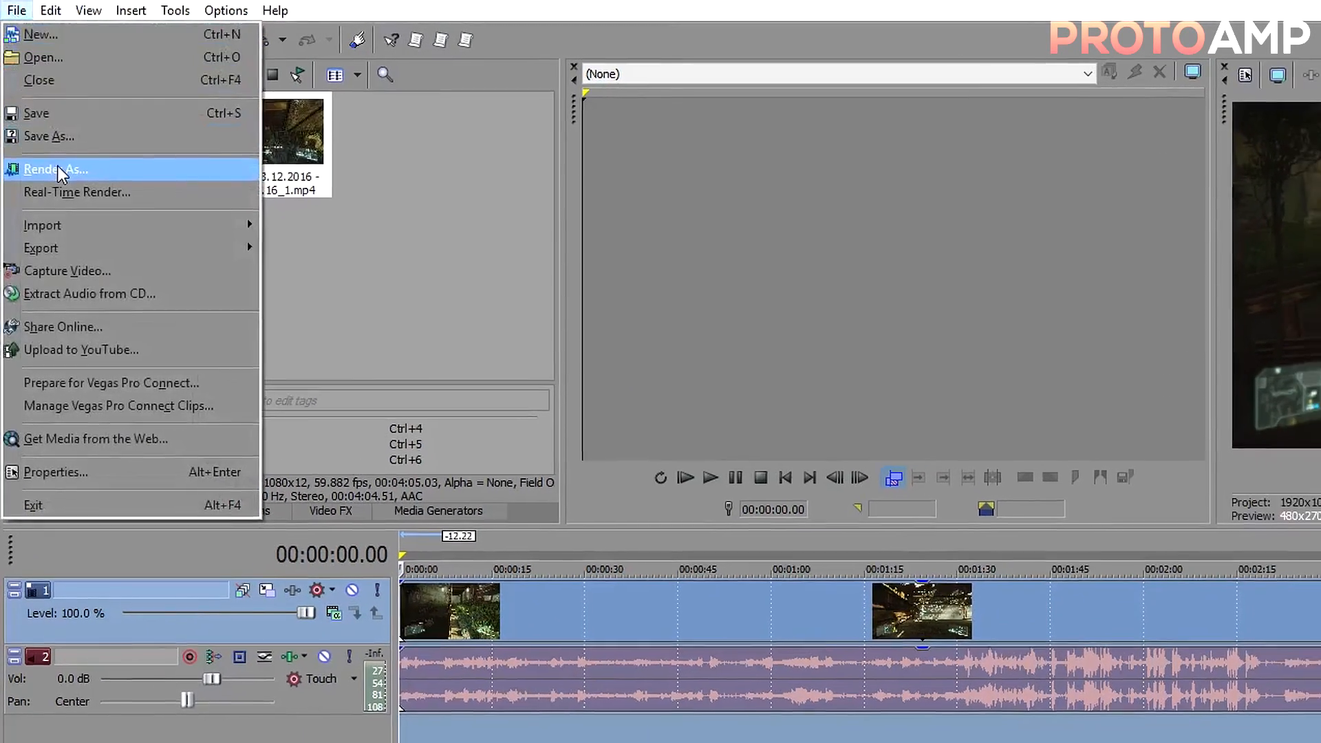
pyautogui.click(57, 172)
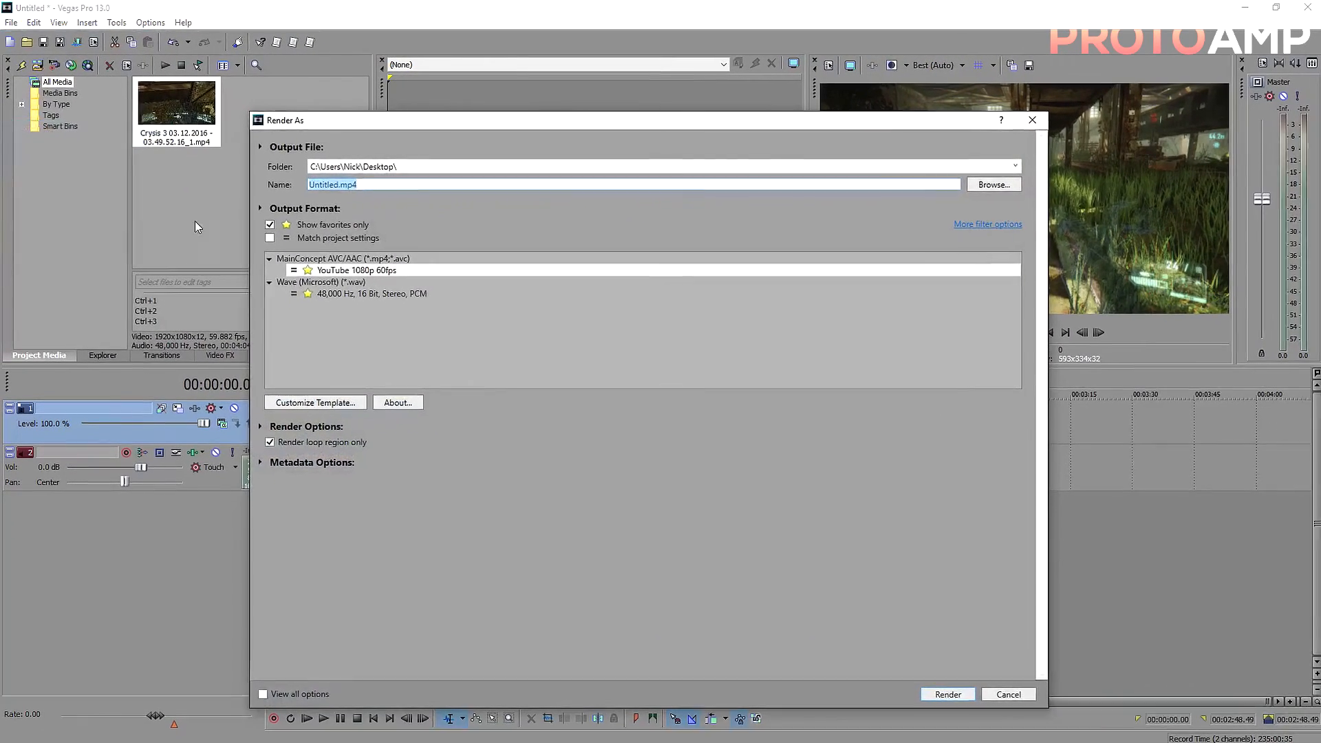
# Turn off the favorites filter and open the MainConcept AVC/AAC template Internet HD 1080p for customization
pyautogui.click(269, 224)
pyautogui.click(348, 313)
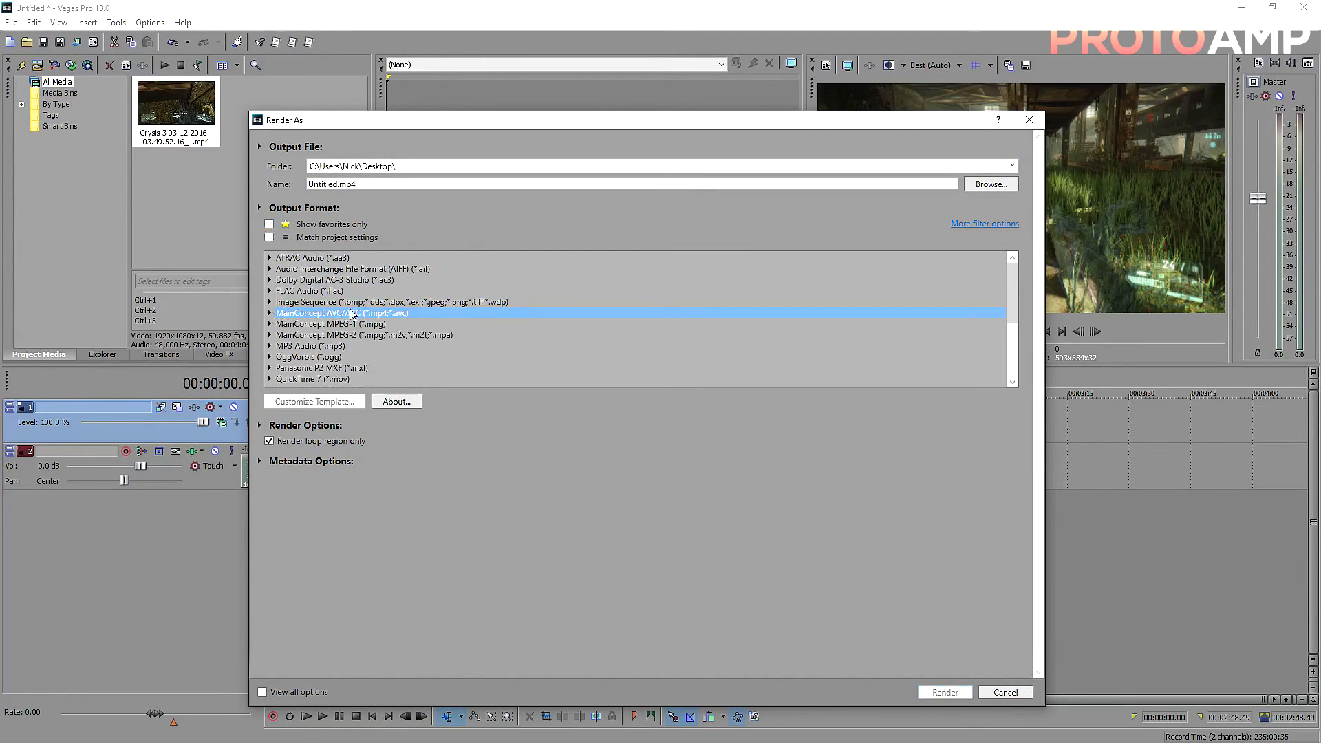
pyautogui.moveTo(1011, 292)
pyautogui.mouseDown()
pyautogui.moveTo(1007, 358)
pyautogui.moveTo(1005, 278)
pyautogui.mouseUp()
pyautogui.click(270, 315)
pyautogui.moveTo(1005, 281); pyautogui.dragTo(990, 303)
pyautogui.click(372, 299)
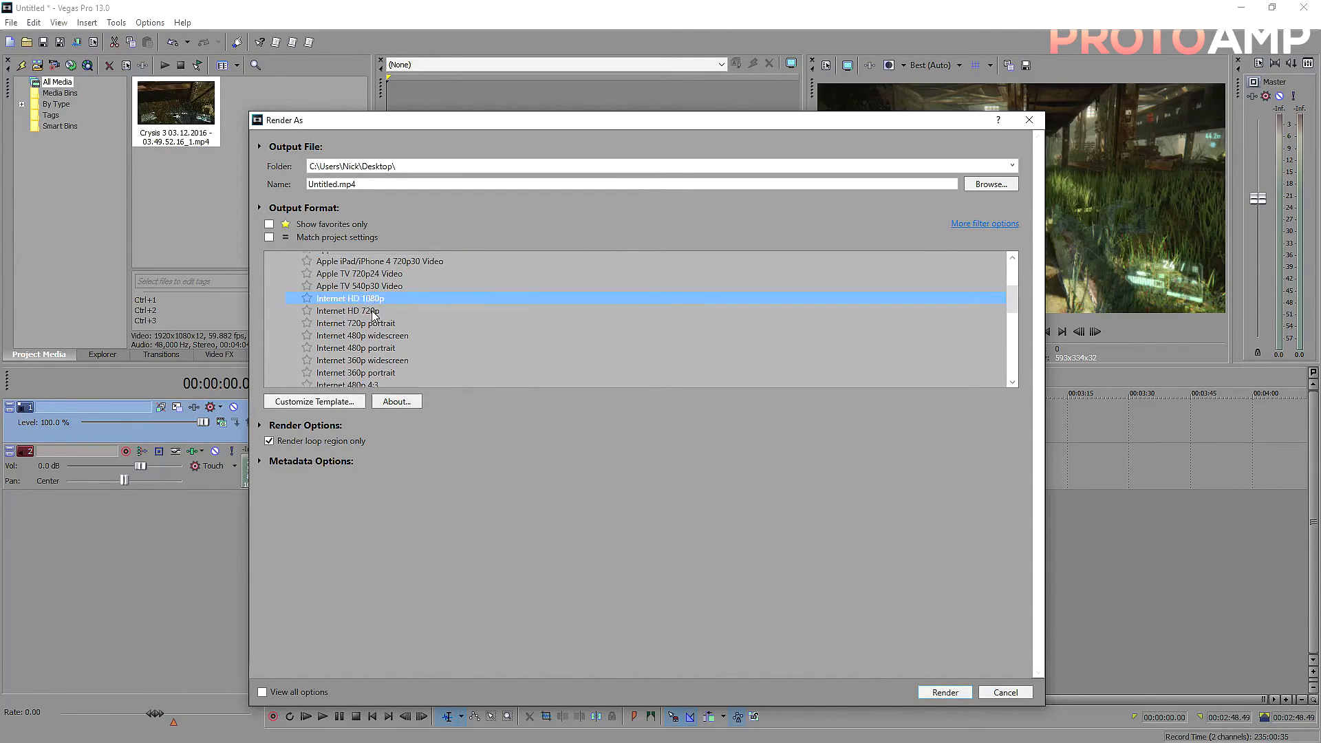
pyautogui.click(339, 406)
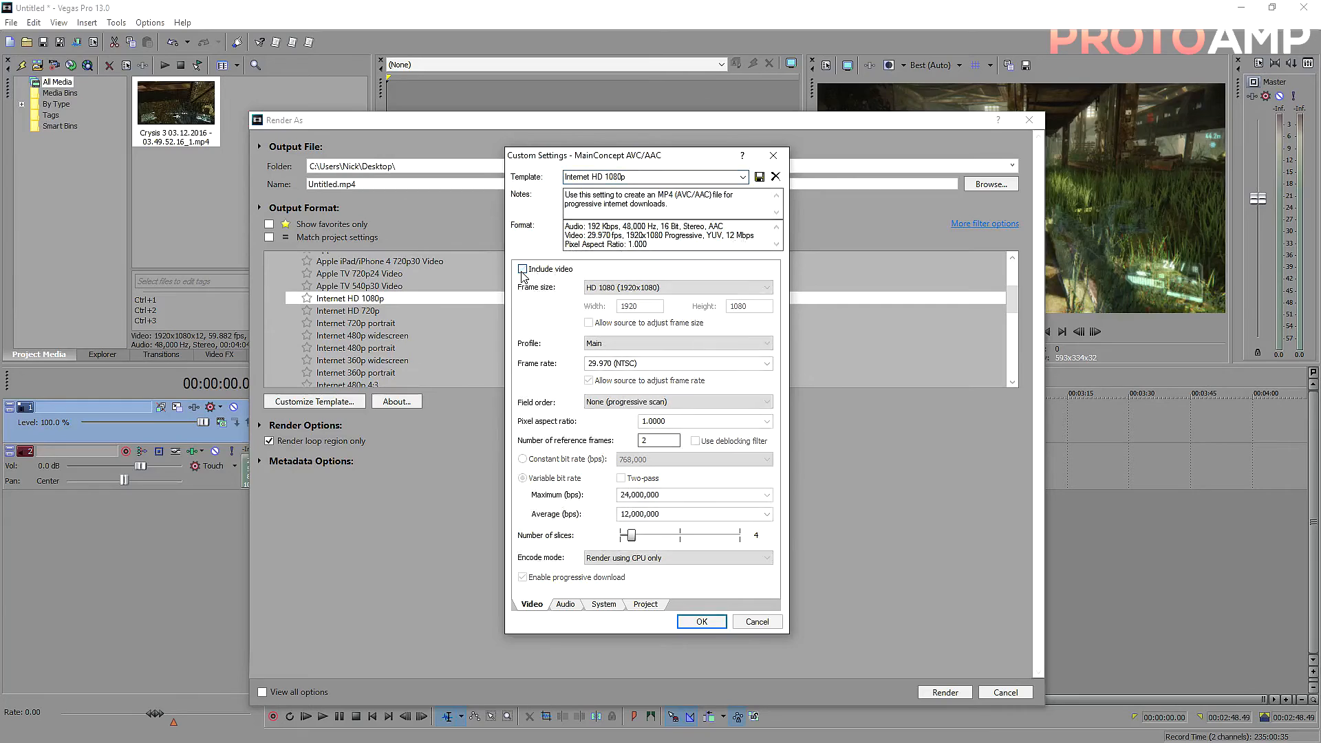
# Set the render frame size to HD 720 (1280x720), and switch it to HD 1080 (1920x1080)
pyautogui.click(623, 288)
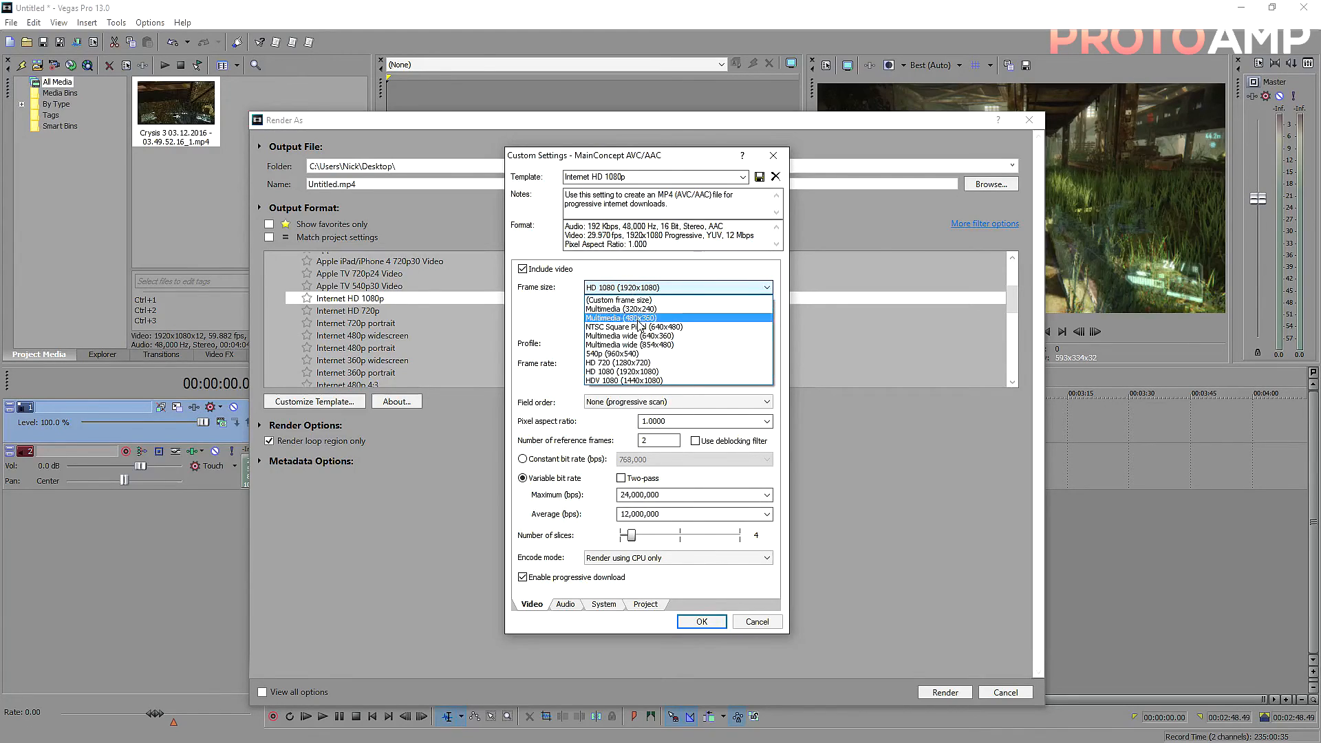
pyautogui.click(624, 363)
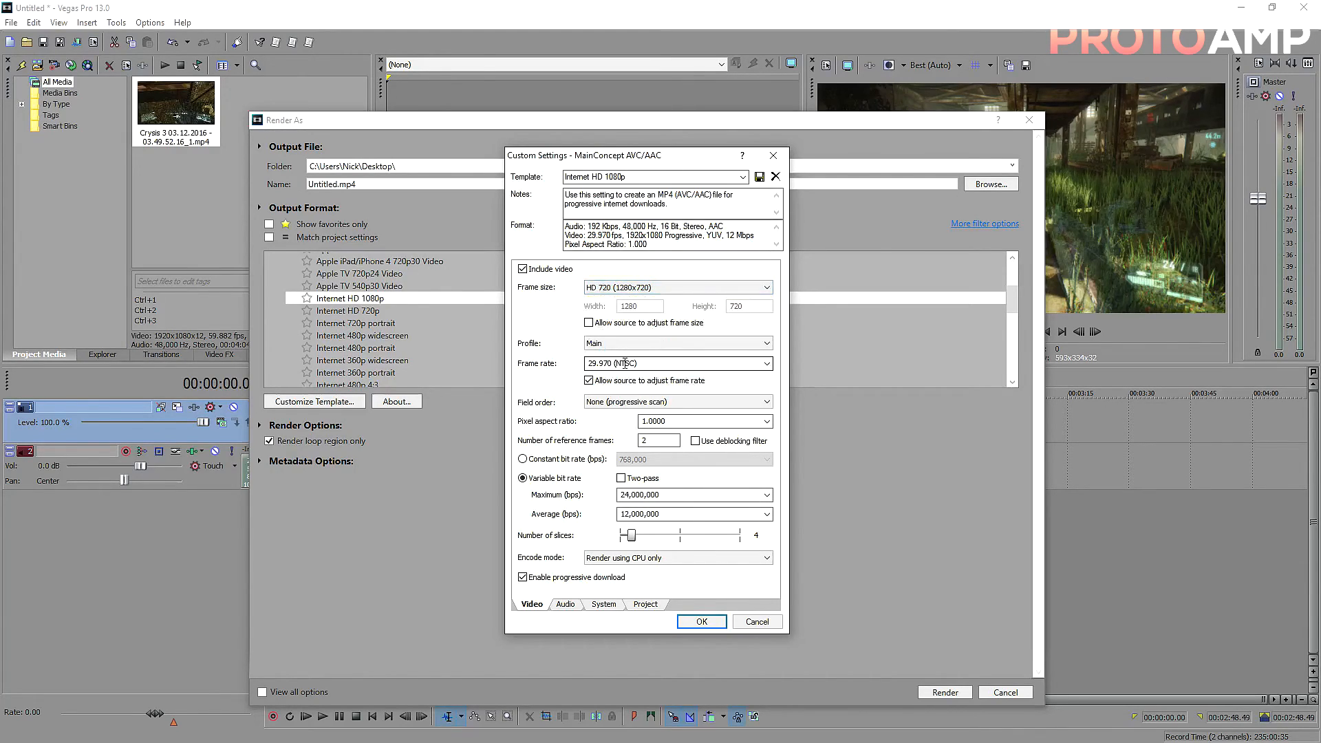
pyautogui.click(644, 290)
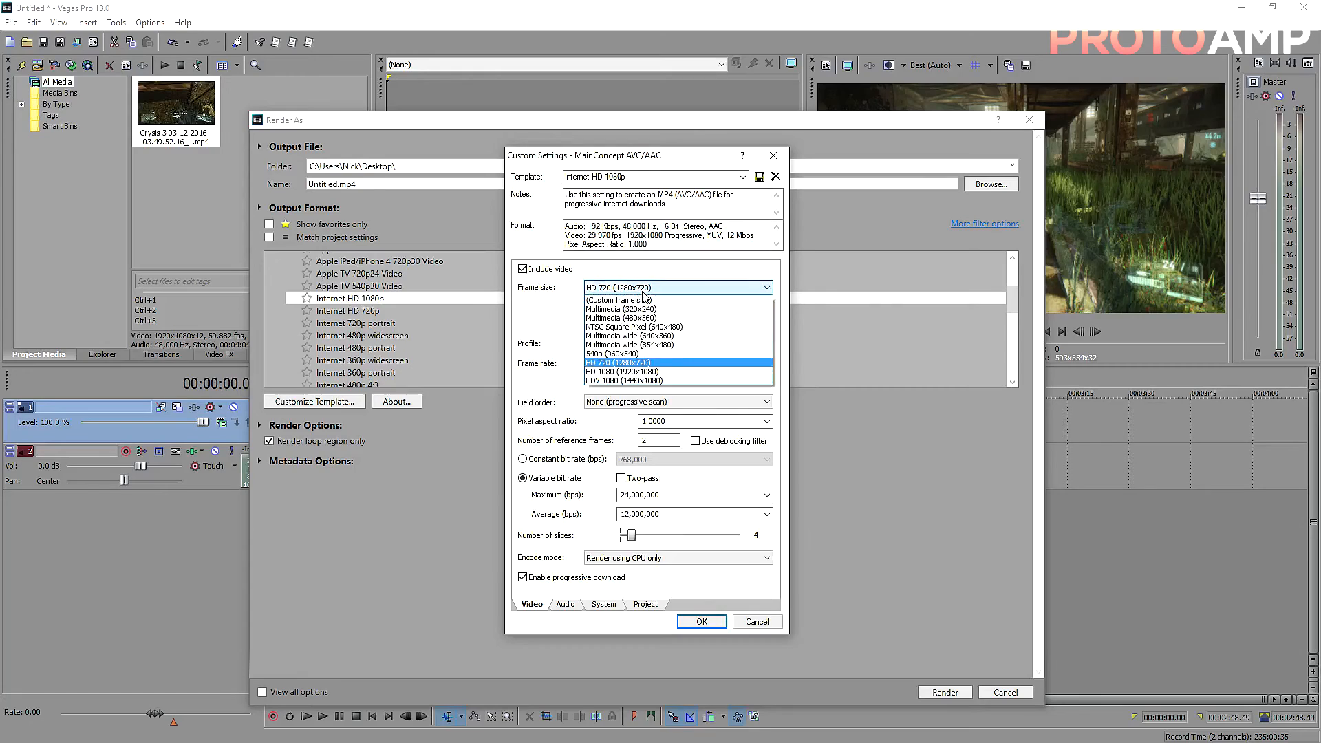
pyautogui.click(643, 372)
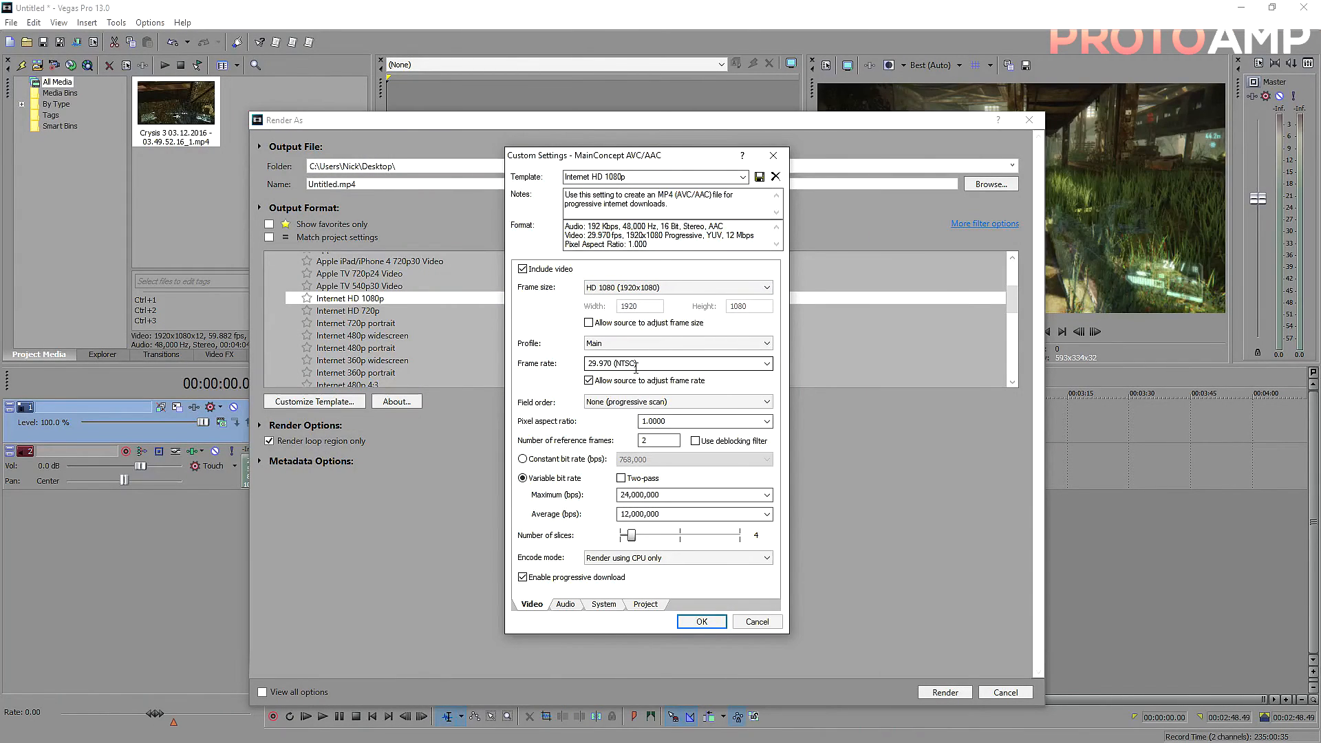
# Try a custom frame size of 1280 by 720, and change it to 1920 by 1080
pyautogui.click(644, 287)
pyautogui.click(646, 303)
pyautogui.doubleClick(646, 307)
pyautogui.write('1280')
pyautogui.press('Tab')
pyautogui.write('720')
pyautogui.doubleClick(648, 306)
pyautogui.write('1920')
pyautogui.press('Tab')
pyautogui.write('1080')
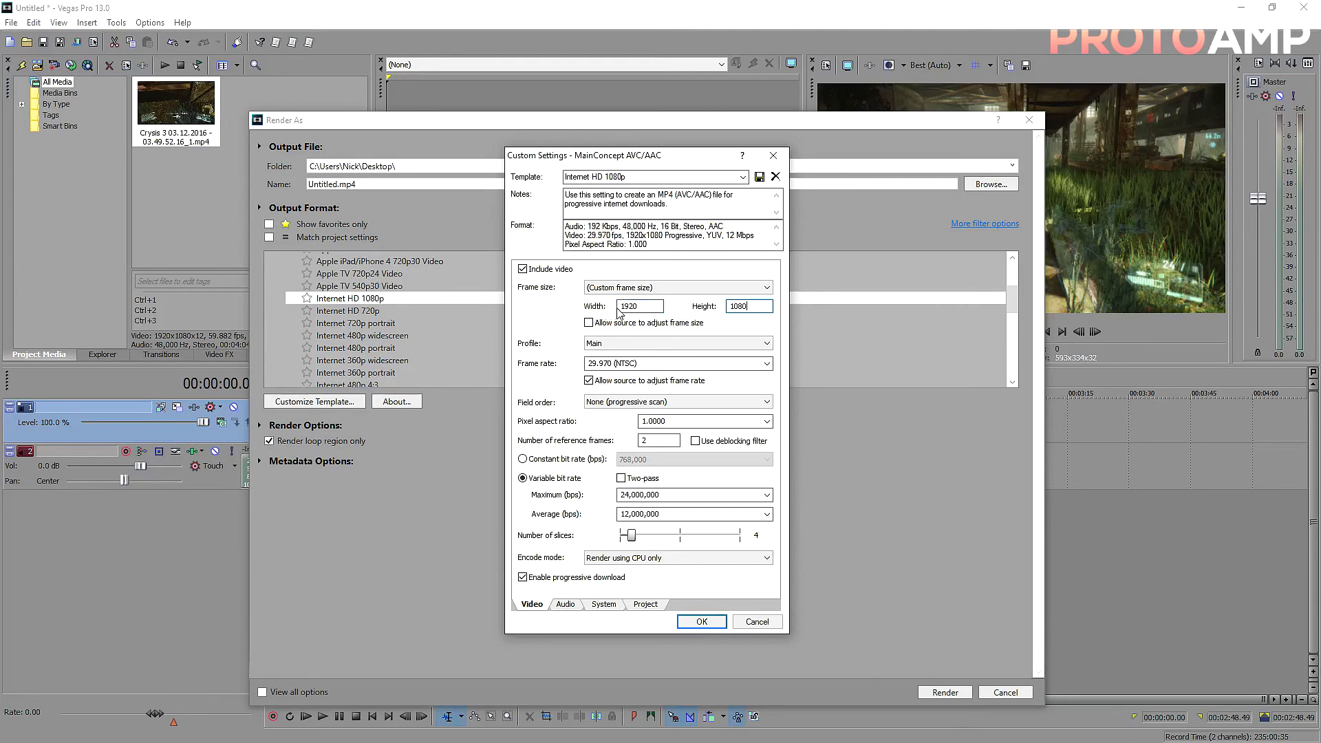
# Try a custom frame size of 2560 by 1440, and change it to 3840 by 2160
pyautogui.click(673, 290)
pyautogui.click(757, 288)
pyautogui.doubleClick(638, 307)
pyautogui.write('2560')
pyautogui.press('Tab')
pyautogui.write('1440')
pyautogui.doubleClick(623, 307)
pyautogui.write('3840')
pyautogui.press('Tab')
pyautogui.write('2160')
# Set the render frame size to HD 1080 (1920x1080) and the encoding profile to High
pyautogui.click(684, 287)
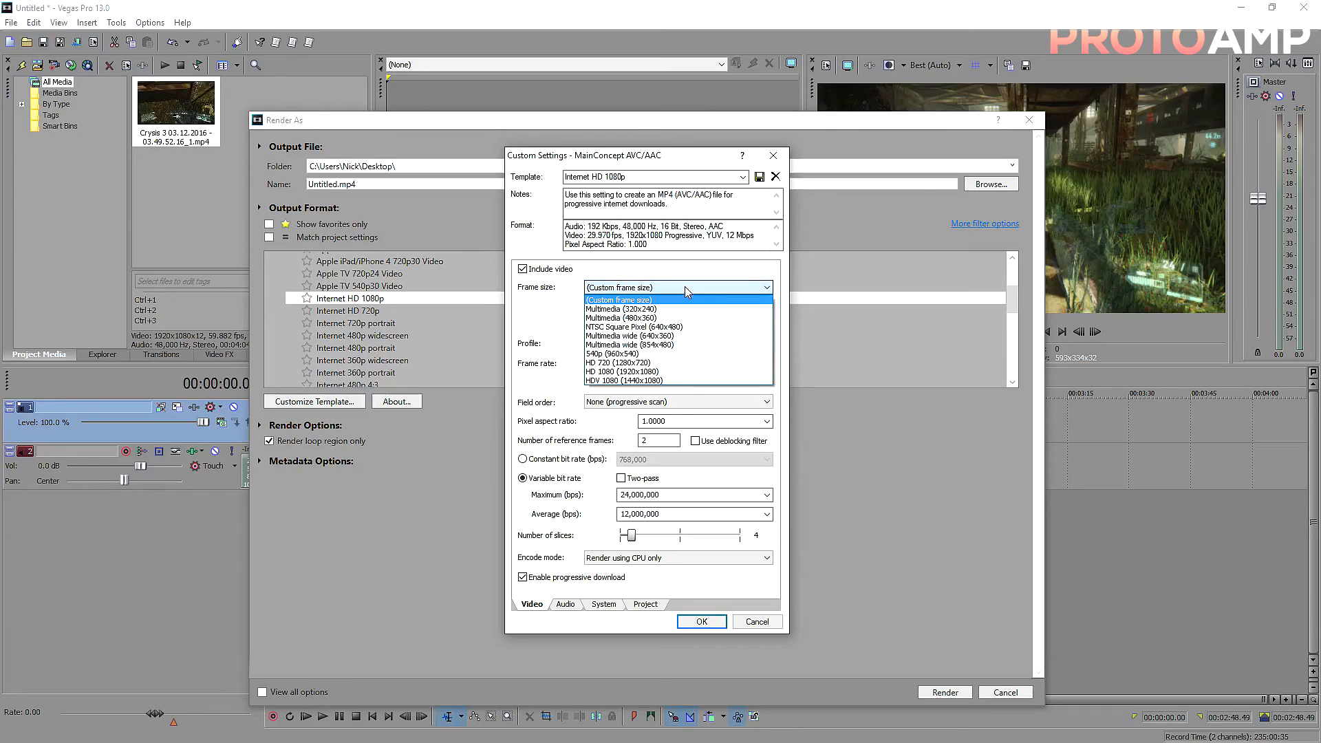
pyautogui.click(659, 373)
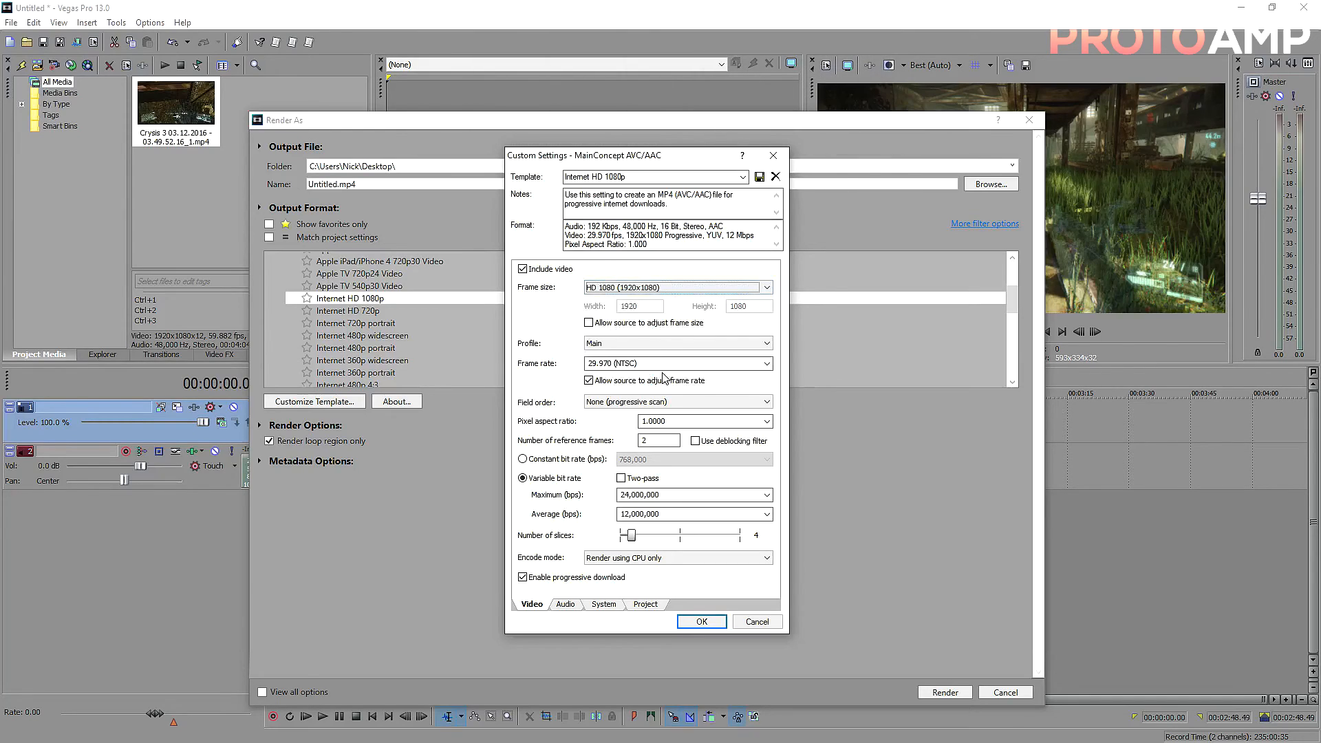
pyautogui.click(589, 324)
pyautogui.click(589, 324)
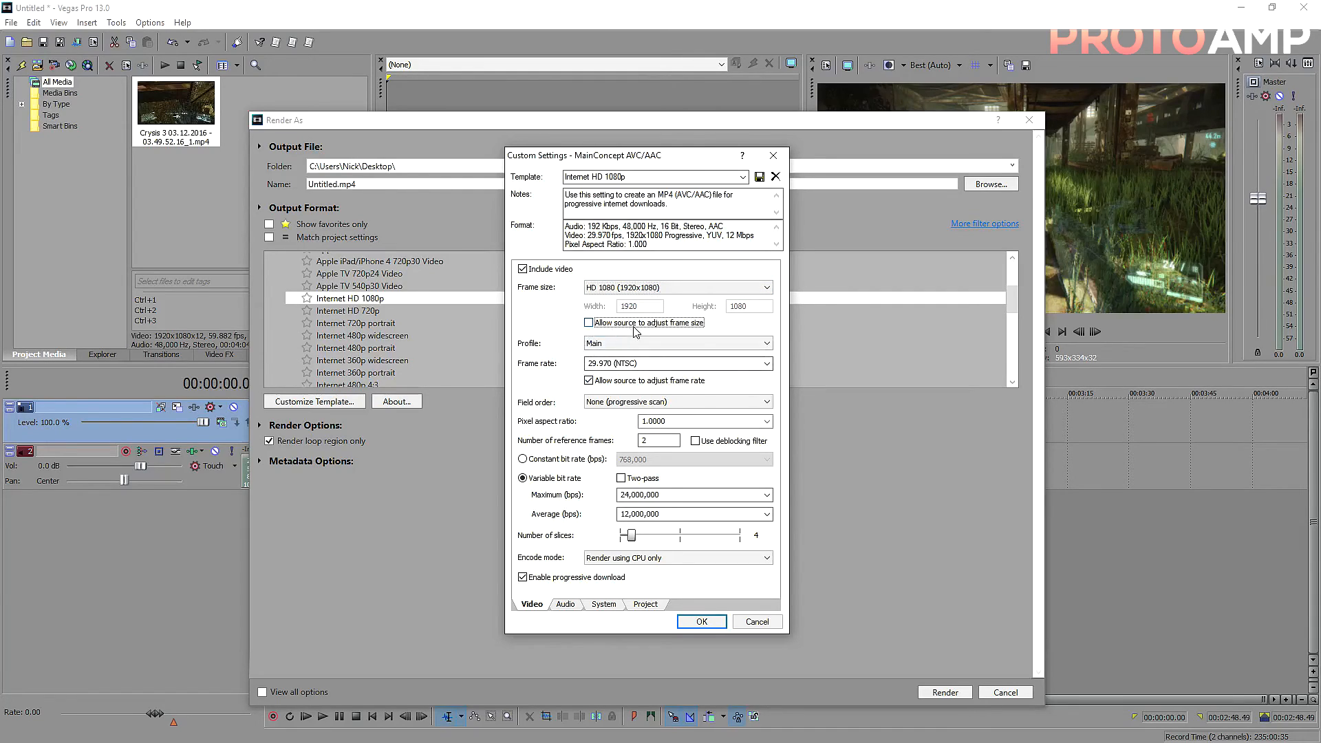
pyautogui.click(737, 344)
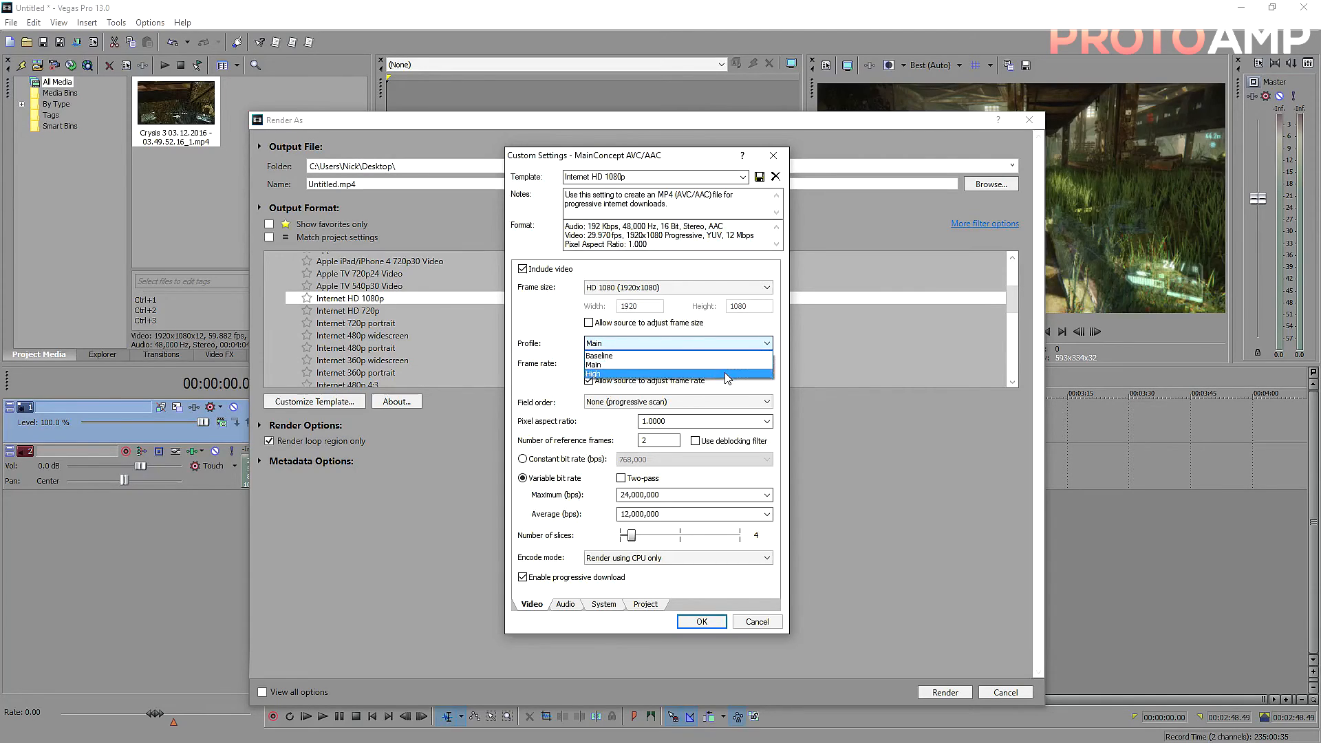
pyautogui.click(727, 375)
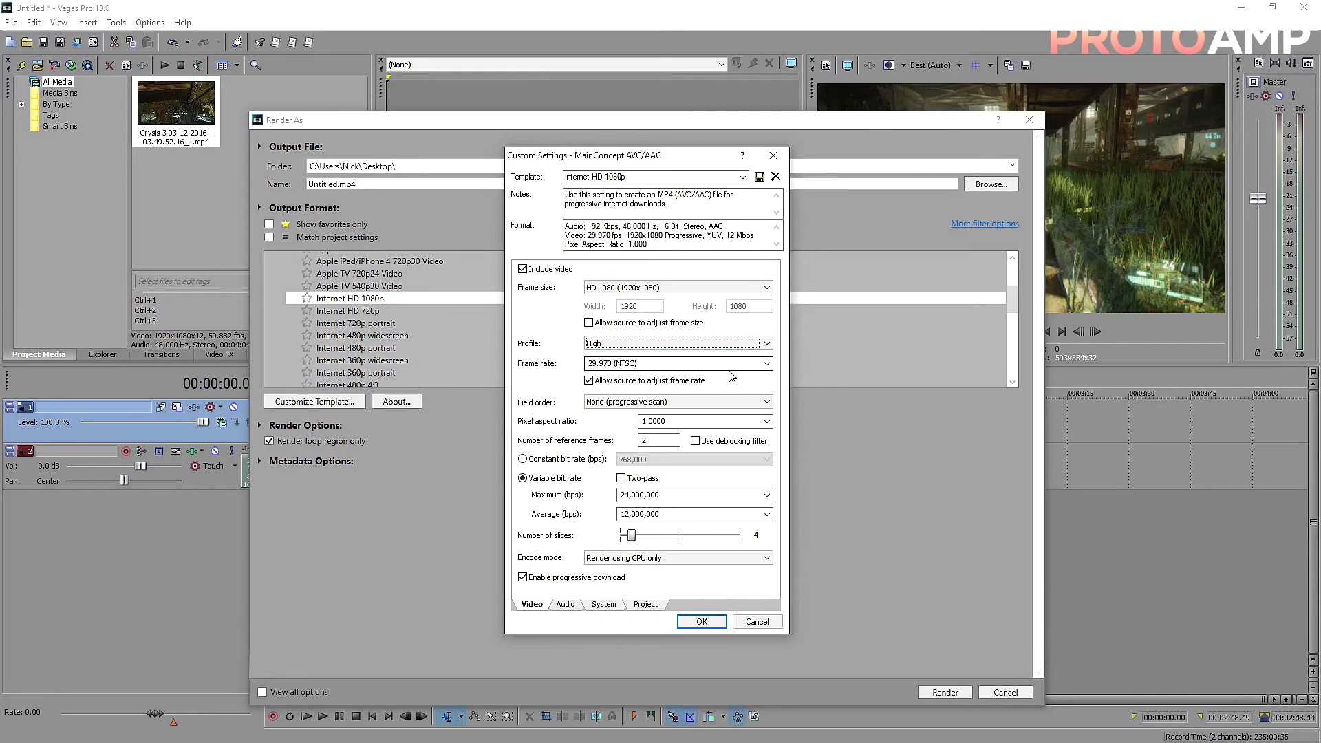
# Try a render frame rate of 29.97, and replace it with 23.976
pyautogui.click(735, 364)
pyautogui.click(738, 442)
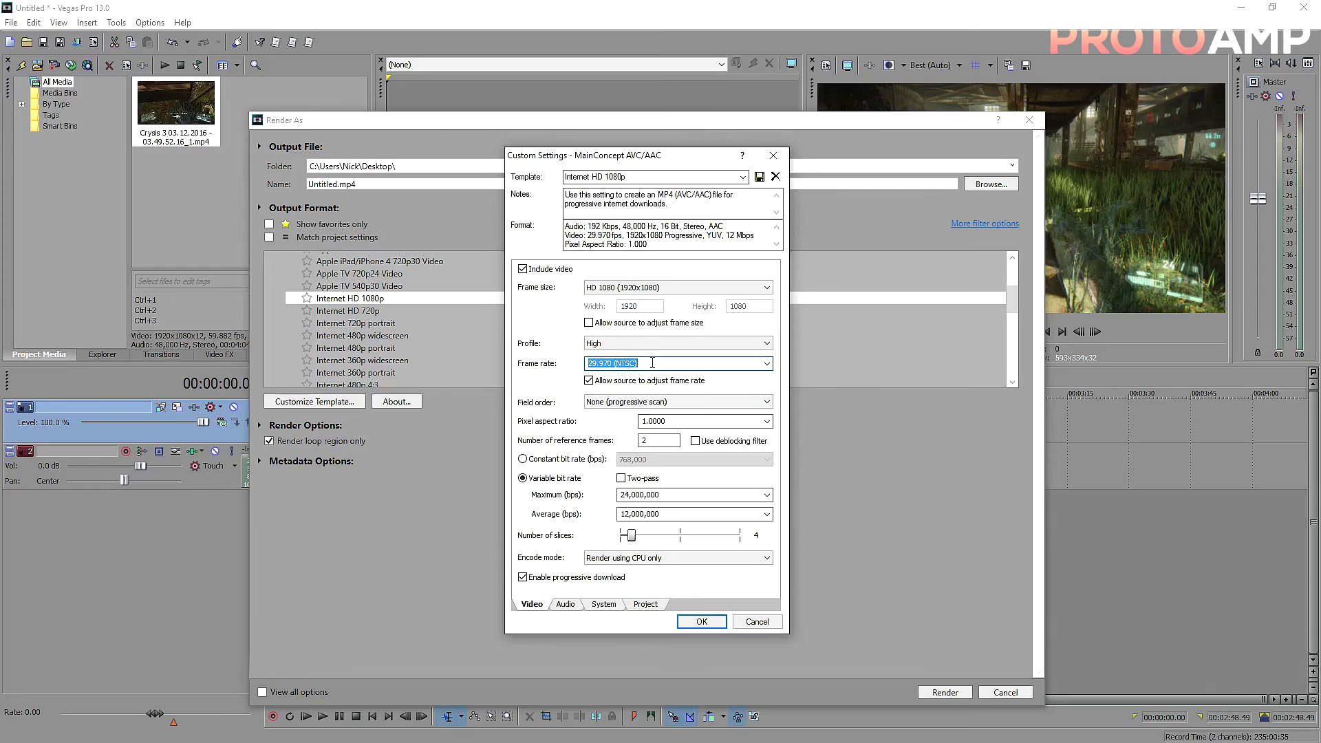
pyautogui.write('29.97')
pyautogui.doubleClick(632, 362)
pyautogui.write('23.976')
# Set the render frame rate to 59.94 and disable allowing the source to adjust the frame rate
pyautogui.moveTo(621, 363); pyautogui.dragTo(543, 362)
pyautogui.write('59.94')
pyautogui.click(767, 366)
pyautogui.click(766, 370)
pyautogui.click(620, 383)
pyautogui.click(766, 364)
pyautogui.click(735, 377)
# Set the number of reference frames to 14 and enable the deblocking filter
pyautogui.click(742, 402)
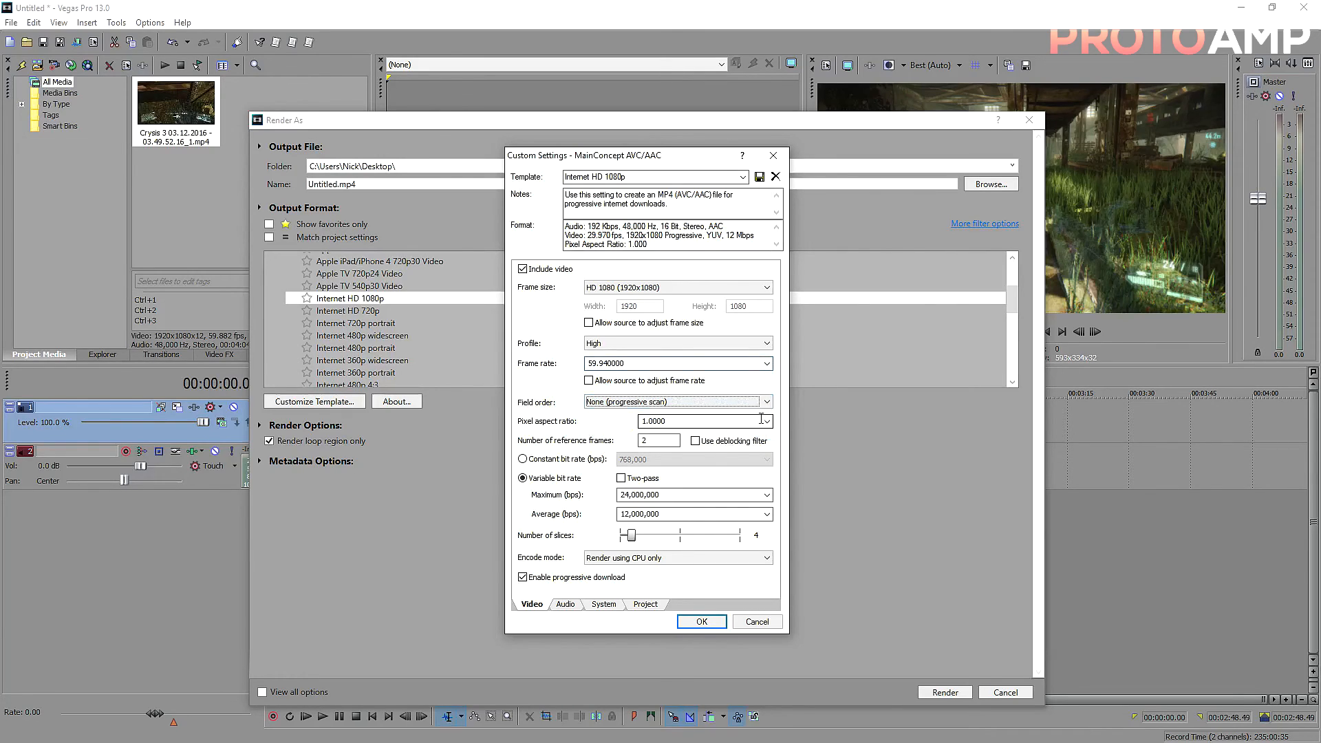
pyautogui.click(676, 421)
pyautogui.click(676, 421)
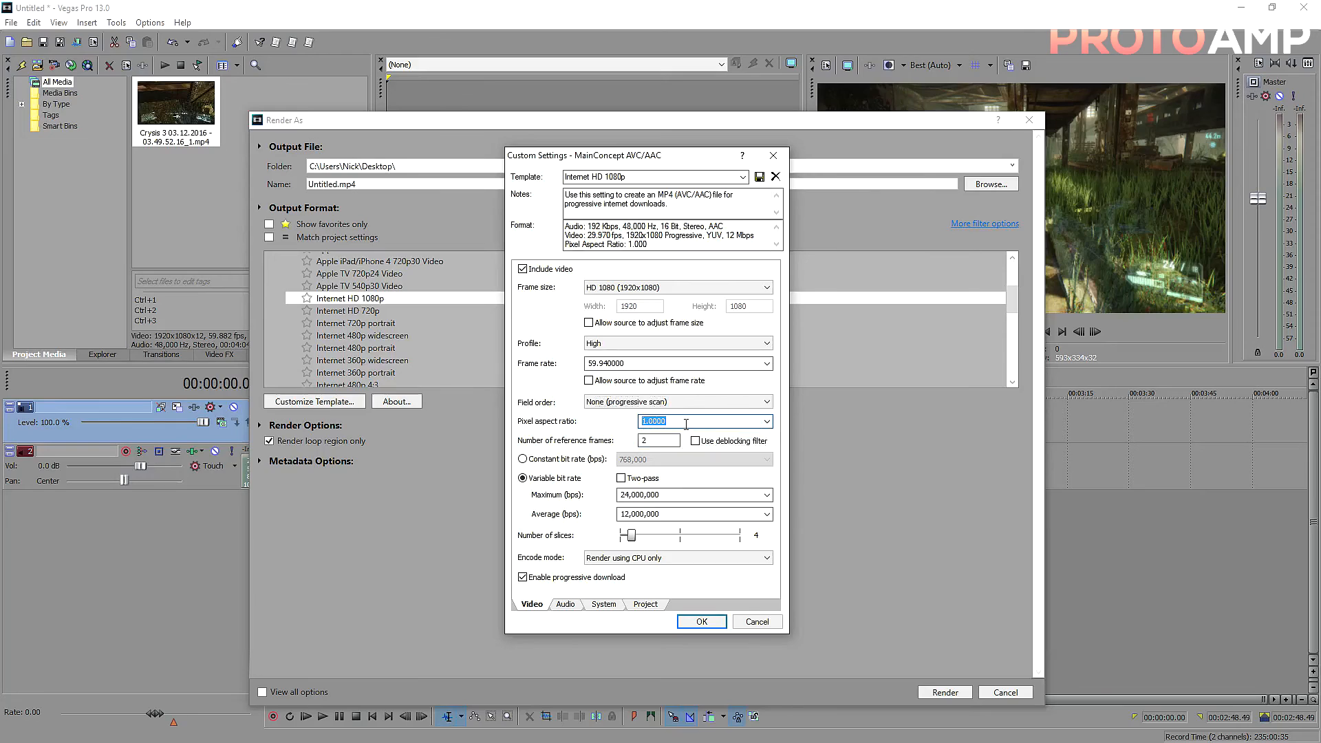
pyautogui.doubleClick(667, 442)
pyautogui.write('14')
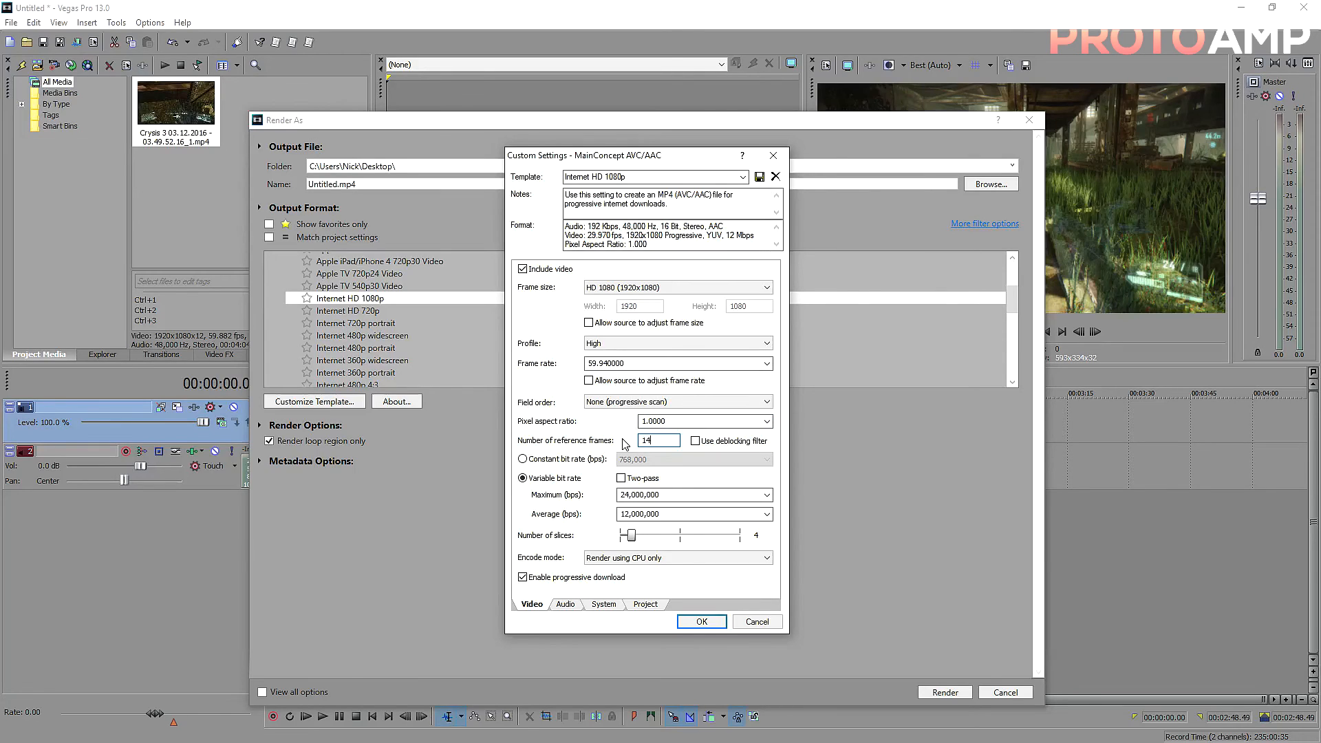
pyautogui.click(697, 443)
# Choose variable bit rate encoding and enable two-pass
pyautogui.click(557, 459)
pyautogui.click(550, 477)
pyautogui.click(569, 459)
pyautogui.click(564, 478)
pyautogui.click(622, 479)
# Set the maximum bit rate to 40,000,000 bps and the average bit rate to 30,000,000 bps
pyautogui.press('Tab')
pyautogui.write('40000000')
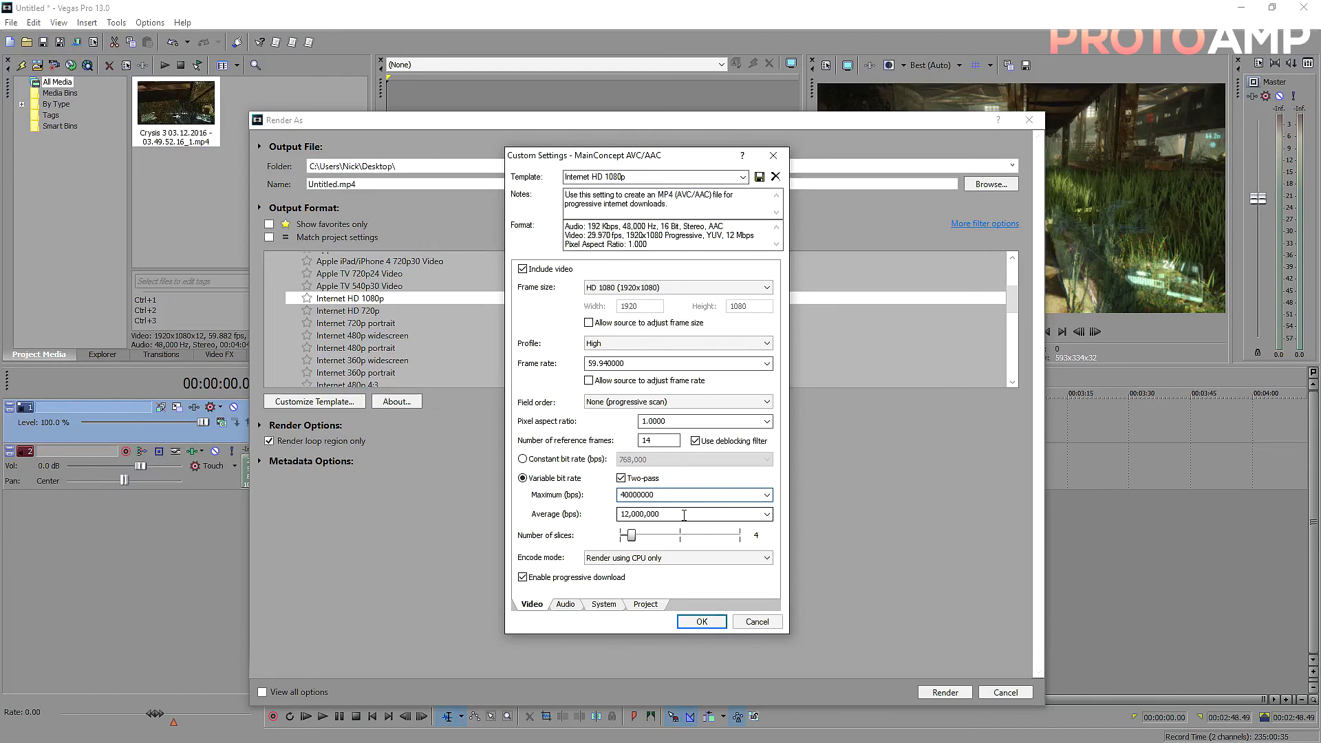
pyautogui.press('Tab')
pyautogui.write('30000000')
pyautogui.click(693, 495)
pyautogui.moveTo(626, 235); pyautogui.dragTo(663, 235)
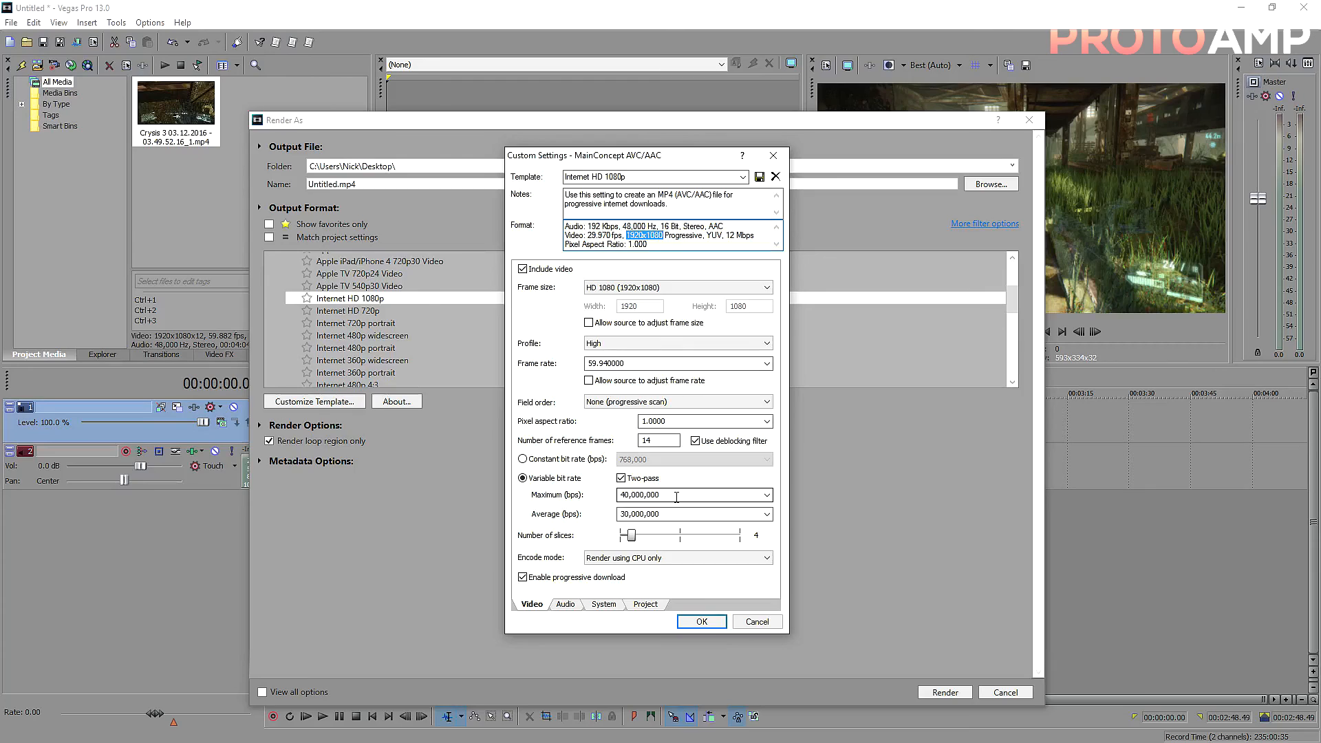
# Set the average bit rate to 12,000,000 bps and the maximum bit rate to 15,000,000 bps
pyautogui.doubleClick(627, 515)
pyautogui.write('12000000')
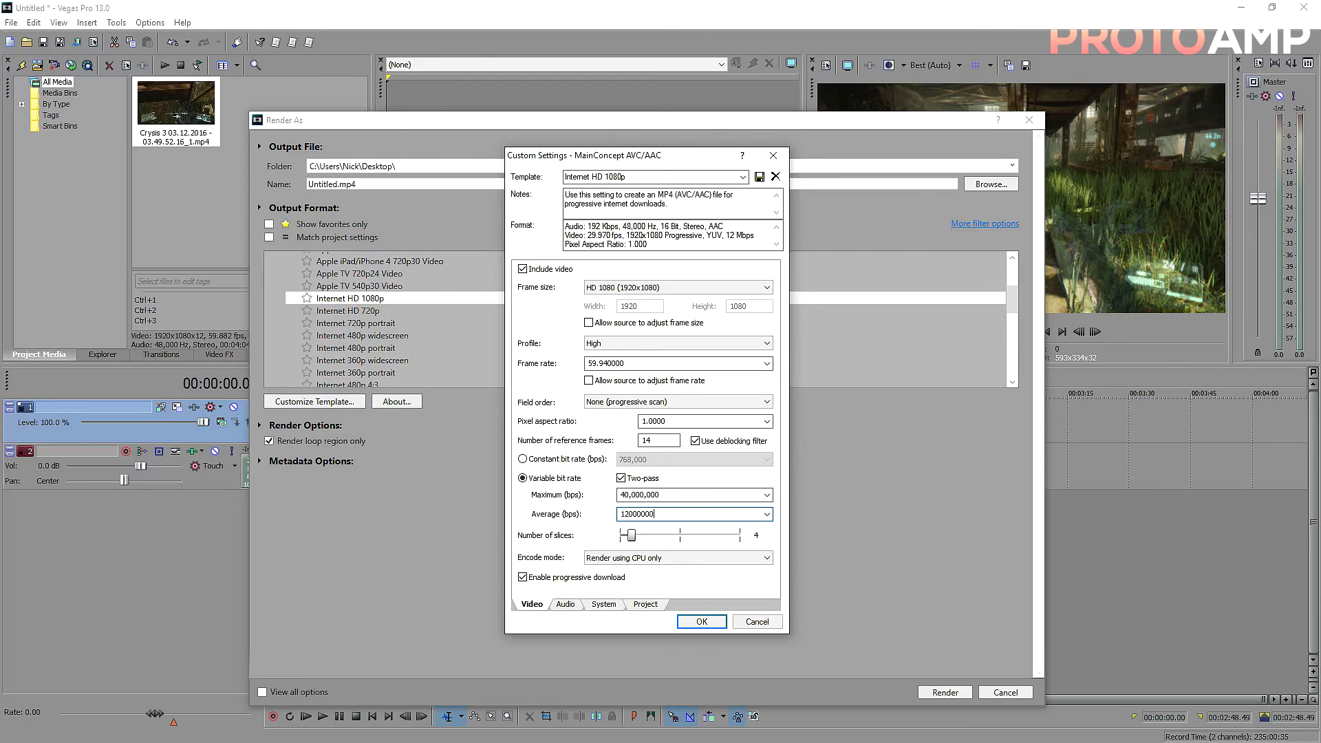
pyautogui.doubleClick(660, 495)
pyautogui.write('1')
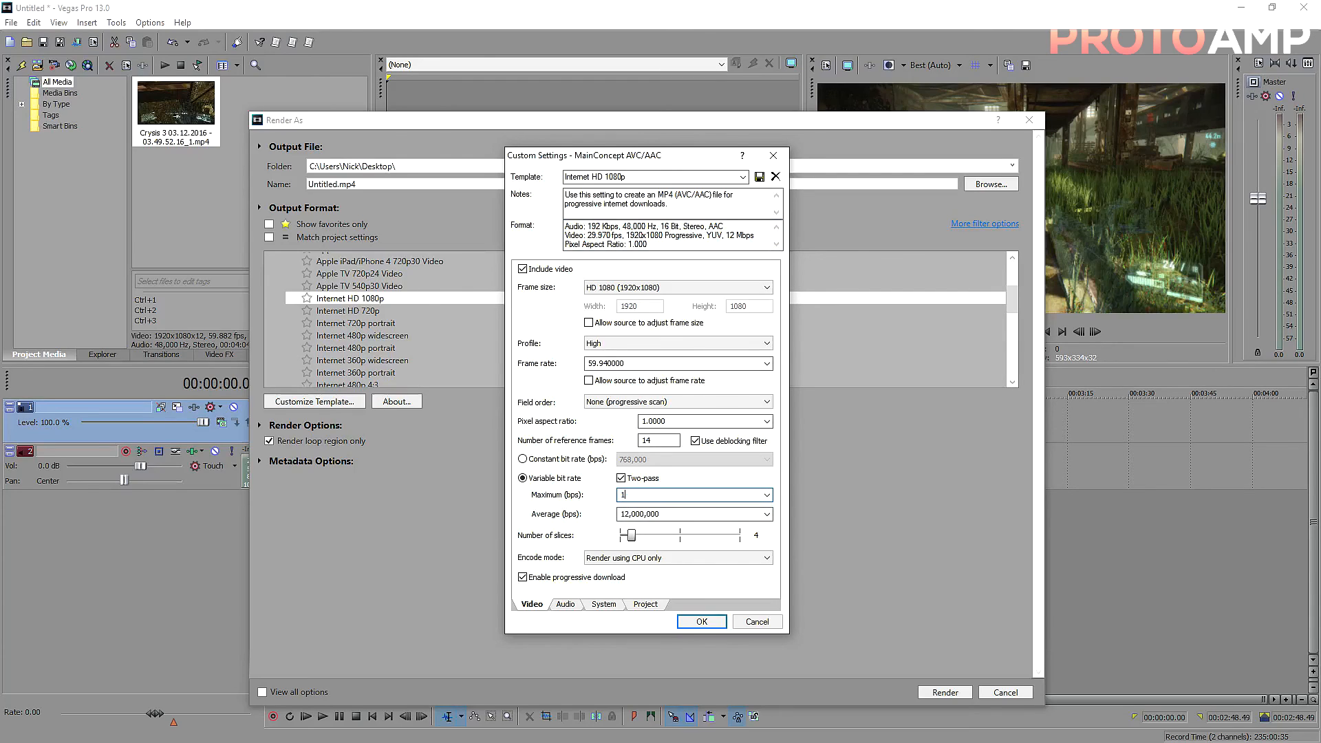
pyautogui.write('5,000,000000')
pyautogui.doubleClick(702, 516)
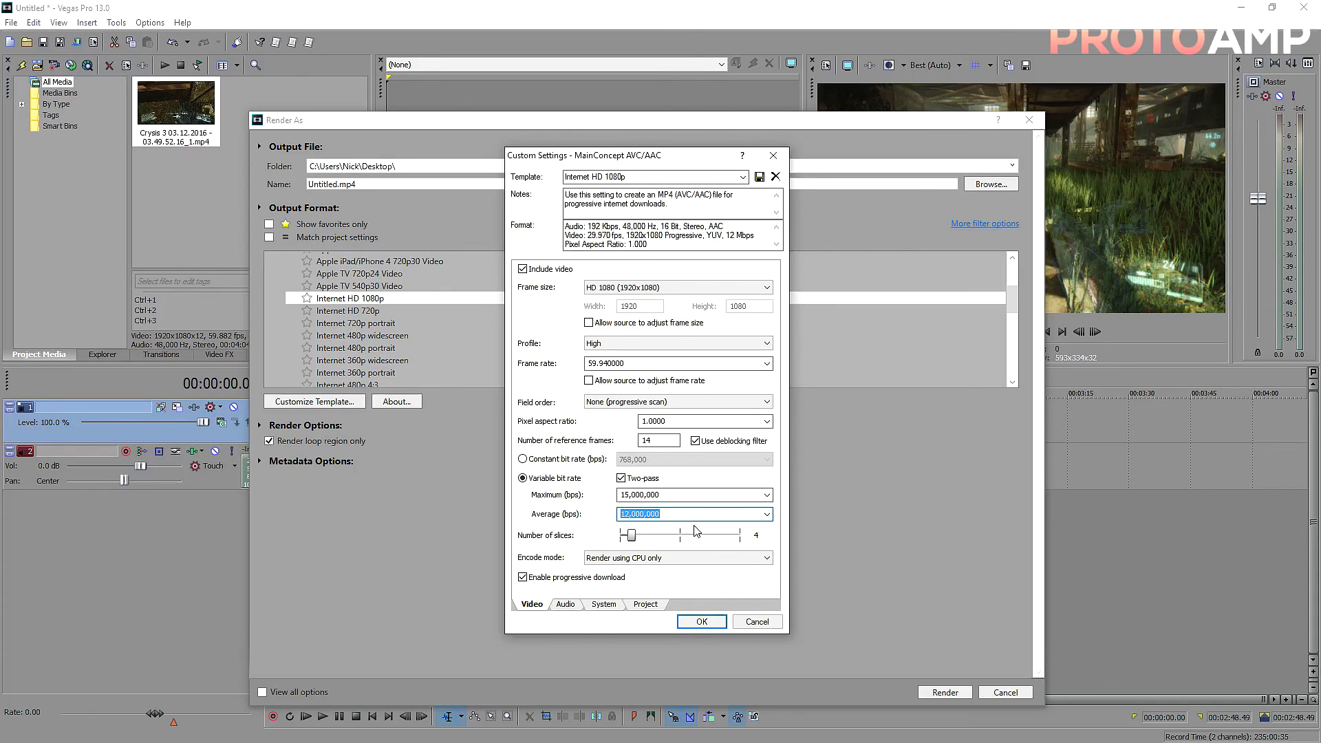
pyautogui.moveTo(632, 536)
pyautogui.mouseDown()
pyautogui.moveTo(660, 540)
pyautogui.moveTo(634, 544)
pyautogui.mouseUp()
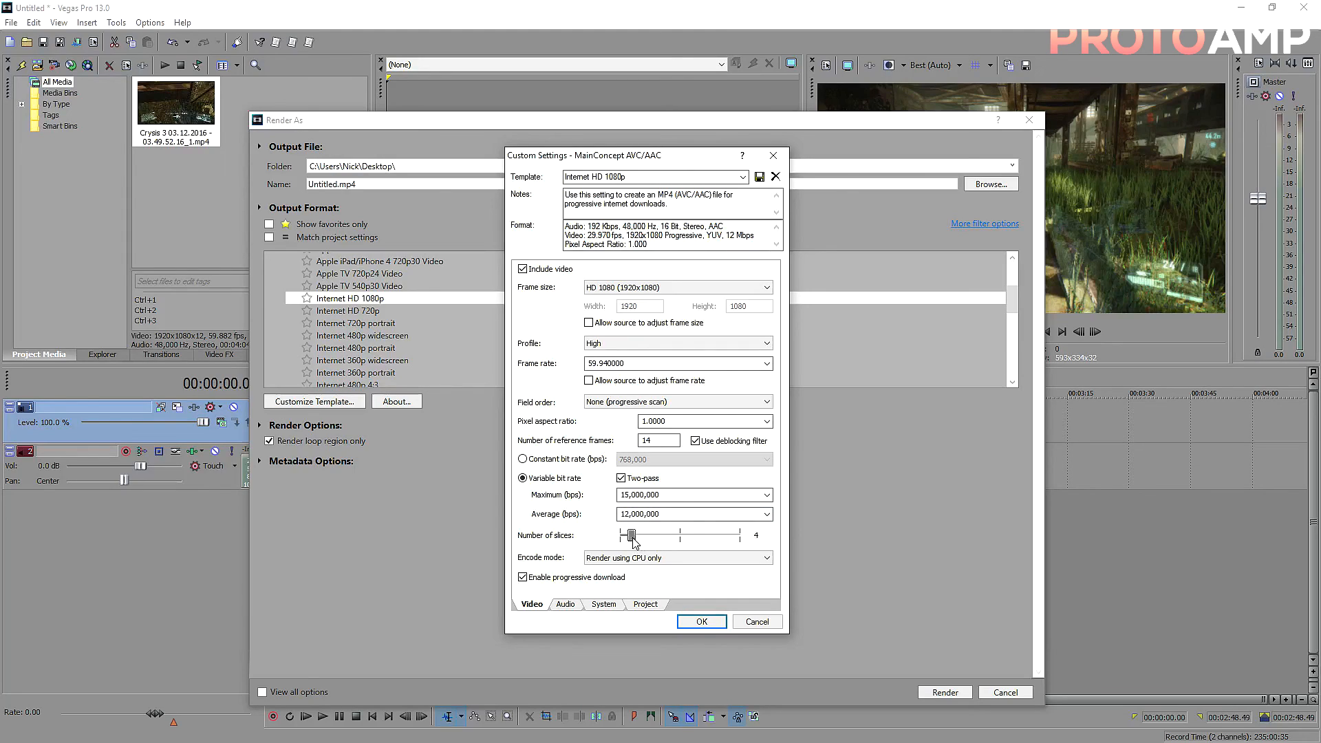
# Set the average bit rate to 30,000,000 bps and the maximum bit rate to 40,000,000 bps
pyautogui.hotkey('shift', 'Tab')
pyautogui.write('3000000')
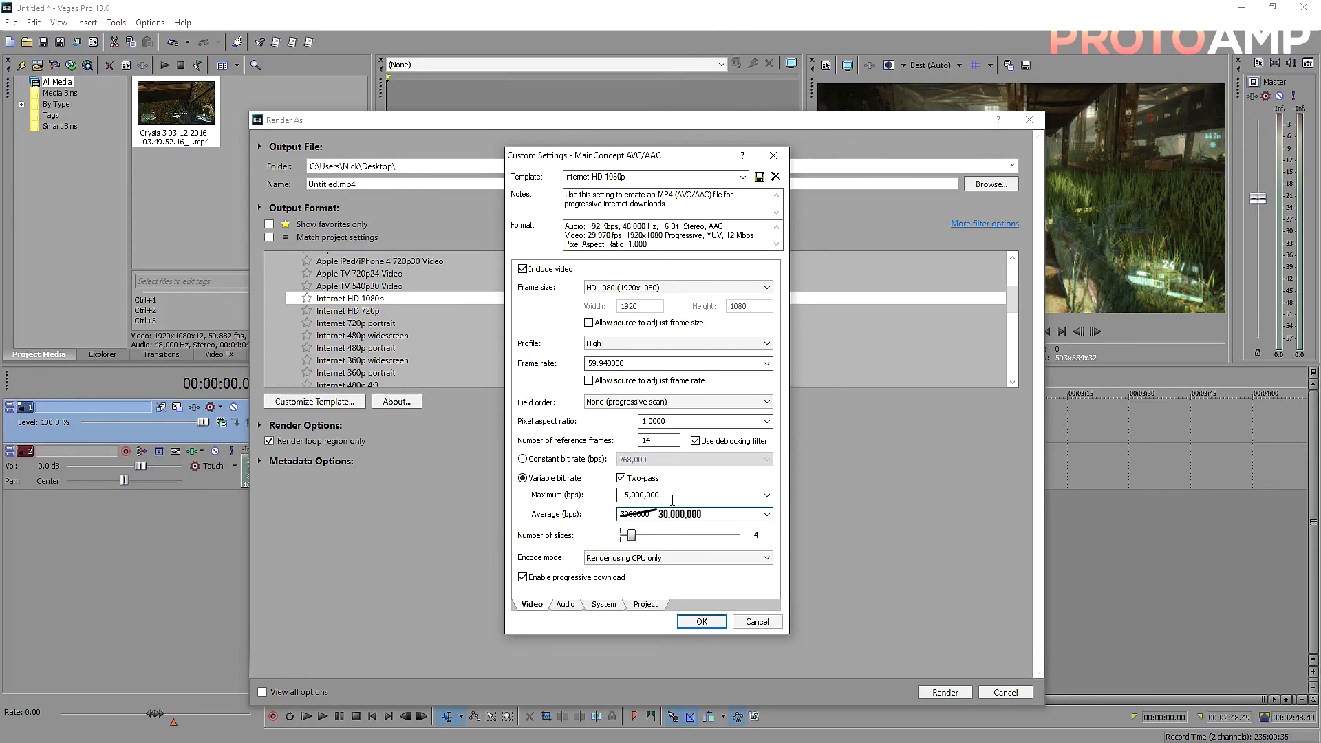
pyautogui.hotkey('shift', 'Tab')
pyautogui.write('4000000')
pyautogui.press('Tab')
# Review the encode mode options and check the system's GPU support for rendering
pyautogui.click(677, 557)
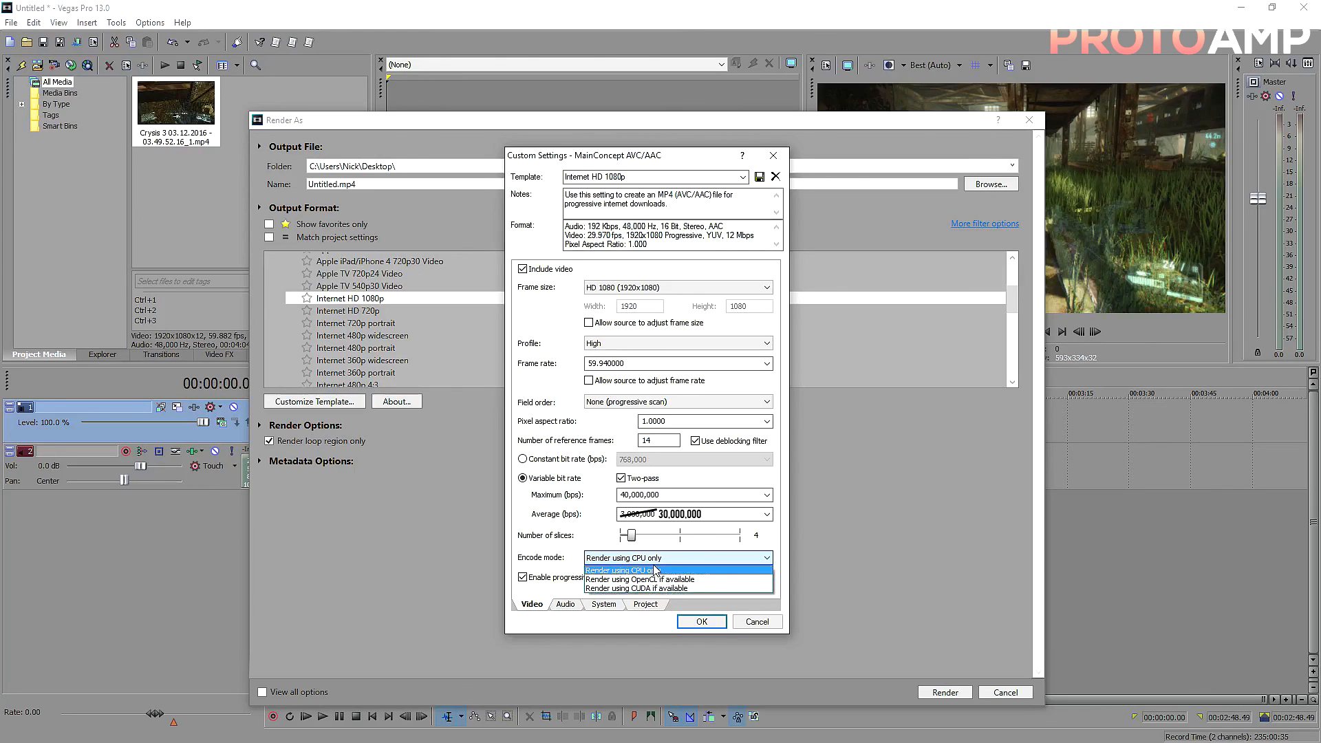
pyautogui.click(655, 569)
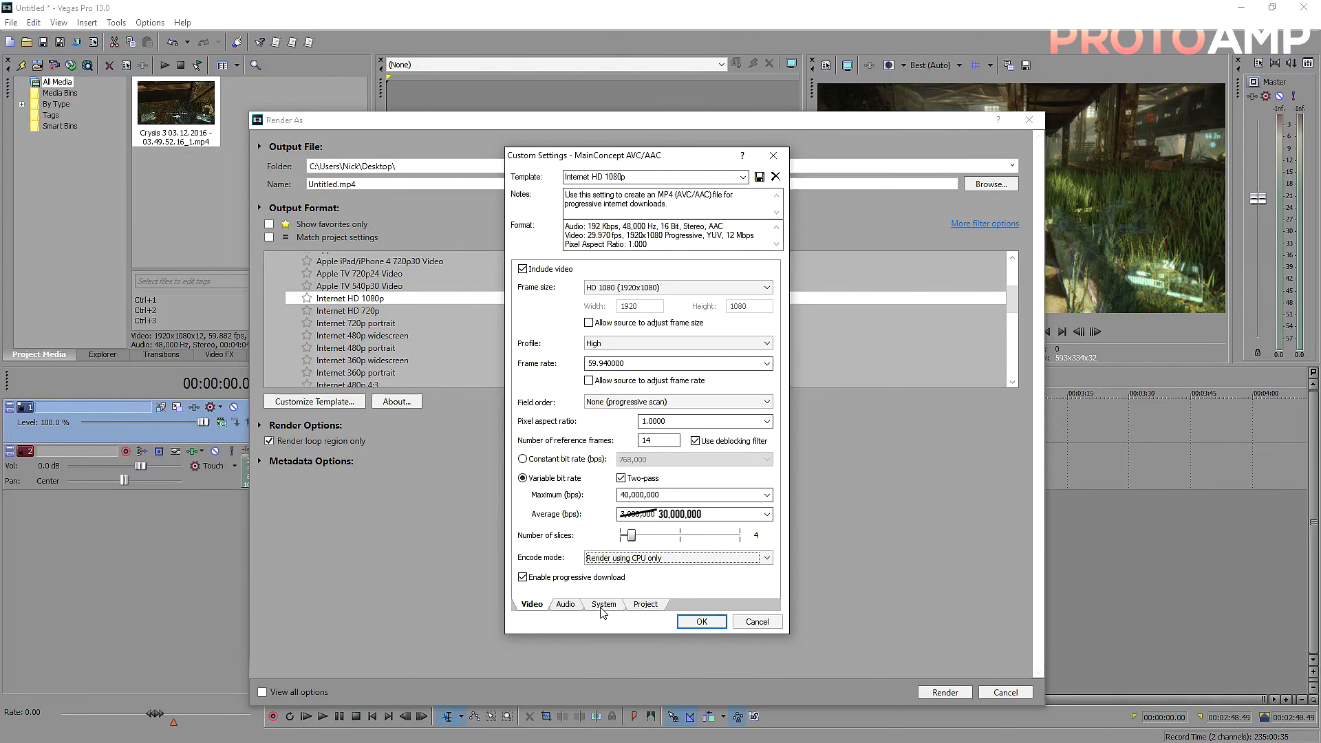
pyautogui.click(602, 604)
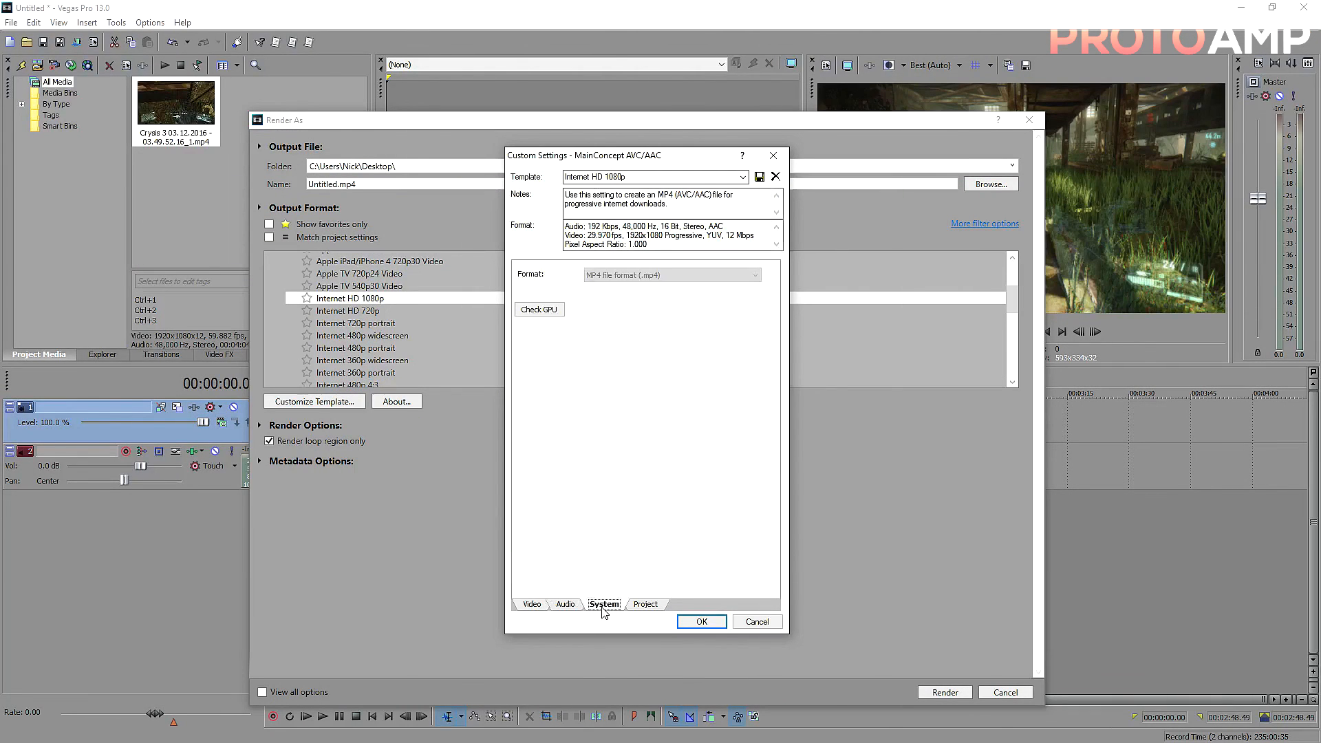
pyautogui.click(549, 310)
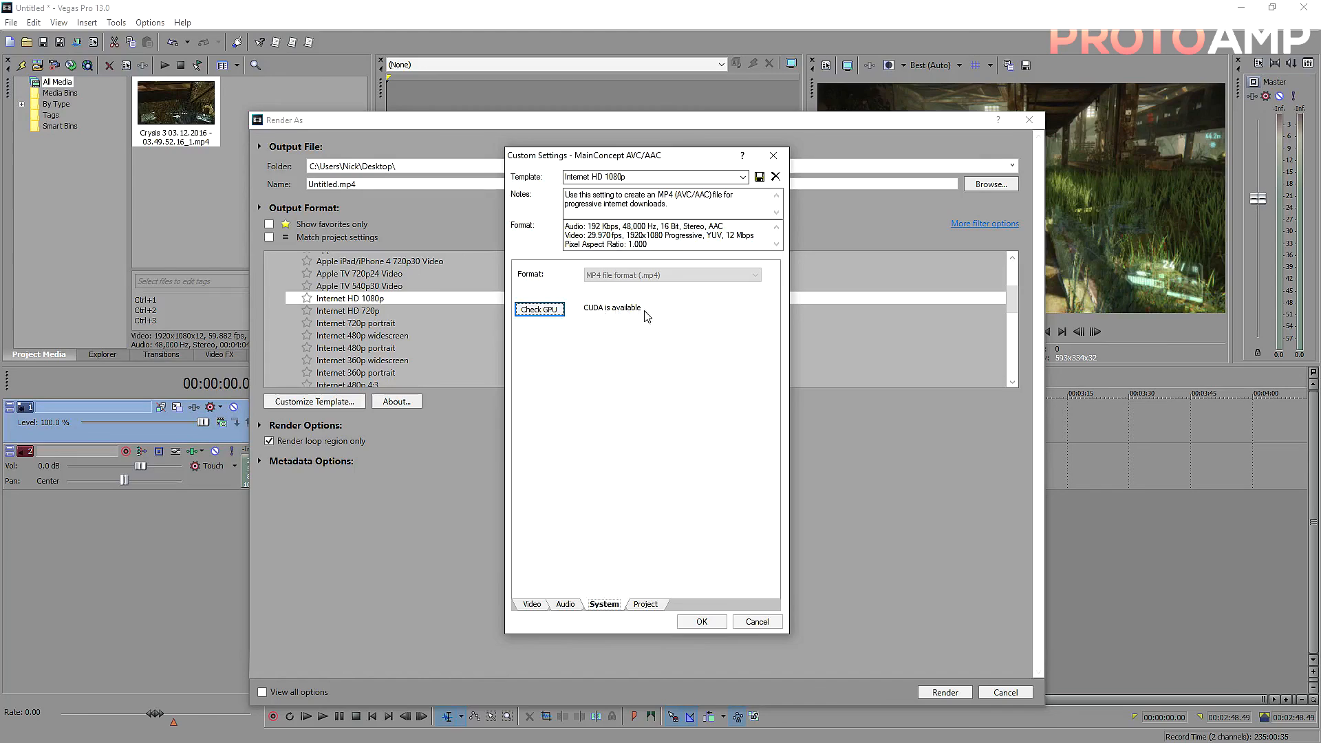
# Change the encode mode to Render using CUDA if available
pyautogui.click(534, 605)
pyautogui.click(639, 558)
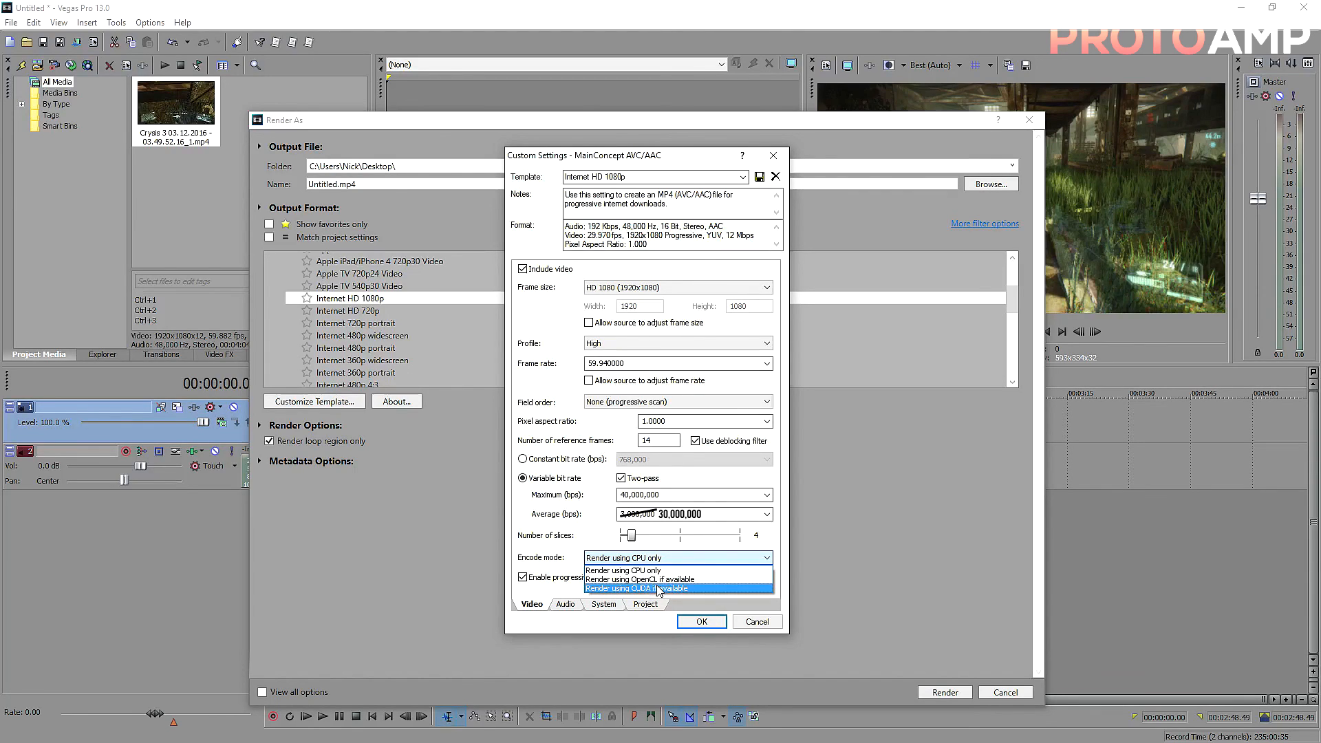
pyautogui.click(654, 589)
pyautogui.click(606, 605)
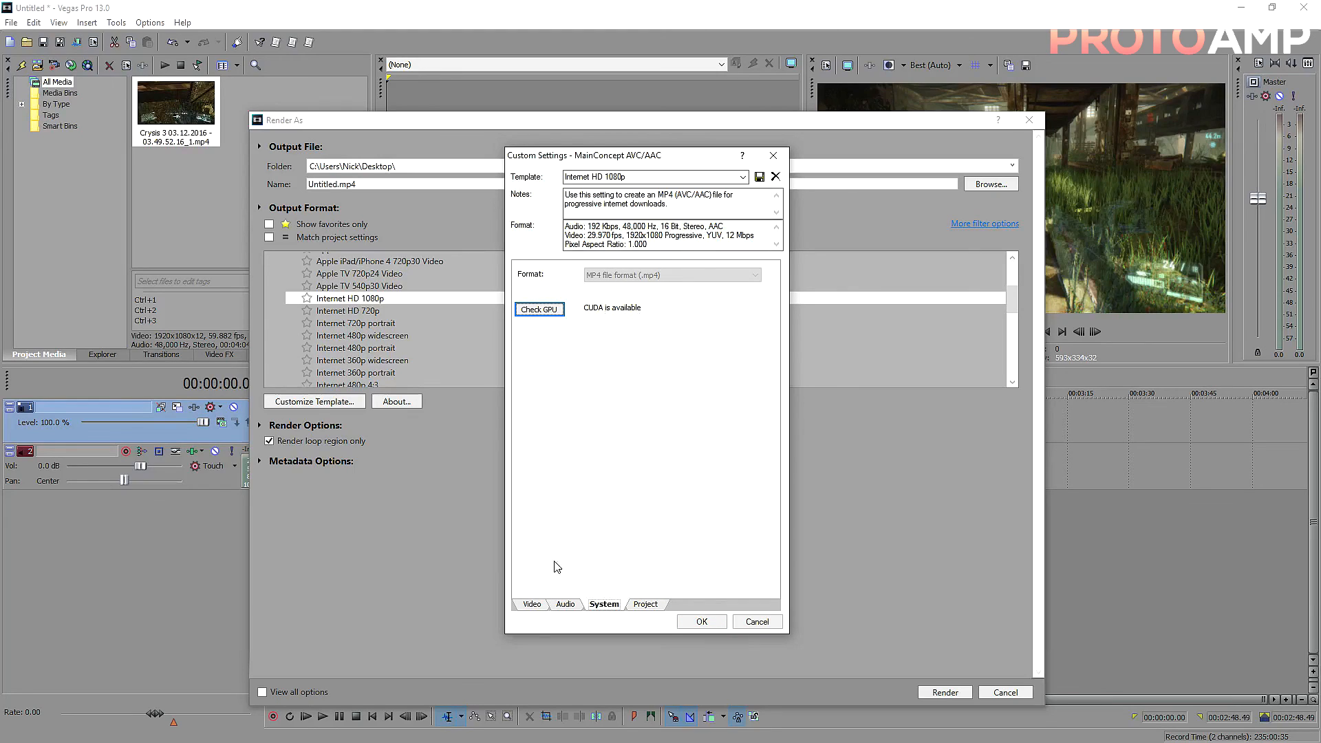
pyautogui.click(533, 605)
pyautogui.click(638, 558)
pyautogui.click(682, 587)
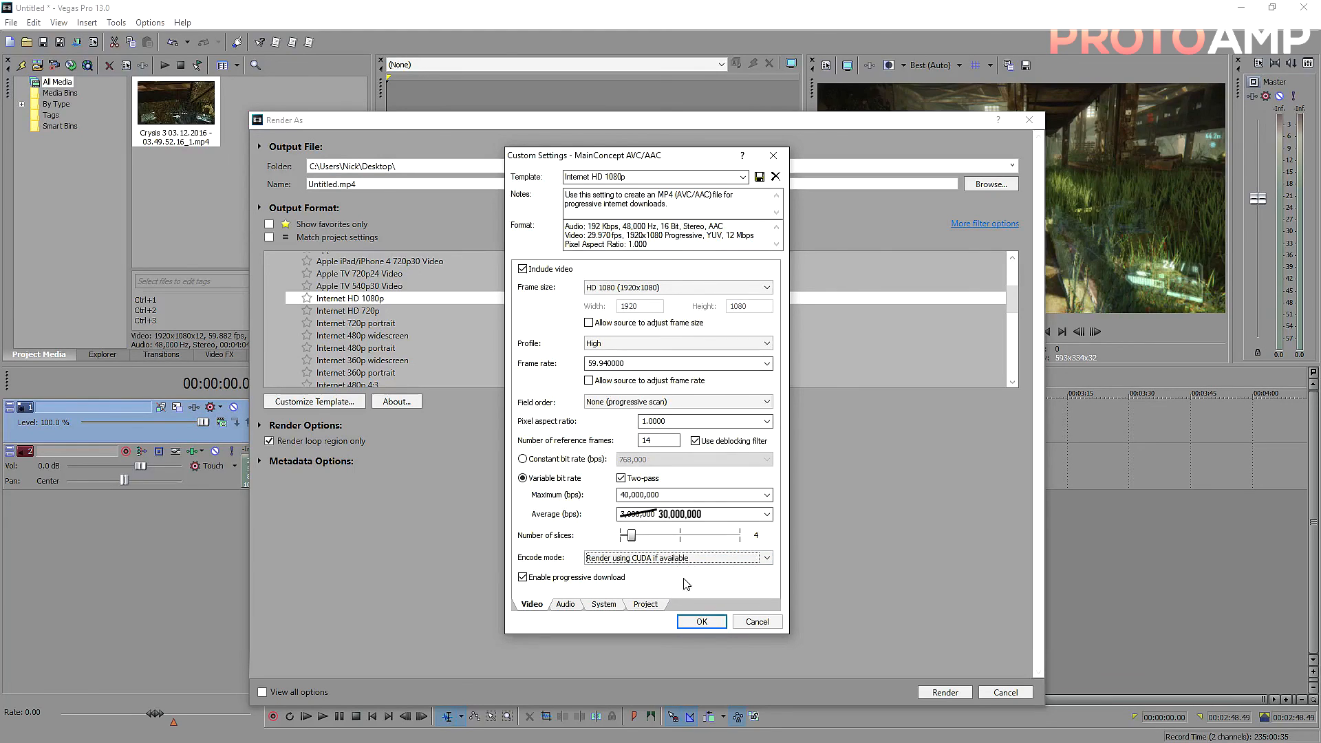
# Set the encode mode to Render using CPU only
pyautogui.click(685, 559)
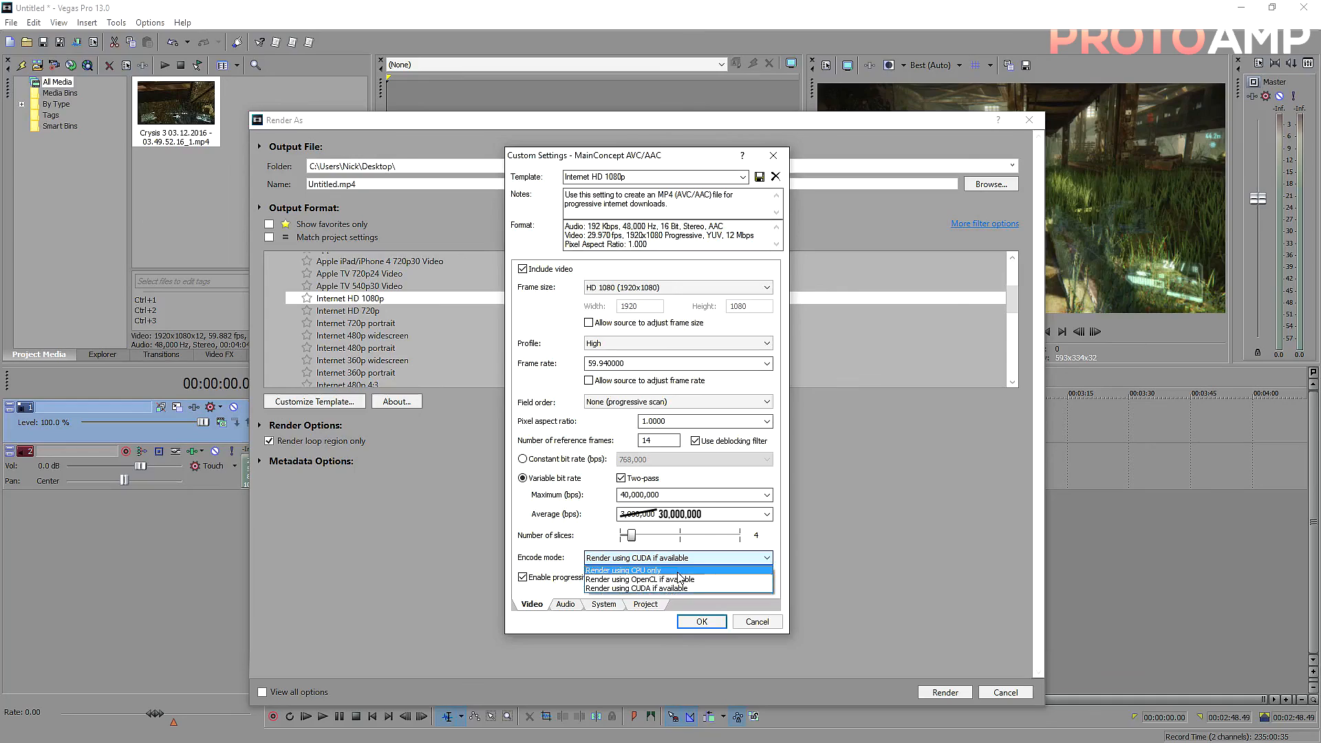
pyautogui.click(677, 572)
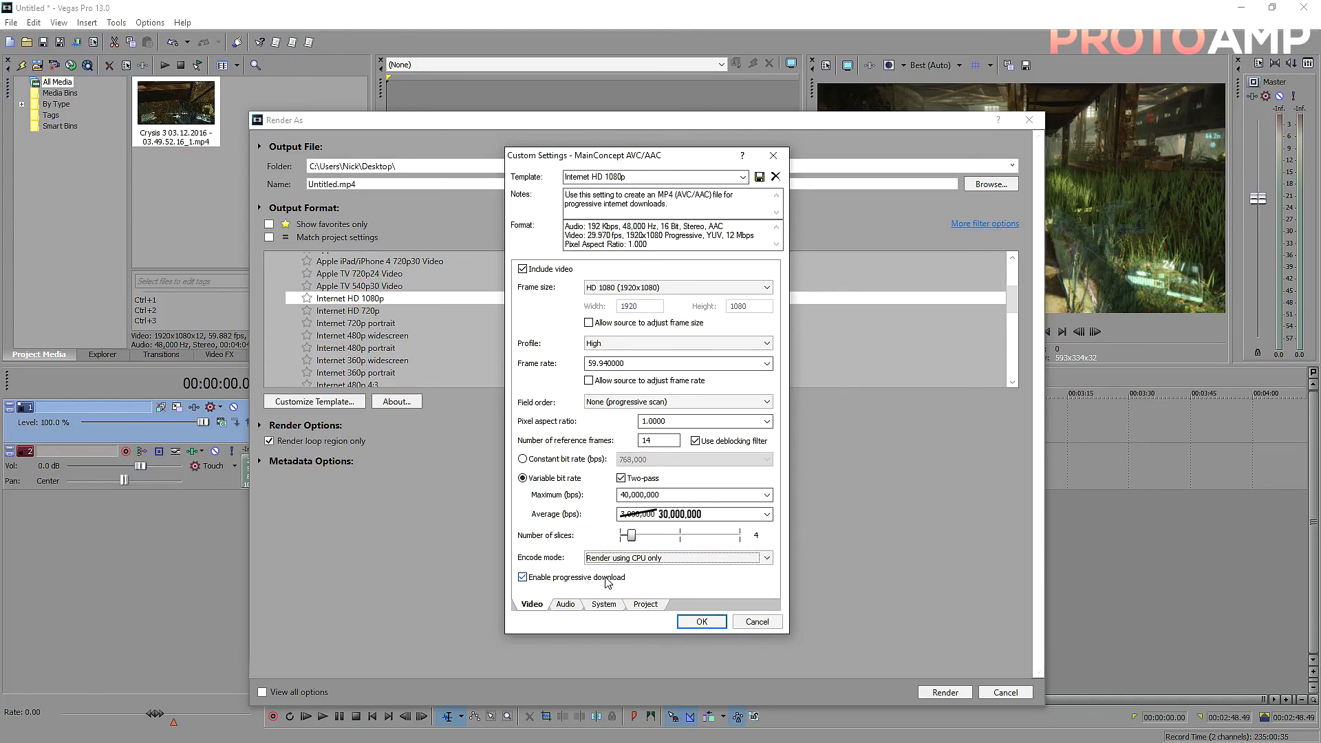
# Include audio in the render with a 48,000 Hz sample rate and a 192,000 bps bit rate
pyautogui.click(565, 604)
pyautogui.click(526, 272)
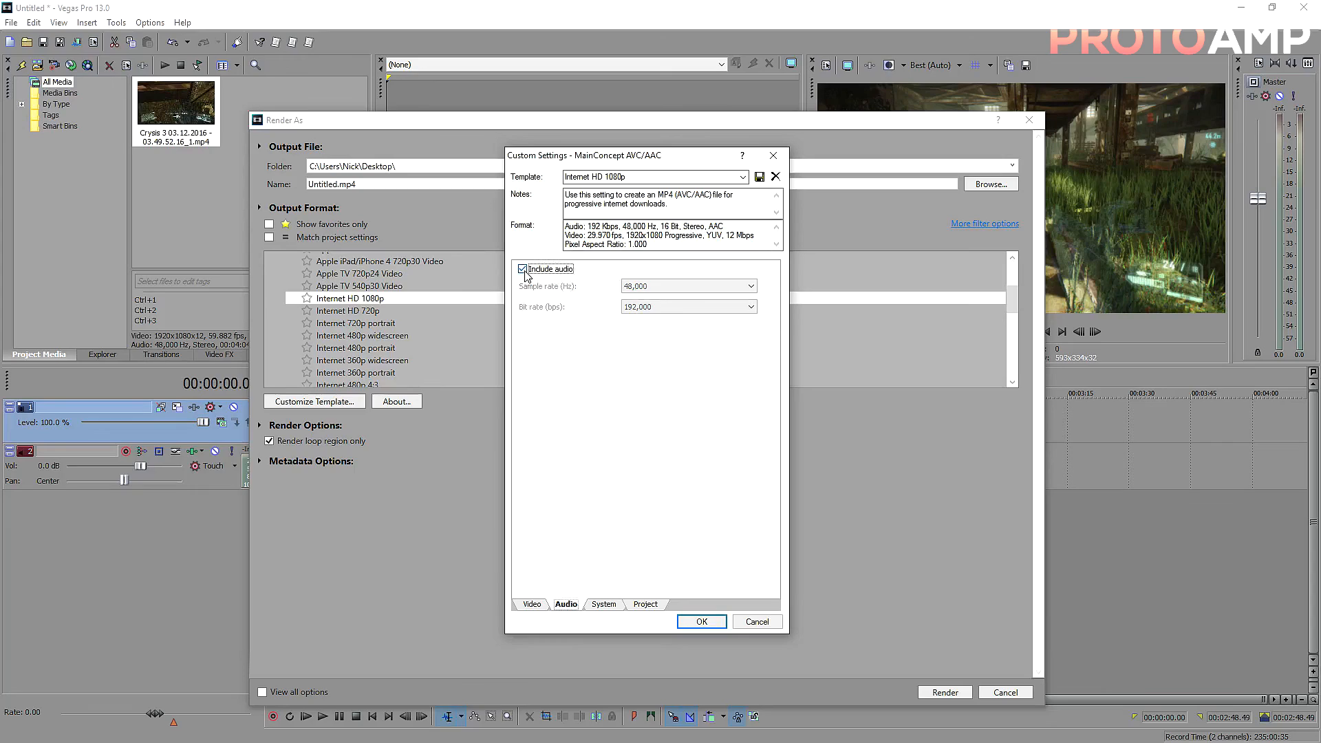
pyautogui.click(644, 287)
pyautogui.click(645, 287)
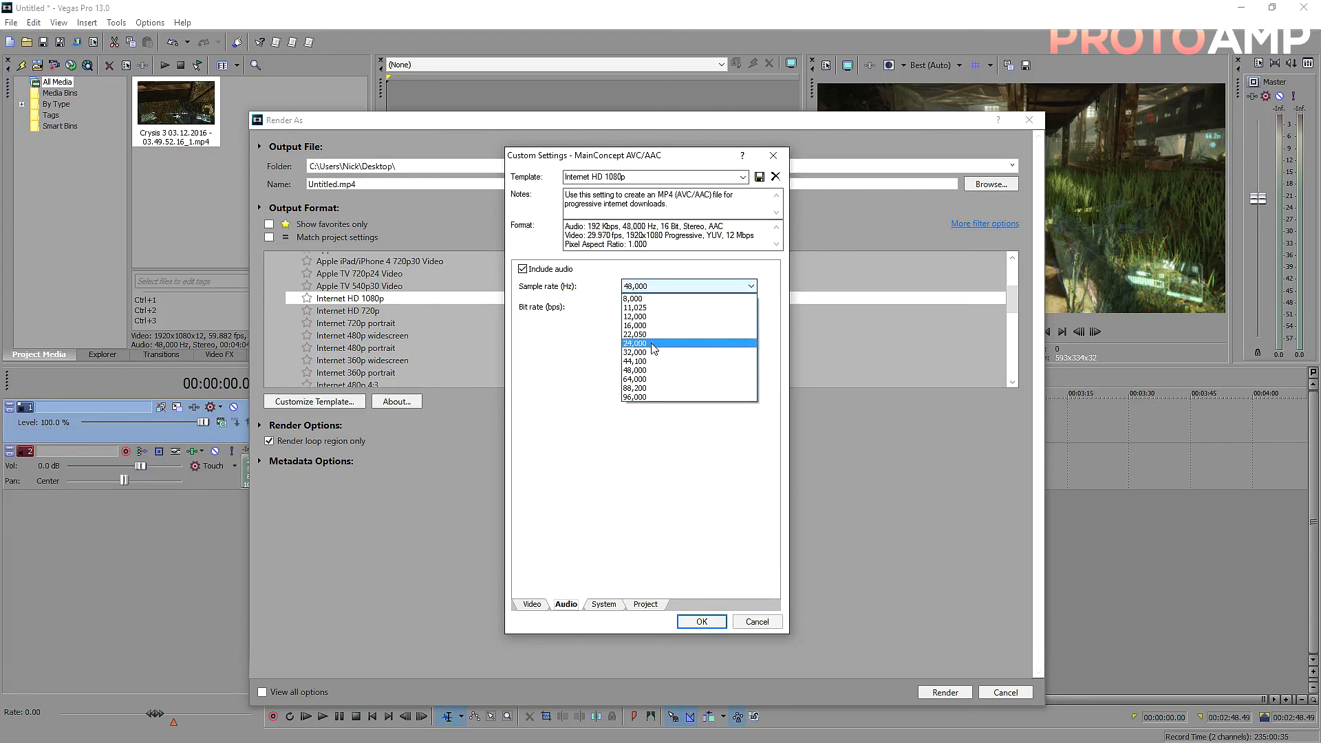
pyautogui.click(639, 371)
pyautogui.click(650, 306)
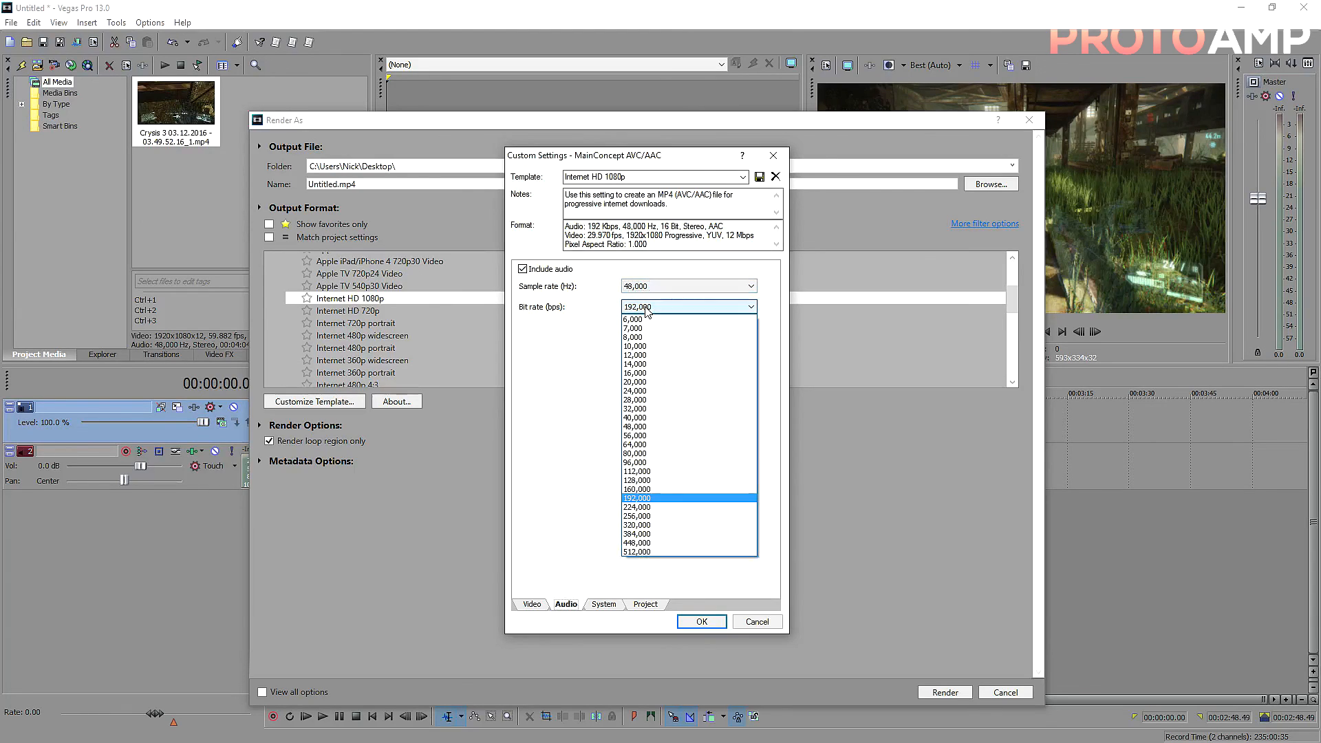
pyautogui.click(643, 494)
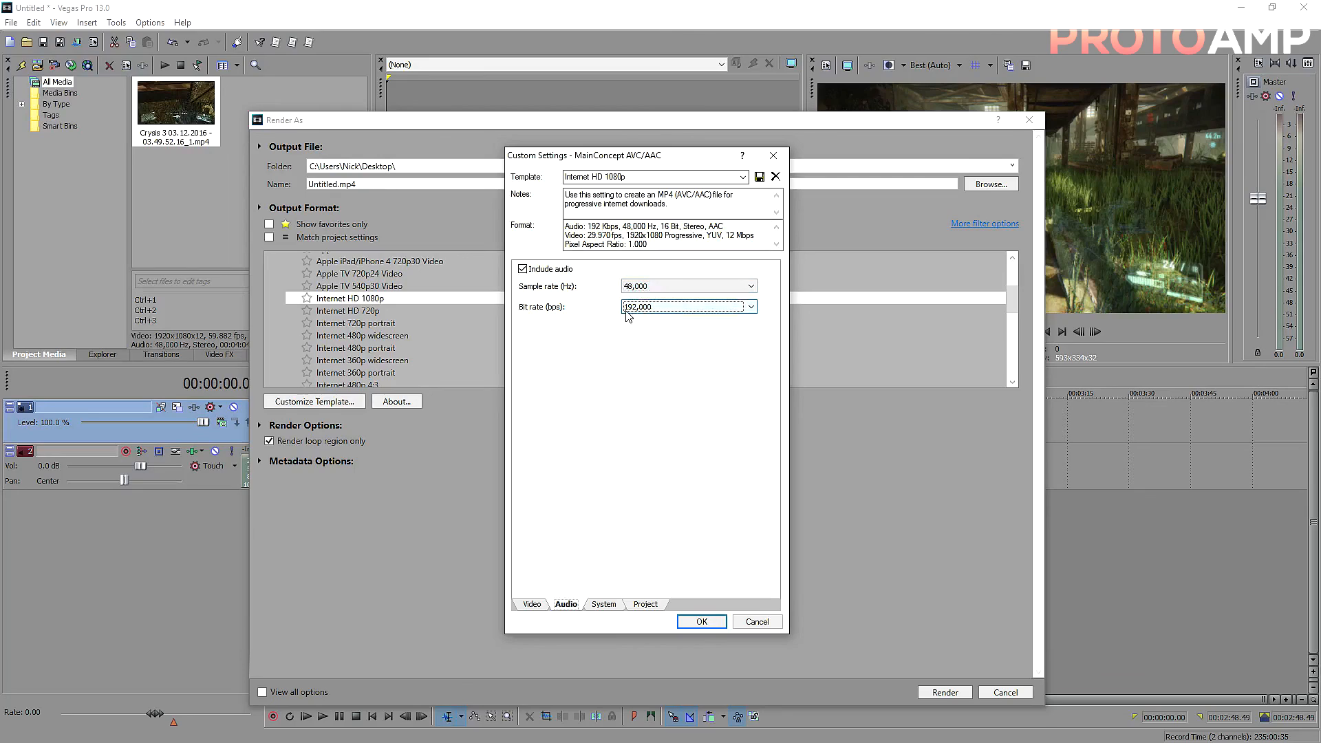
# Set the video rendering quality to Best, keeping stereoscopic 3D mode on Use Project Settings and color space on Default
pyautogui.click(604, 604)
pyautogui.click(641, 605)
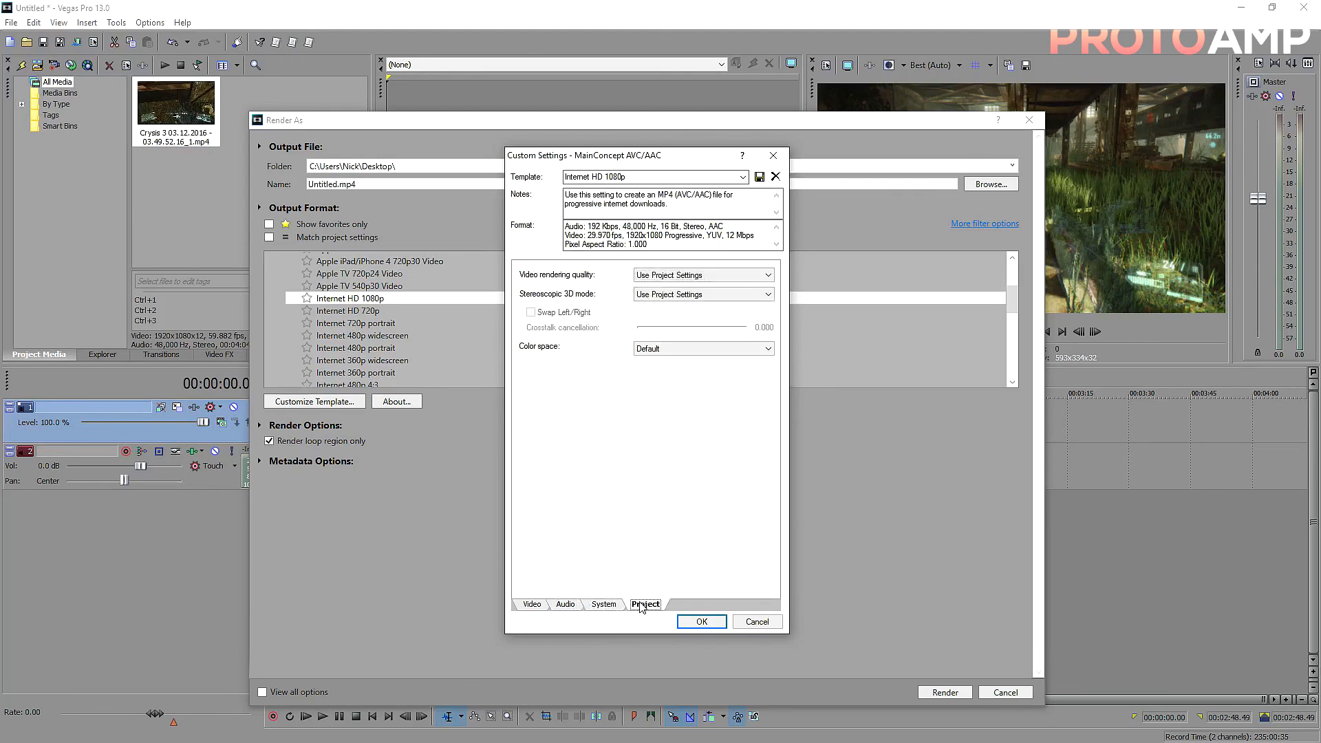
pyautogui.click(702, 274)
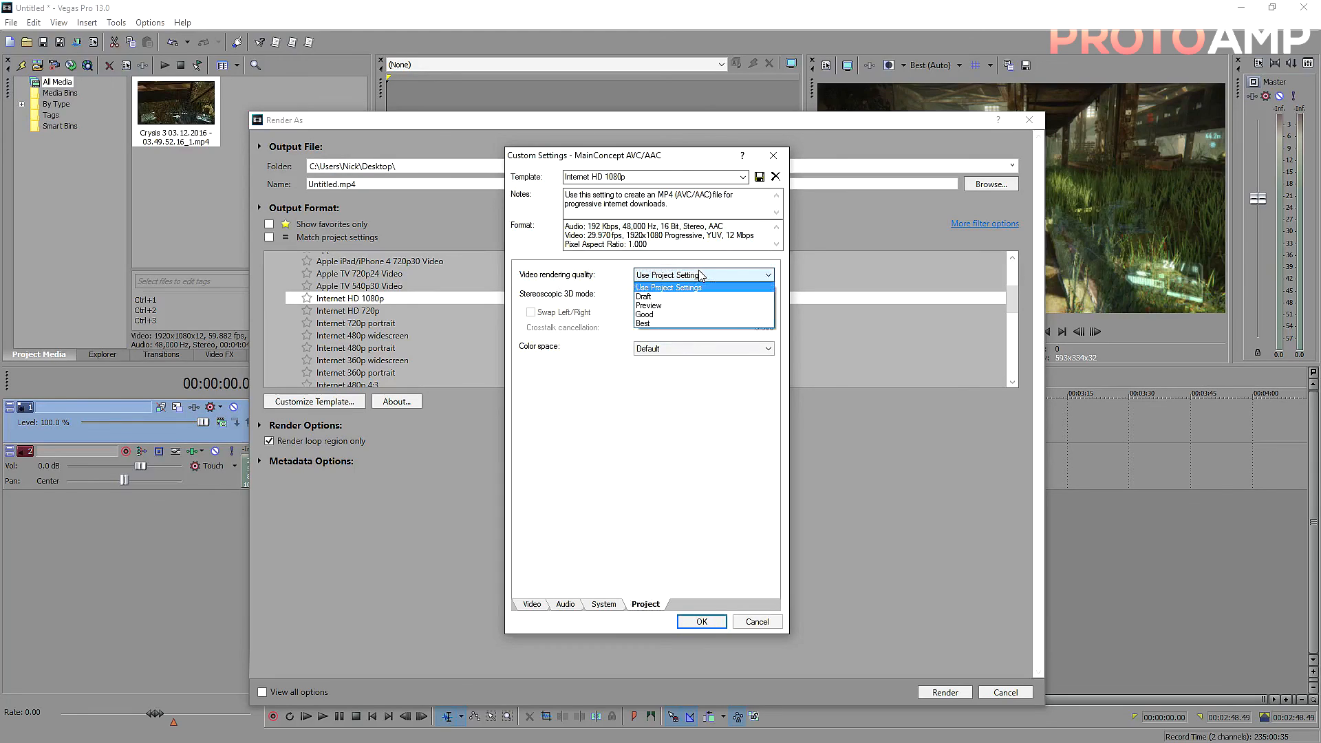
pyautogui.click(683, 324)
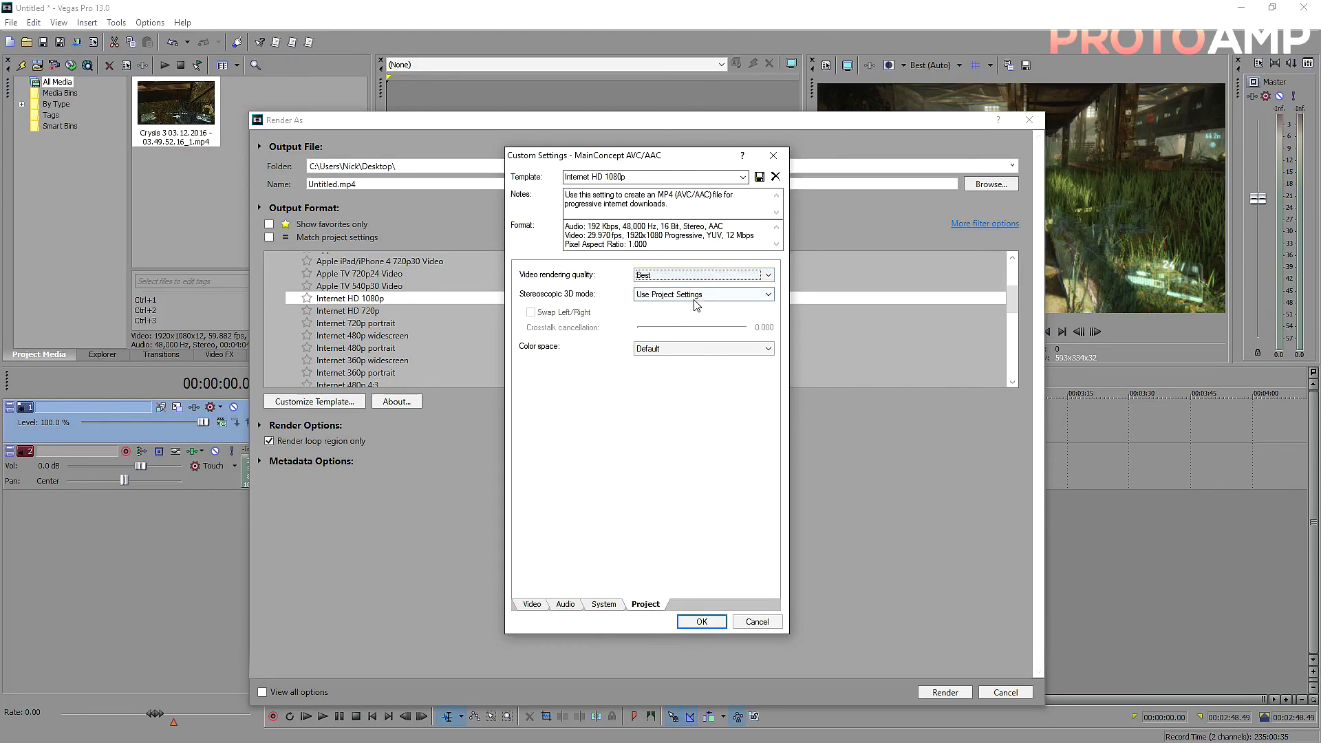
pyautogui.click(696, 296)
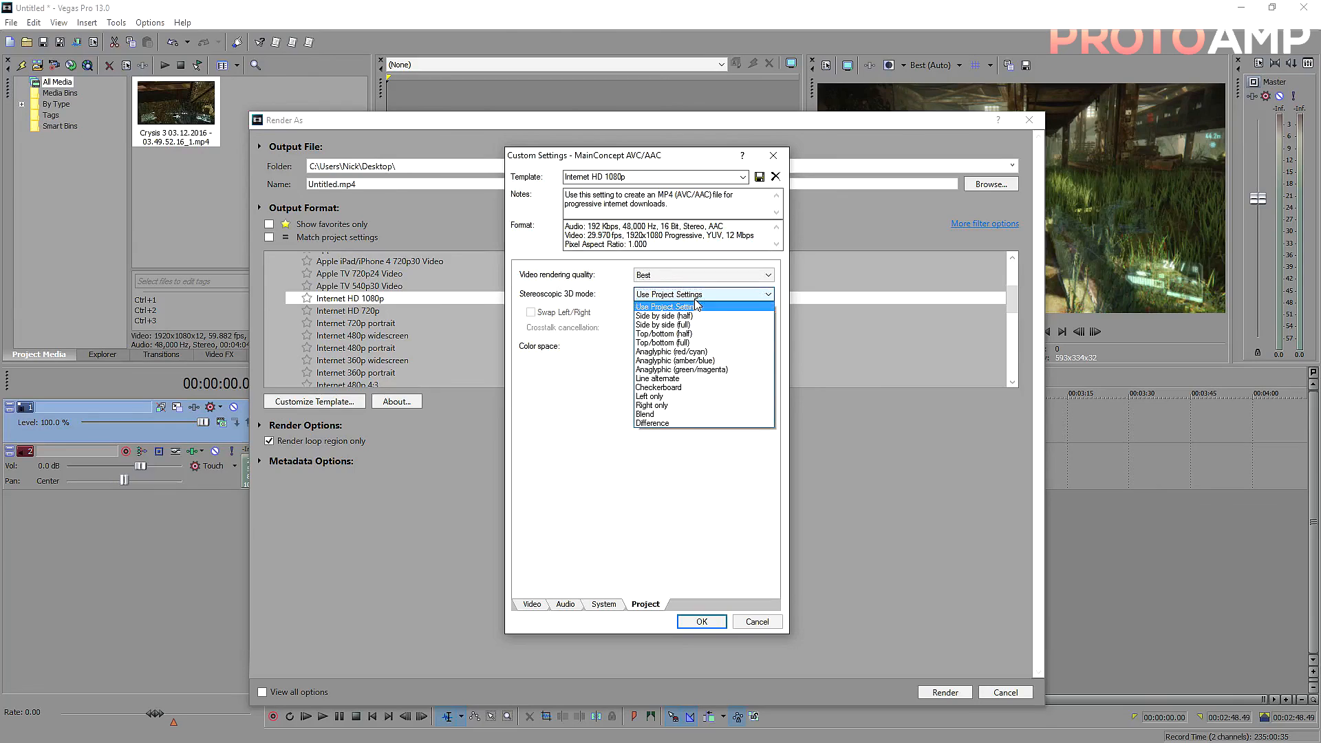
pyautogui.click(696, 307)
pyautogui.click(697, 350)
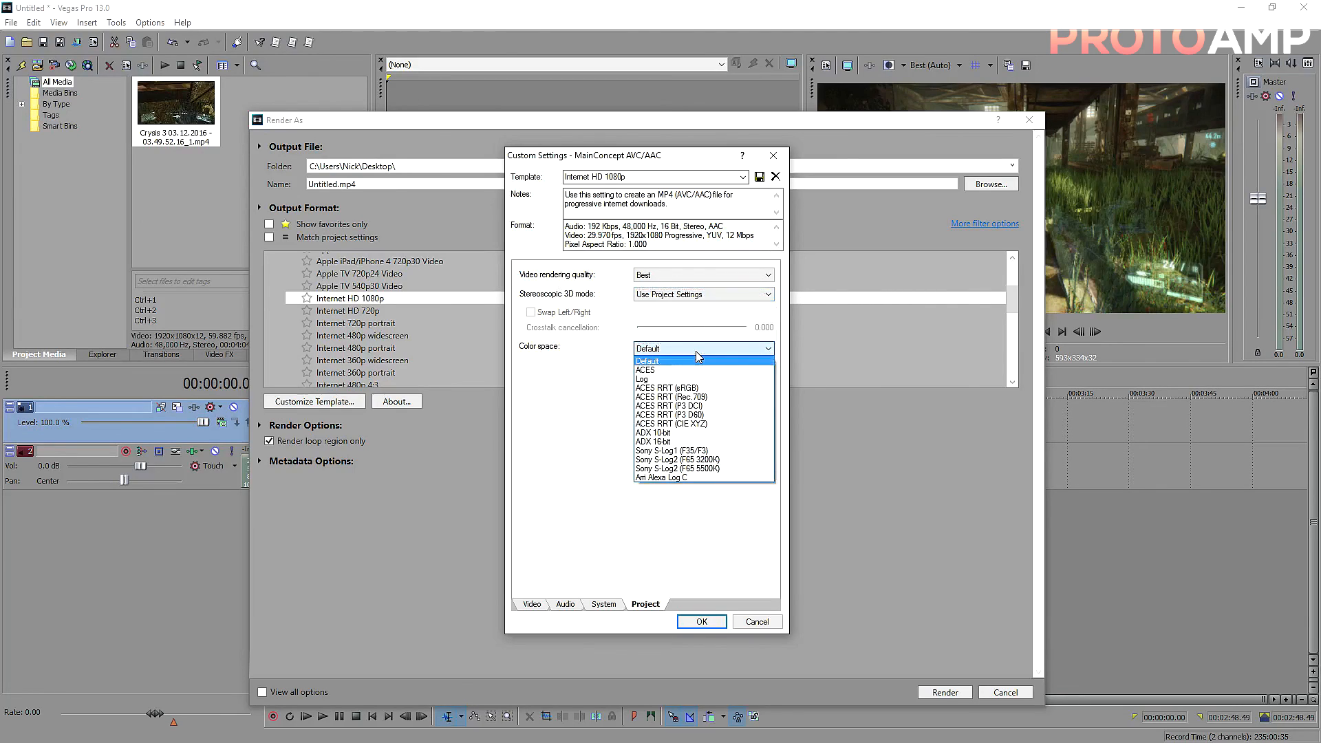
pyautogui.click(696, 351)
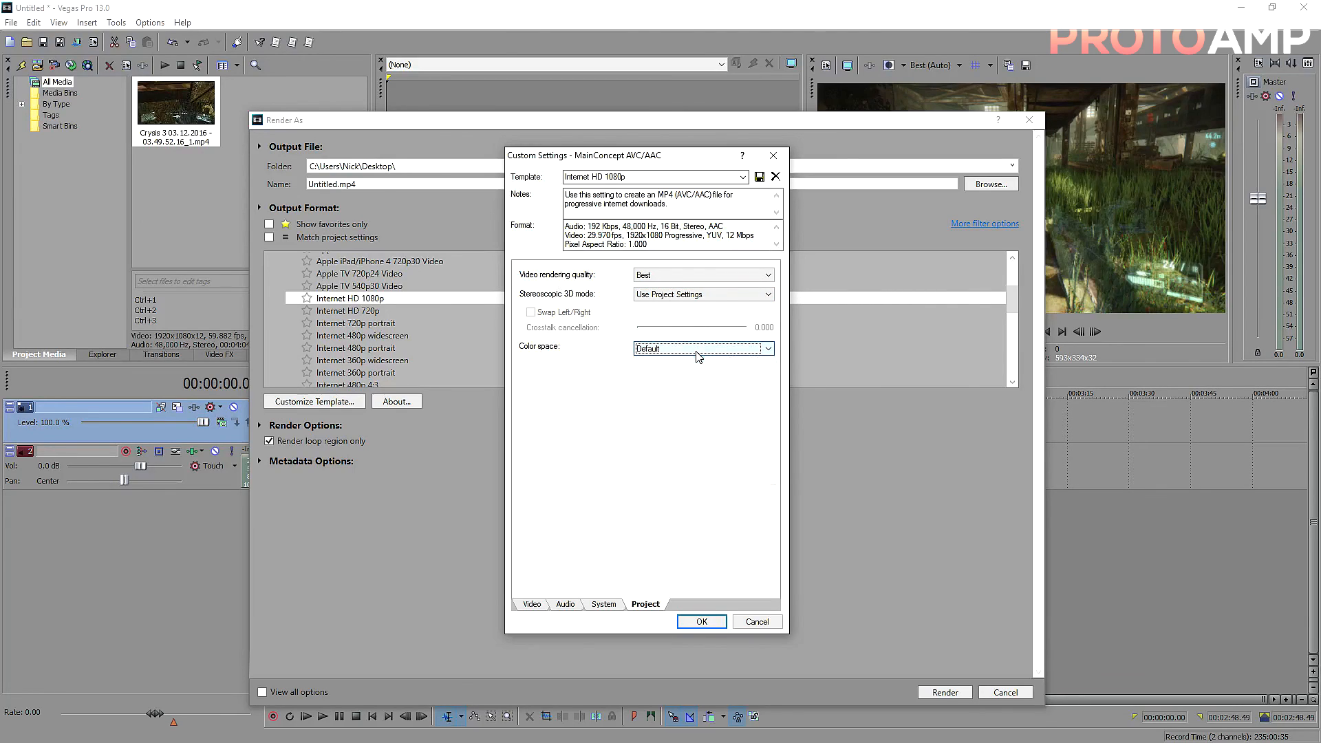
# Save the customized template as "YouTube 1080p, 60fps...Tut" and mark it as a favorite
pyautogui.click(653, 177)
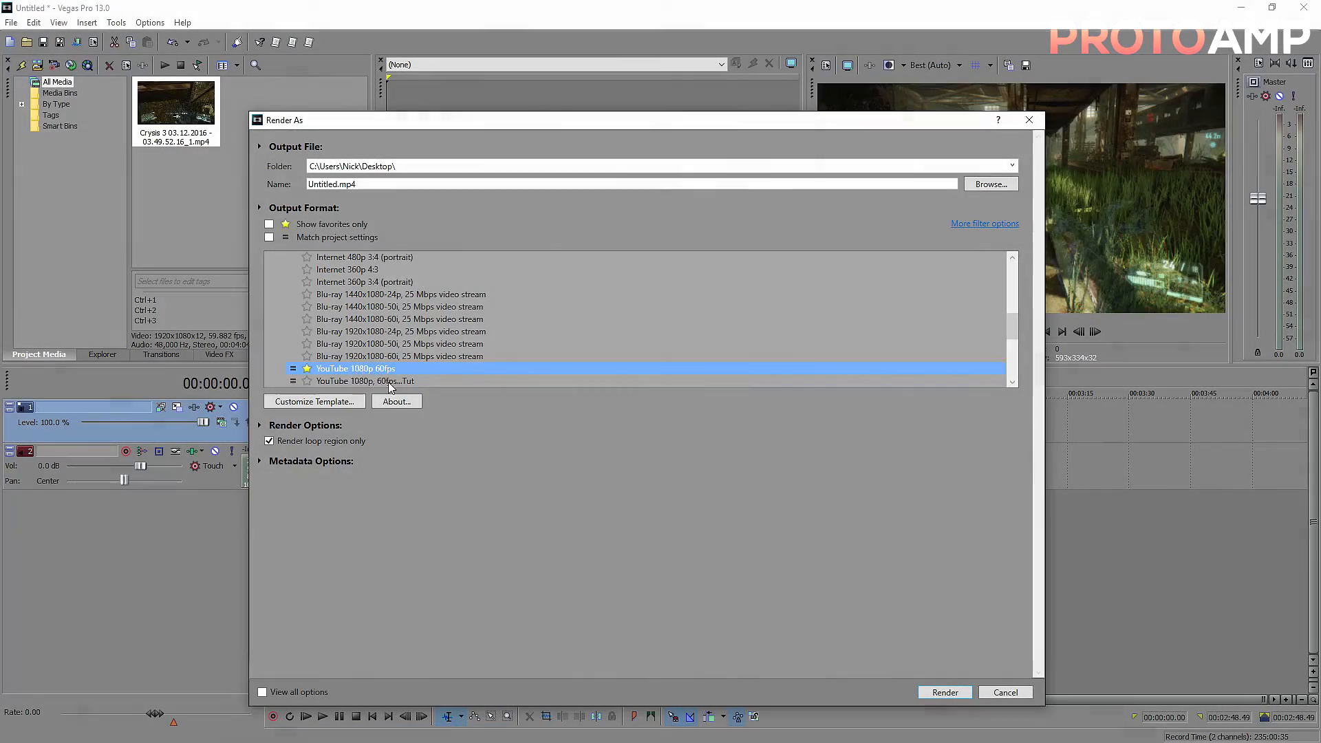
pyautogui.scroll(-1, 394, 377)
pyautogui.click(307, 347)
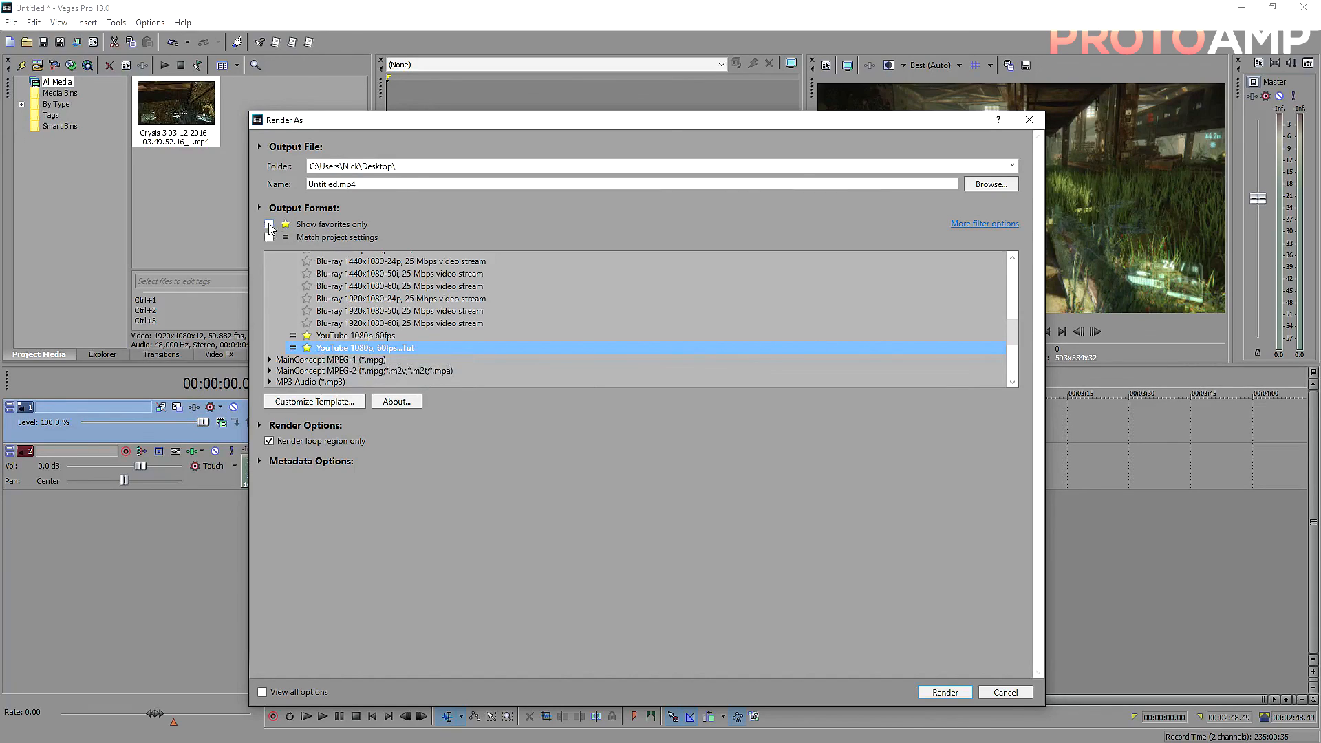
# Show only favorite render templates and name the output file Render
pyautogui.click(269, 225)
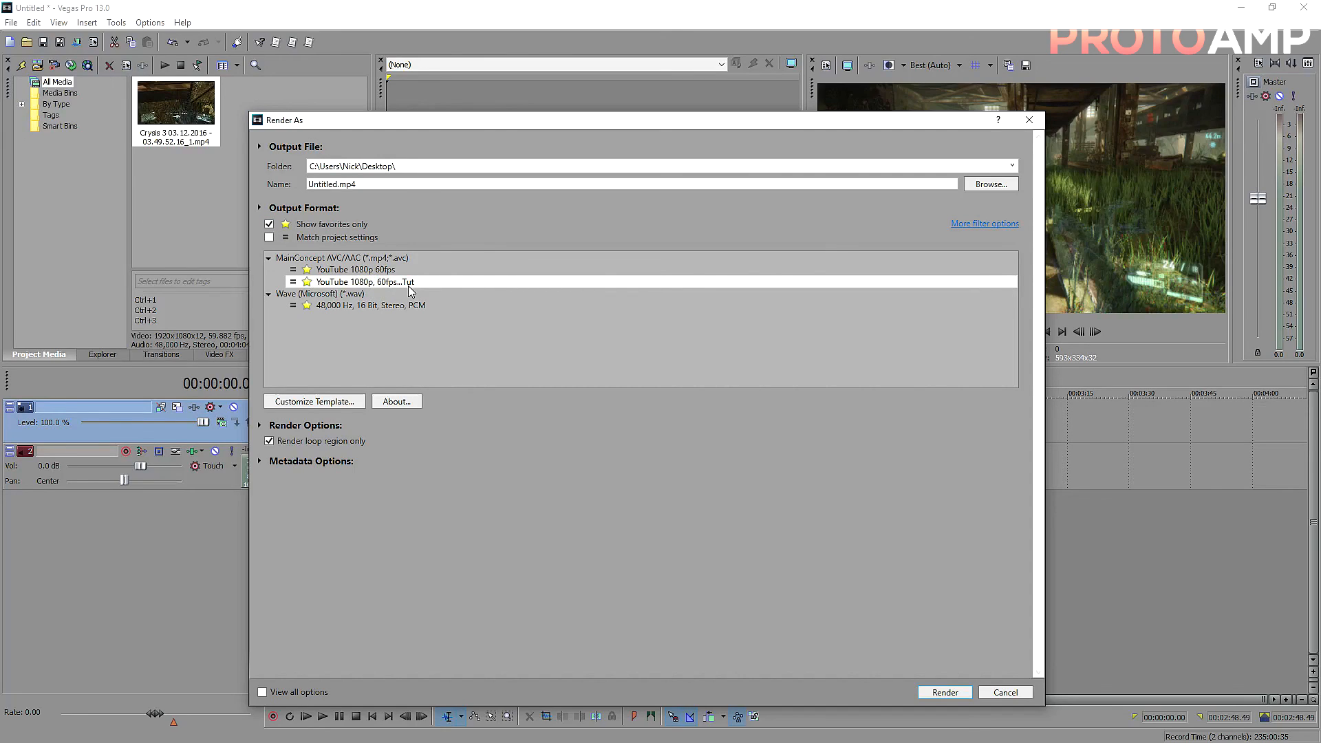
pyautogui.doubleClick(381, 187)
pyautogui.write('Render')
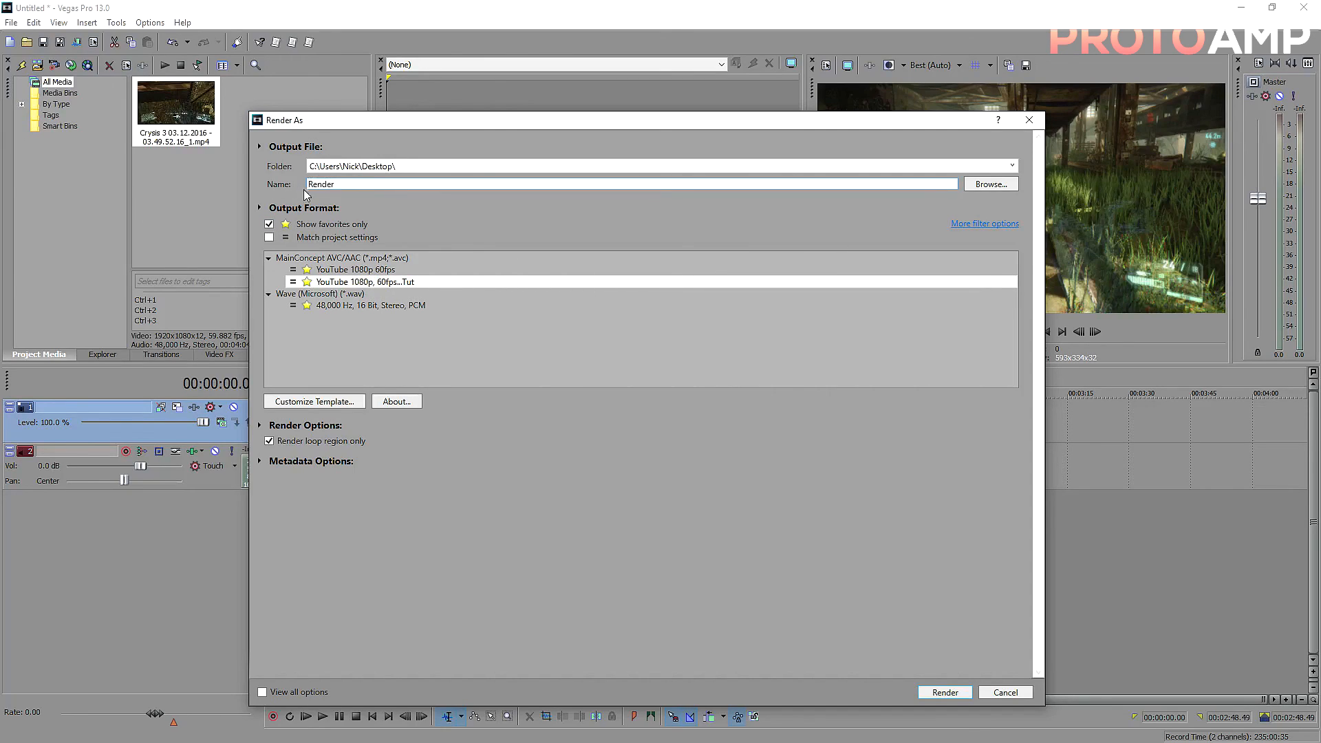
# Render the loop region with the "YouTube 1080p, 60fps...Tut" template
pyautogui.click(379, 287)
pyautogui.moveTo(495, 124); pyautogui.dragTo(571, 106)
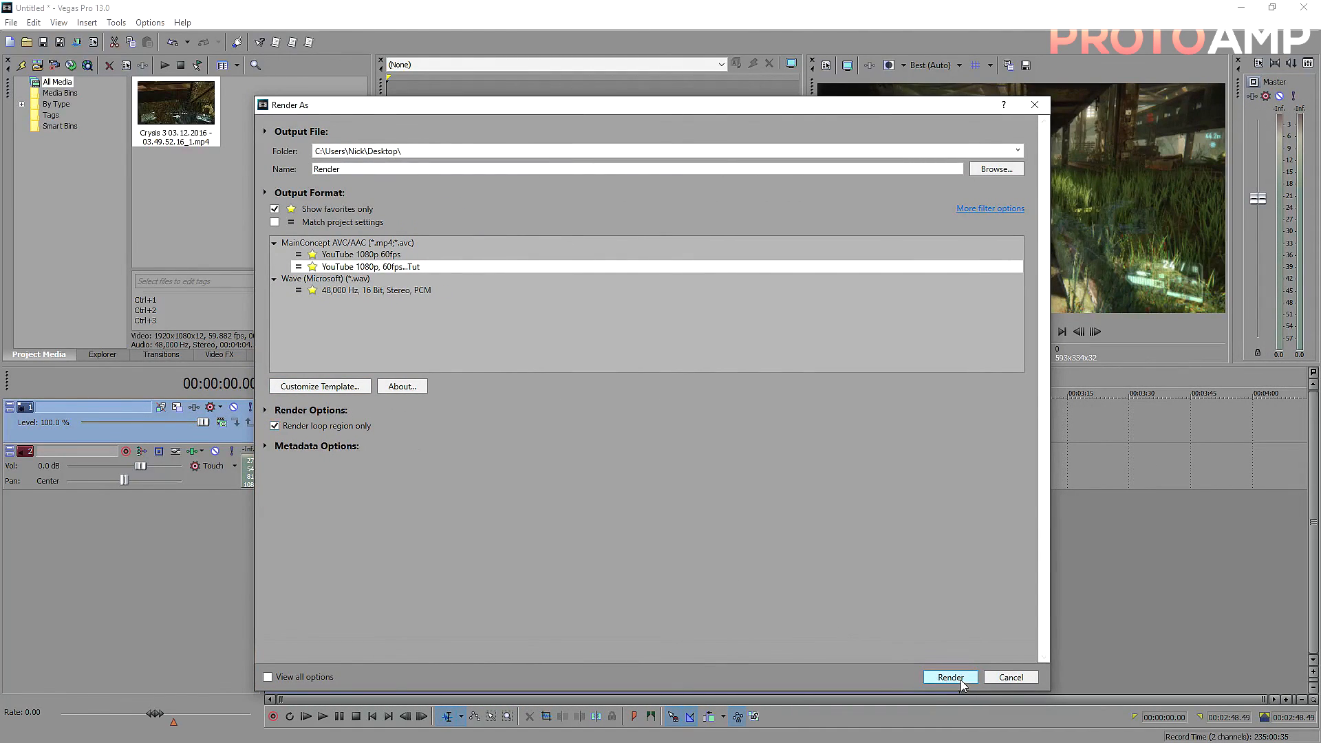
pyautogui.click(950, 678)
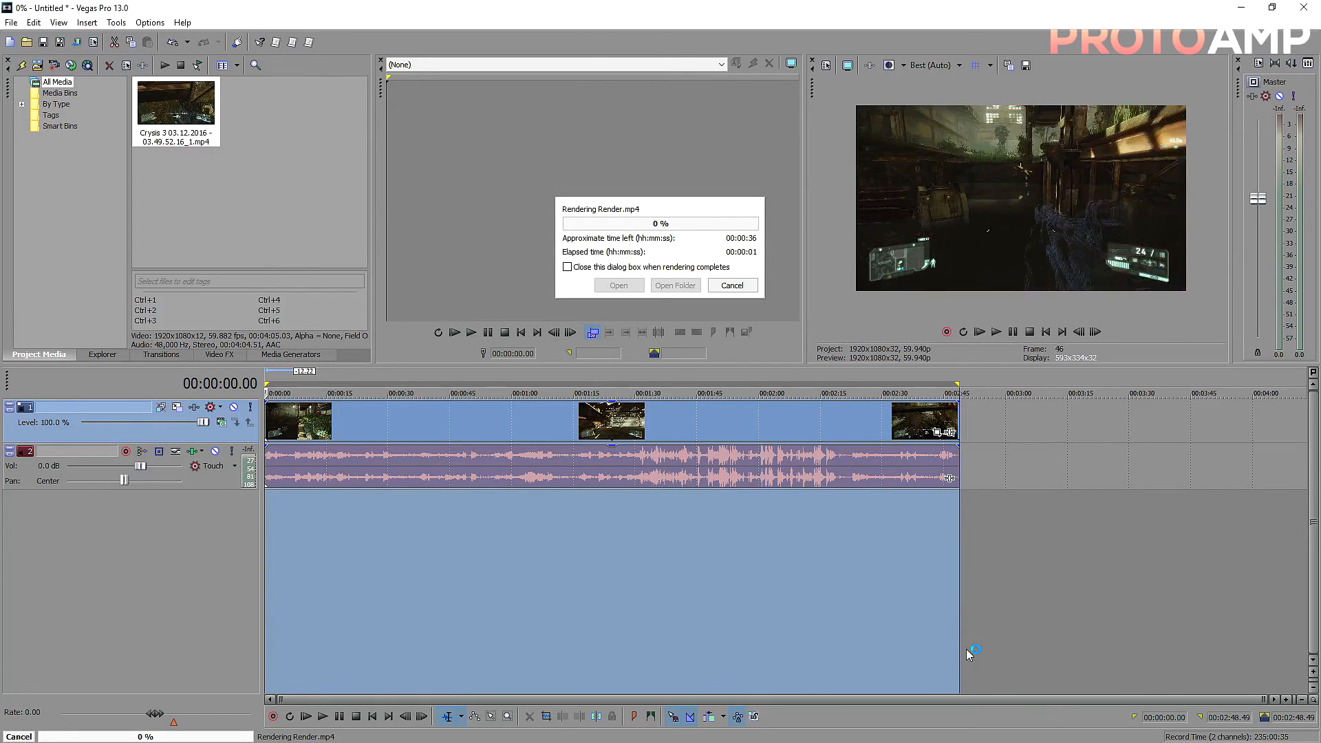